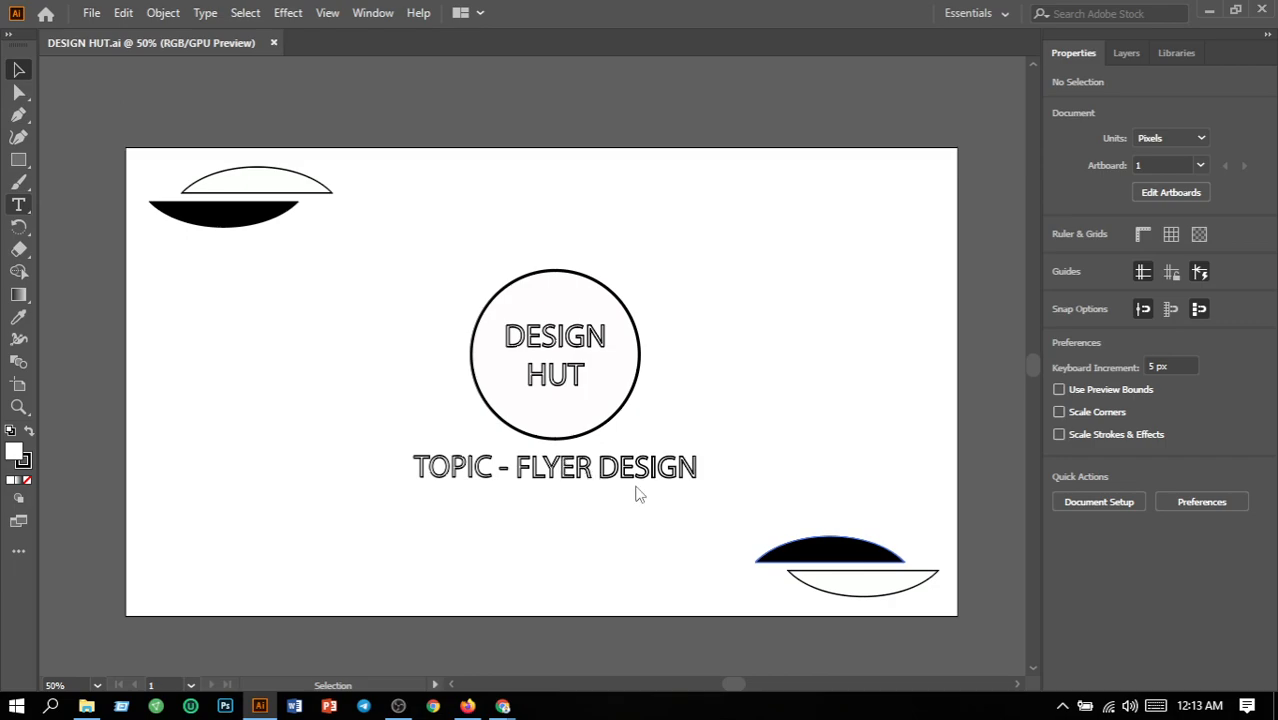
Replace the word FLYER with T SHIRT in the topic line so it reads "T SHIRT DESIGN".
key(t)
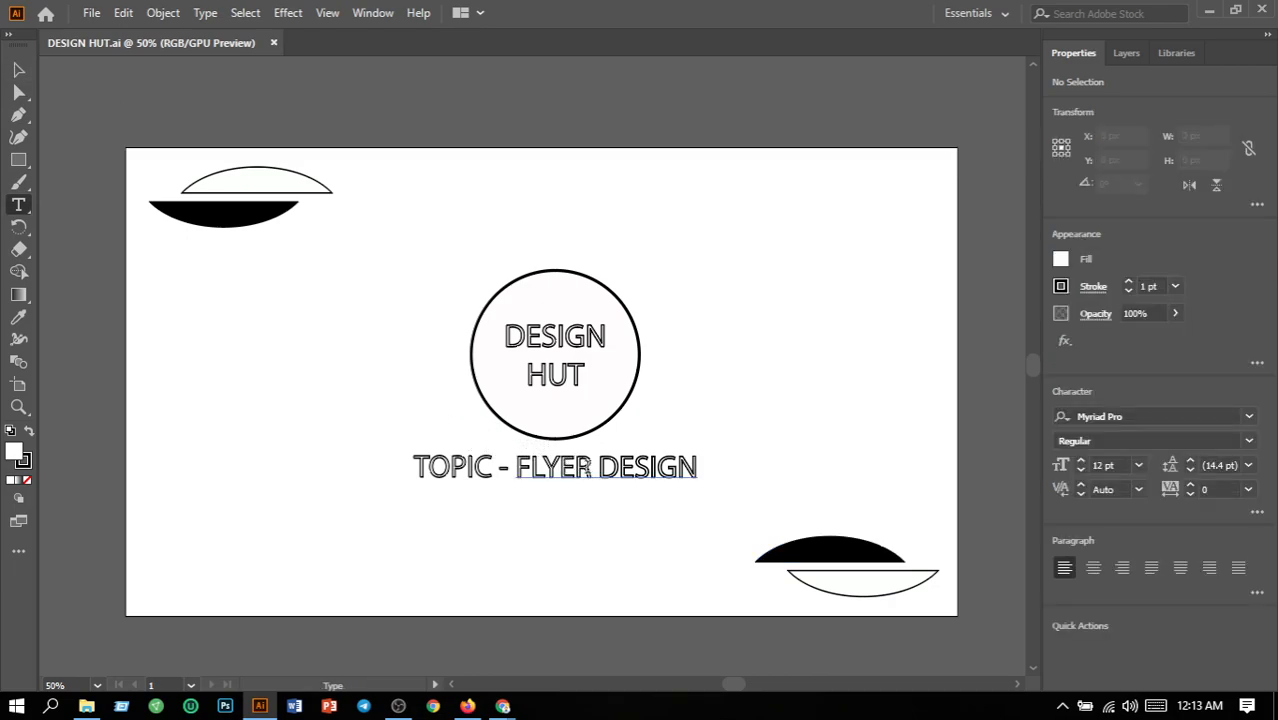
click(588, 473)
key(BackSpace)
key(BackSpace)
key(BackSpace)
key(BackSpace)
key(BackSpace)
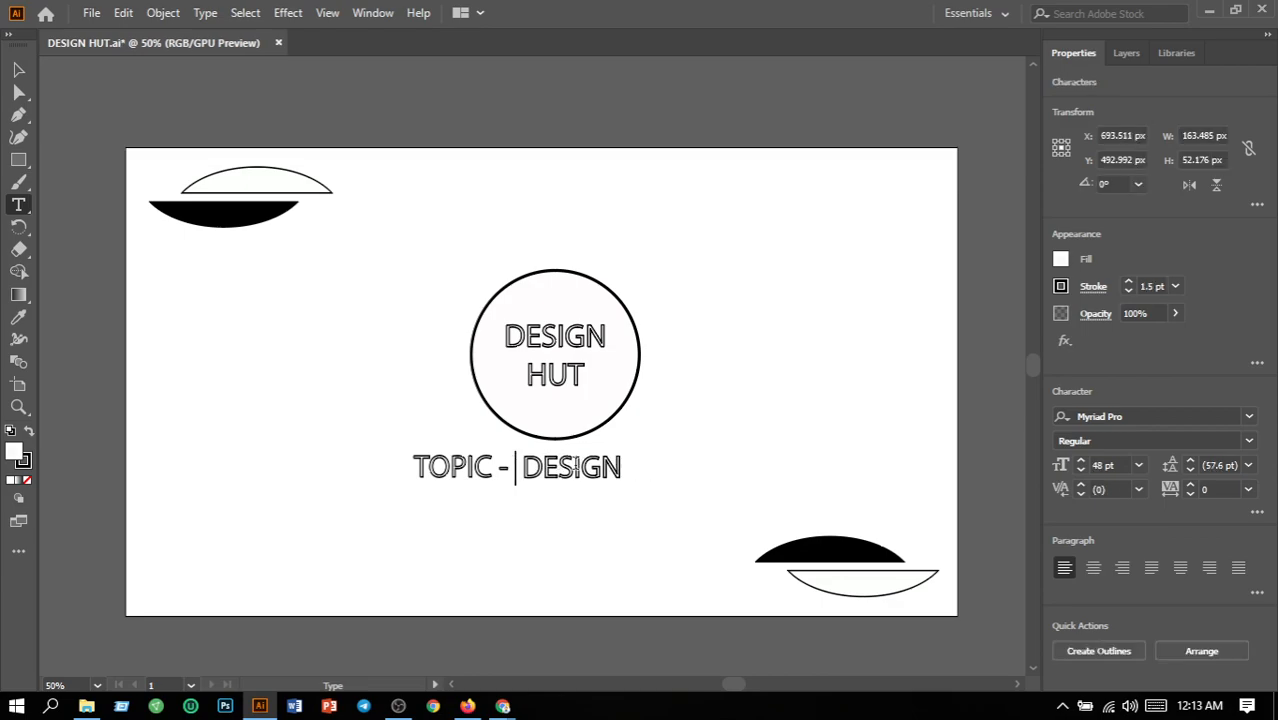
text(T S)
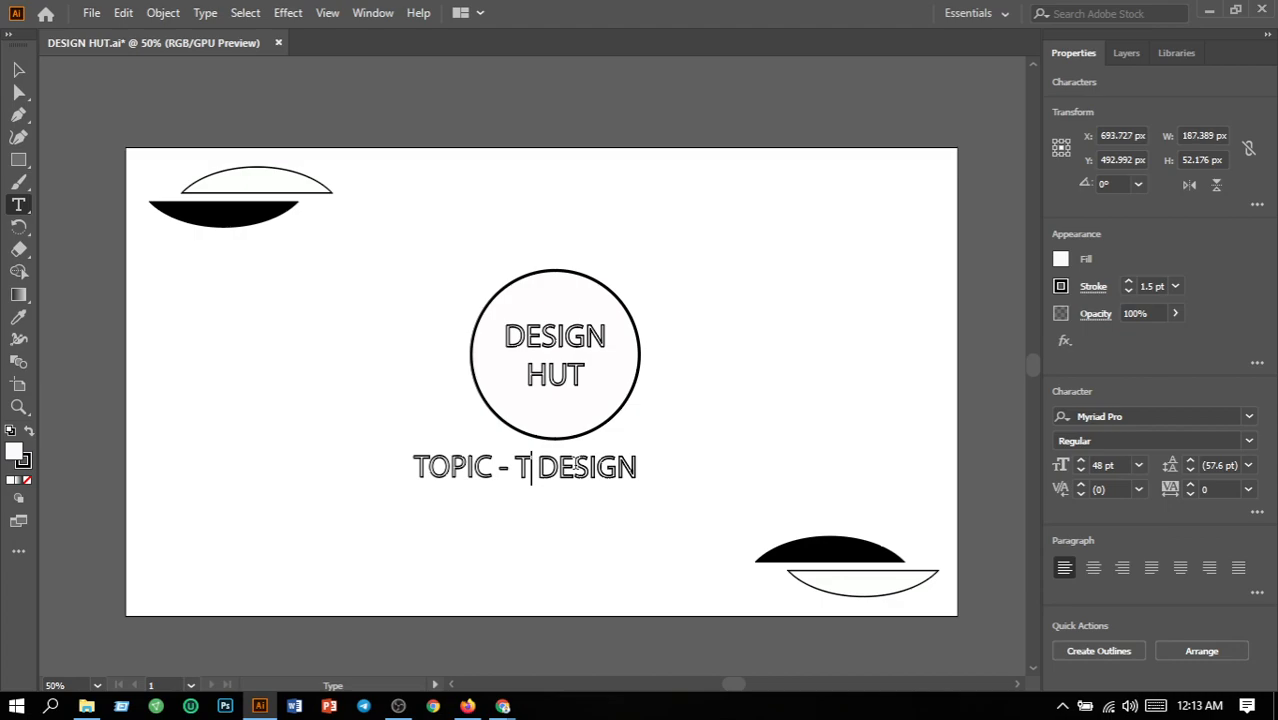
text(HIRT)
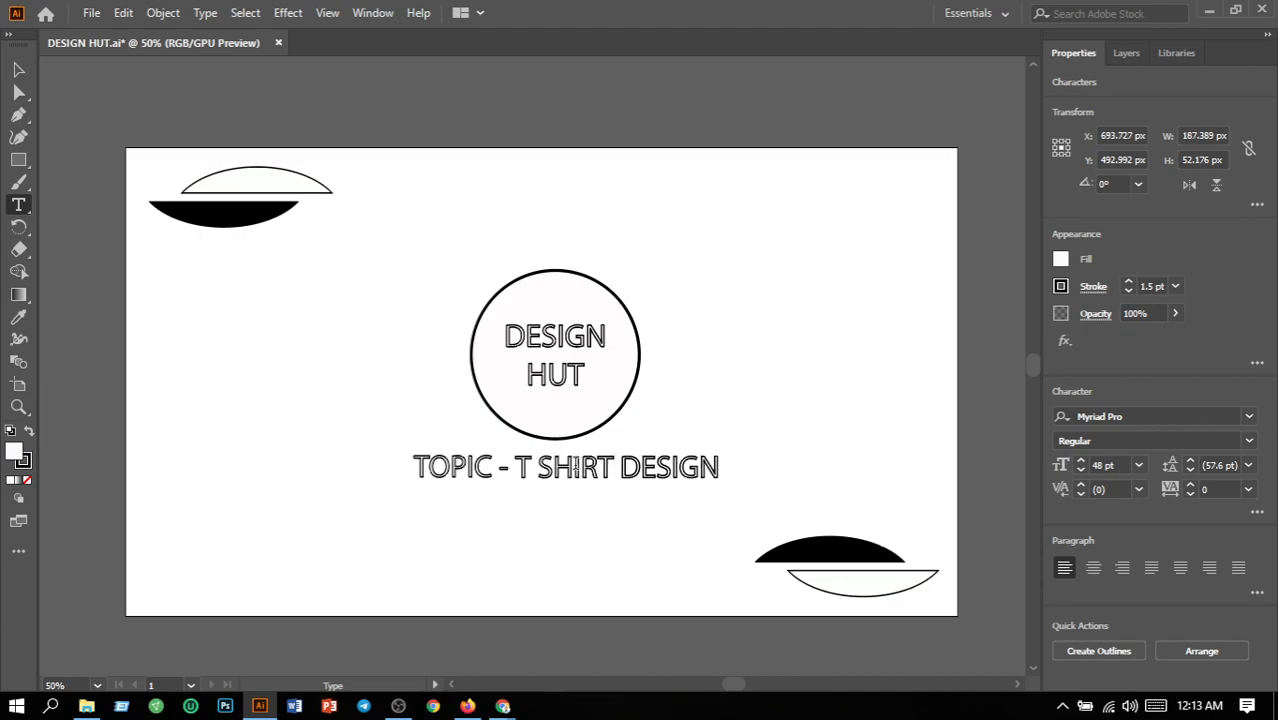
click(16, 70)
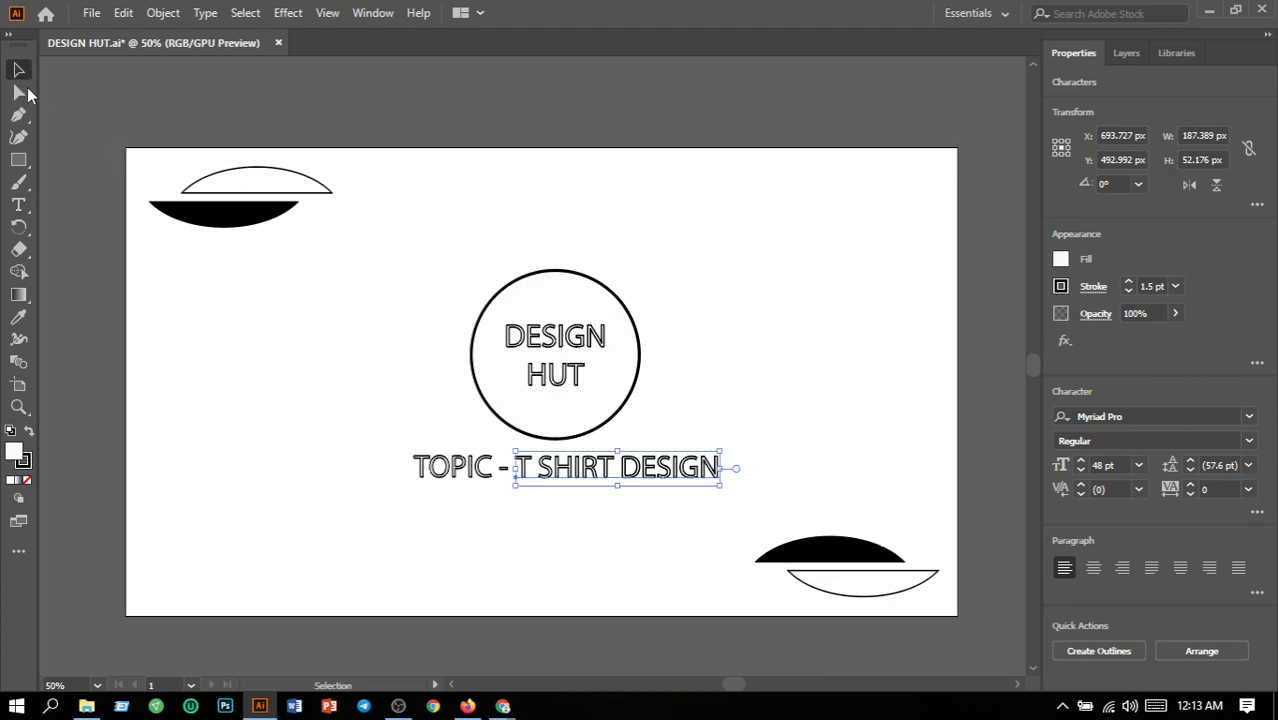
Nudge both parts of the topic line leftward together to centre them under the circle.
click(360, 444)
drag(390, 456, 727, 508)
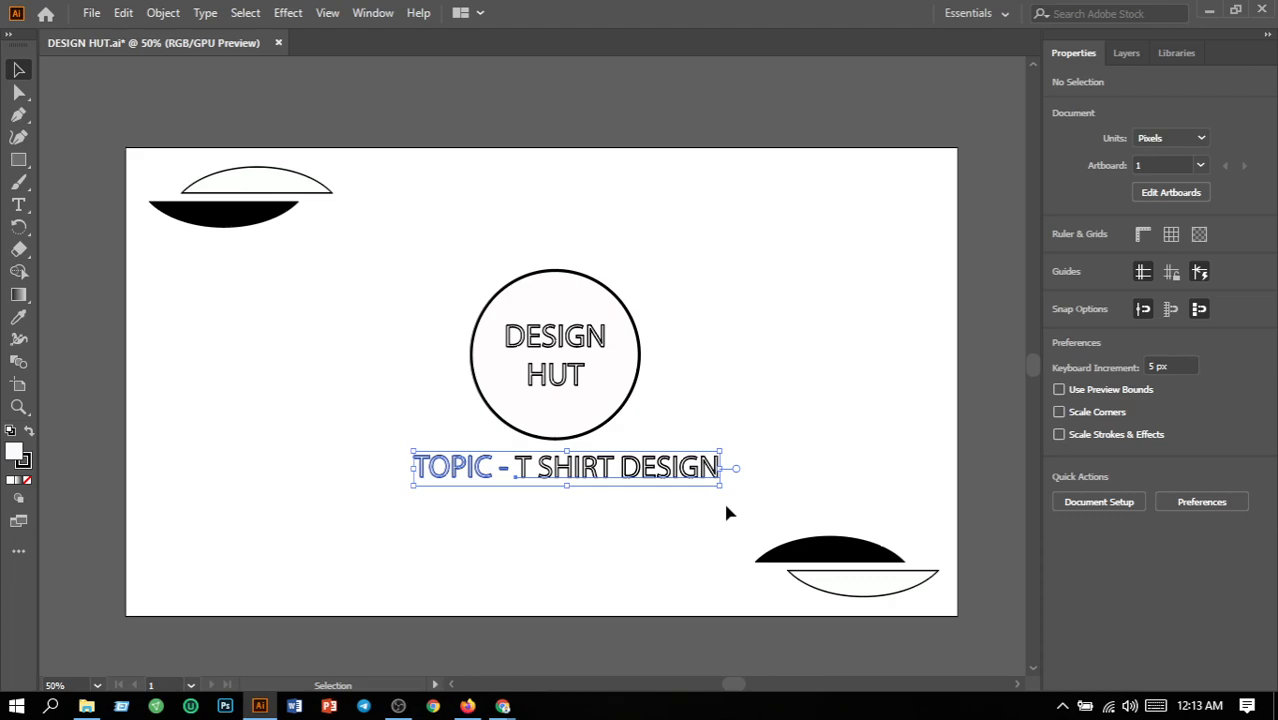
key(Left)
key(Left)
key(Left)
key(Left)
key(Left)
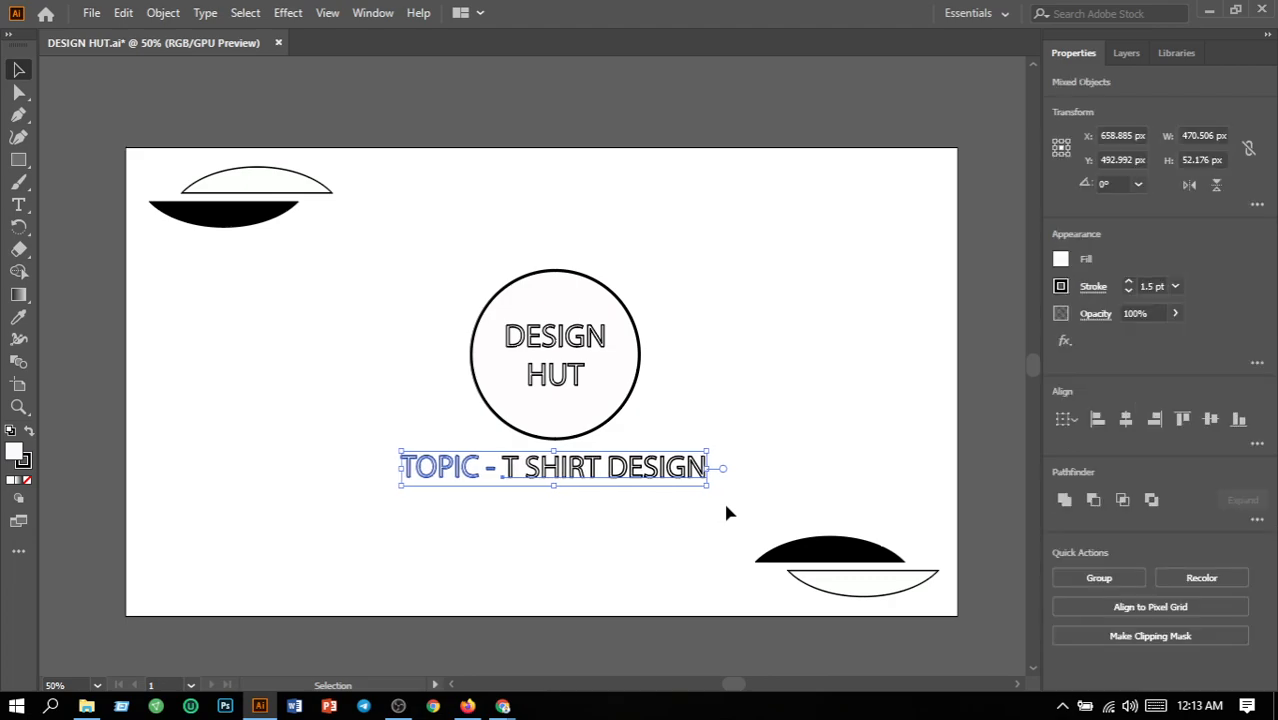
click(740, 423)
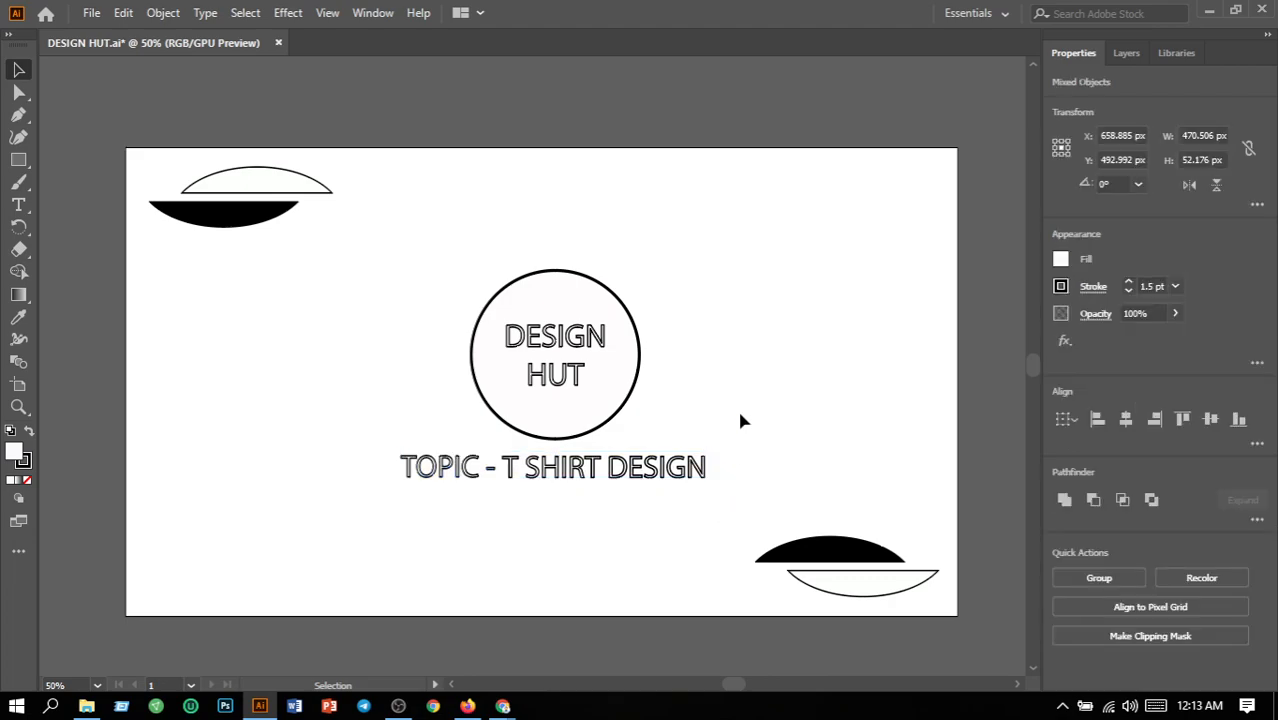
Select the two black arc shapes at the opposite corners of the artboard.
click(828, 558)
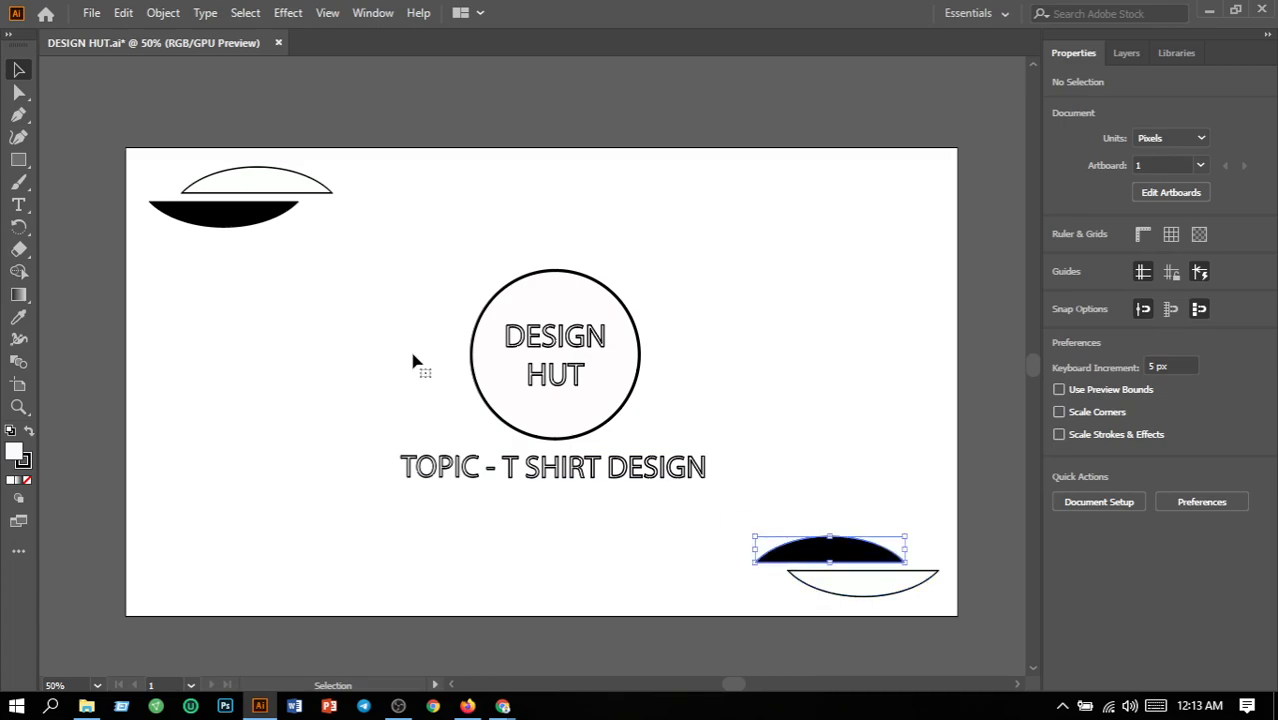
shift+click(210, 222)
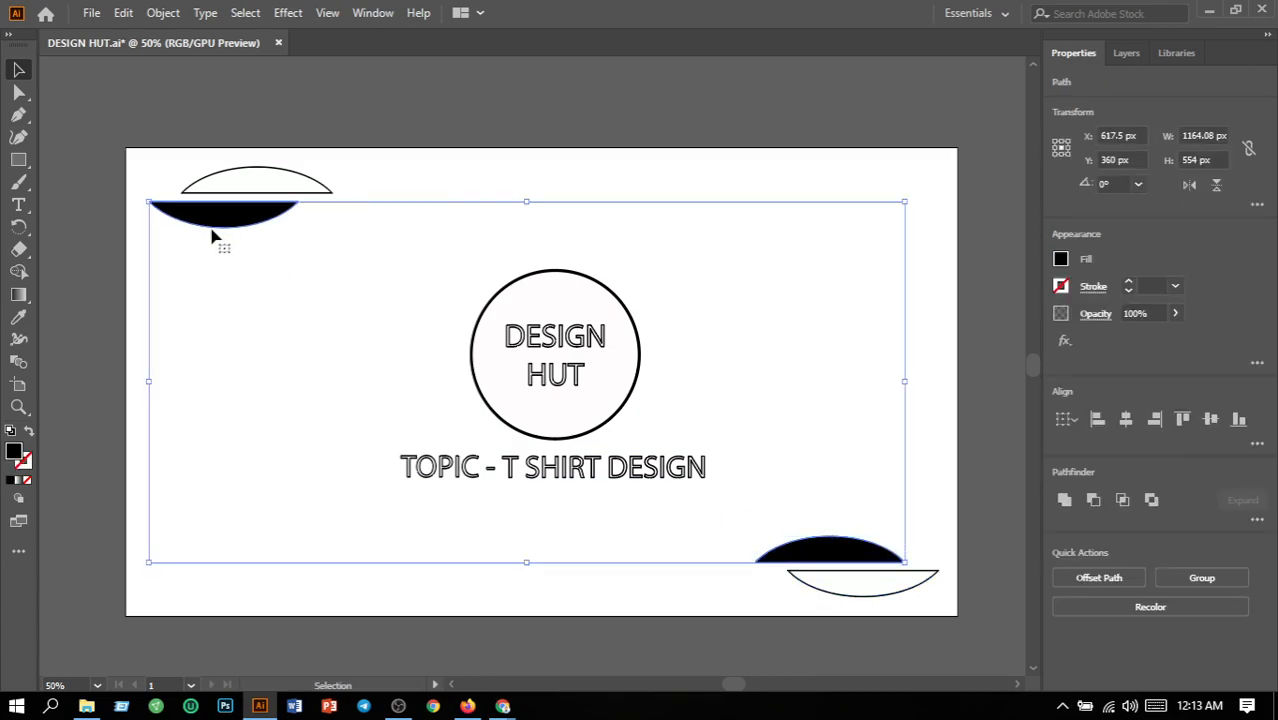
double_click(14, 453)
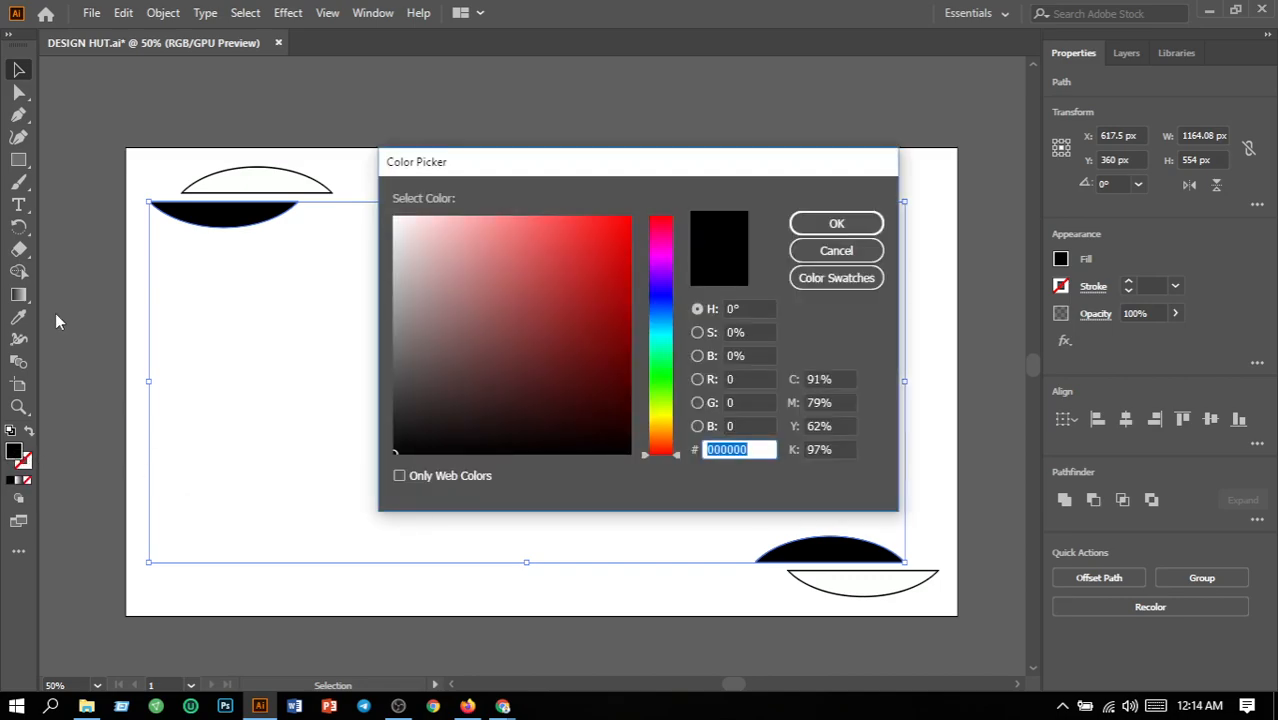
click(21, 300)
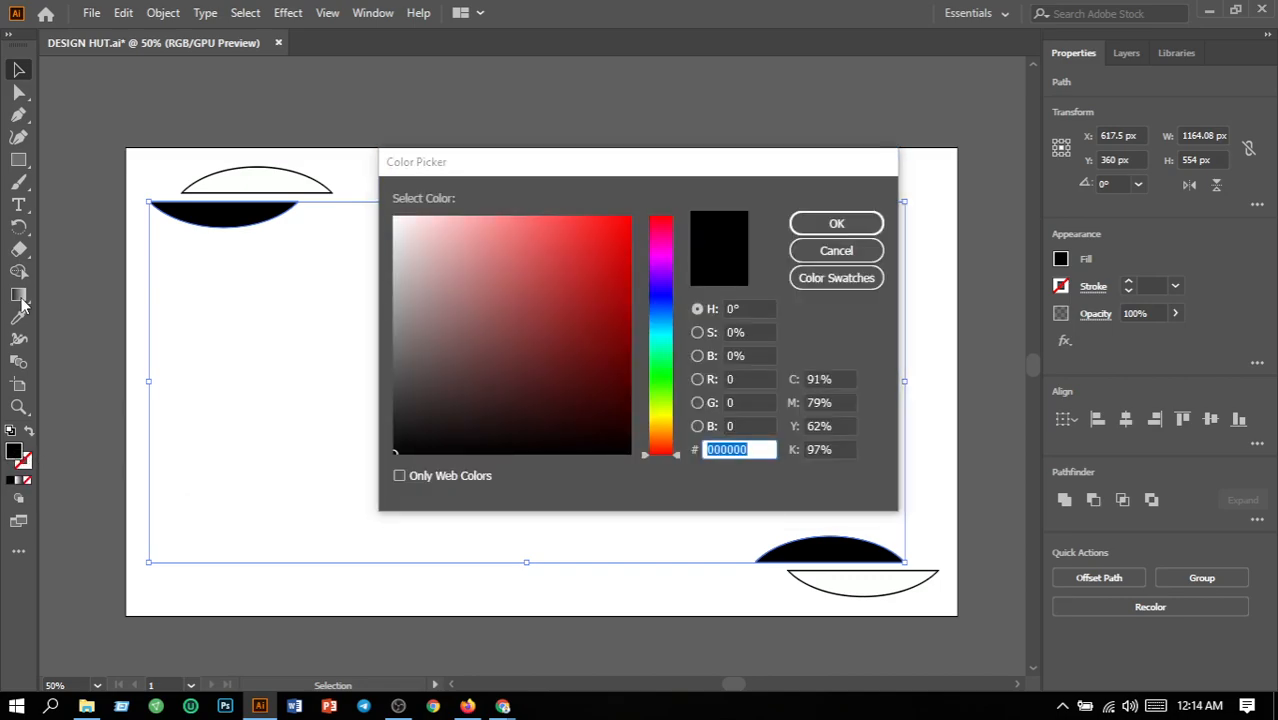
click(836, 251)
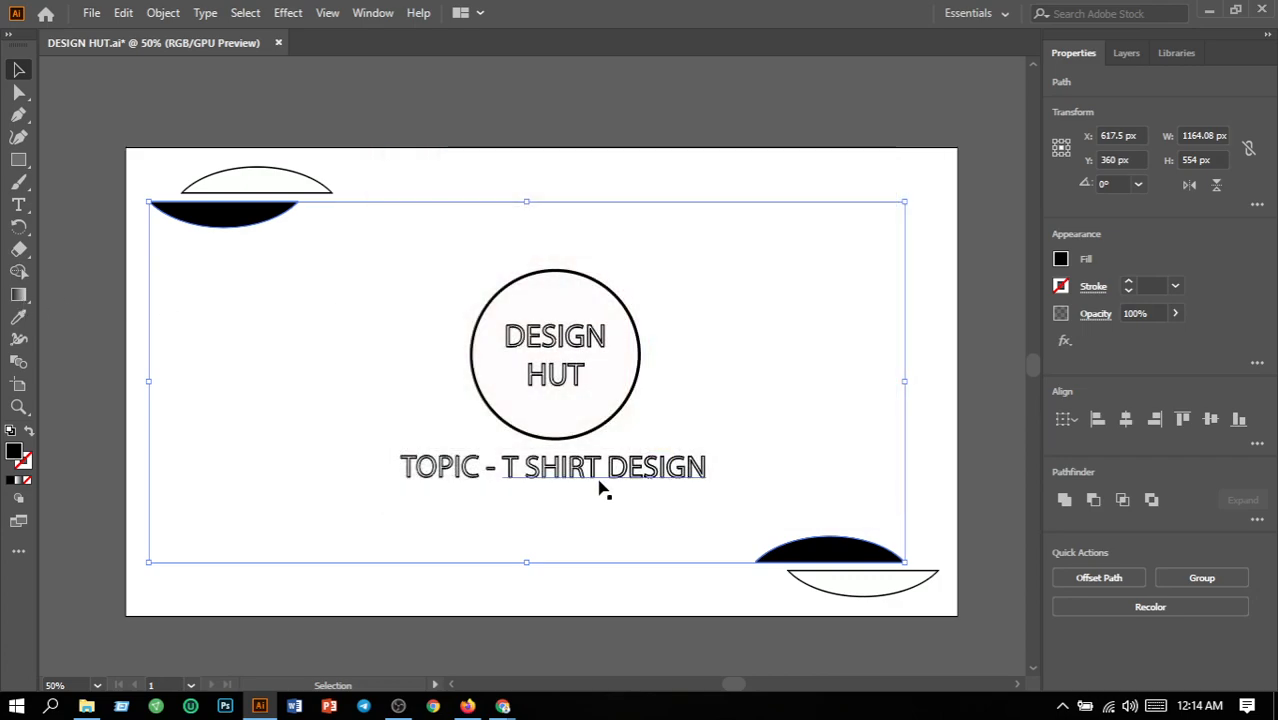
Apply a linear gradient to the two selected arc shapes and set its starting colour stop to RGB Green.
click(19, 296)
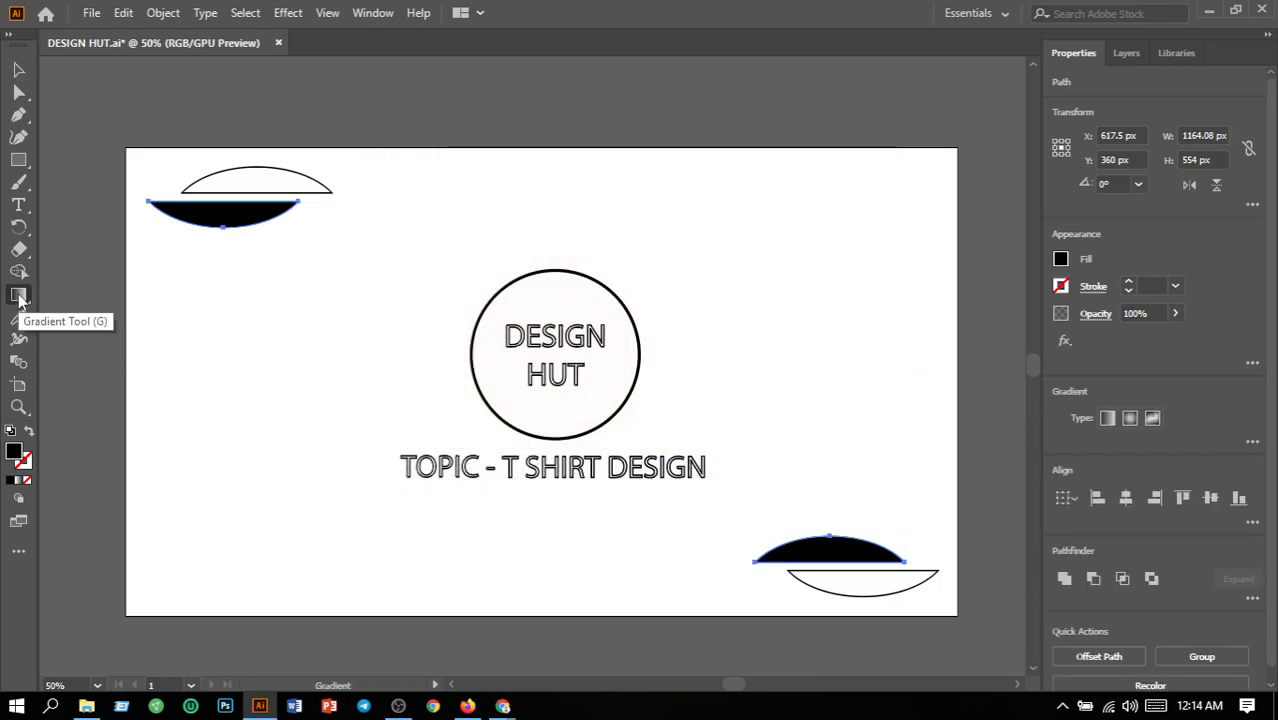
click(1107, 425)
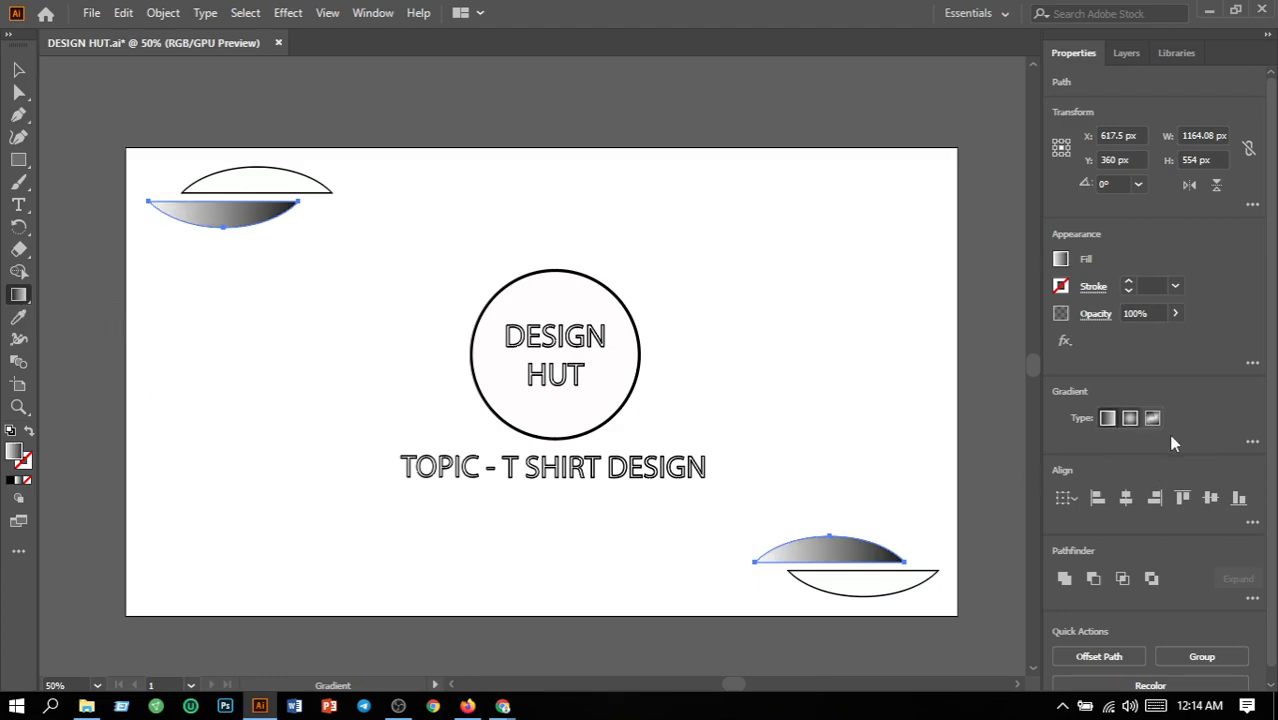
click(1252, 442)
click(1257, 443)
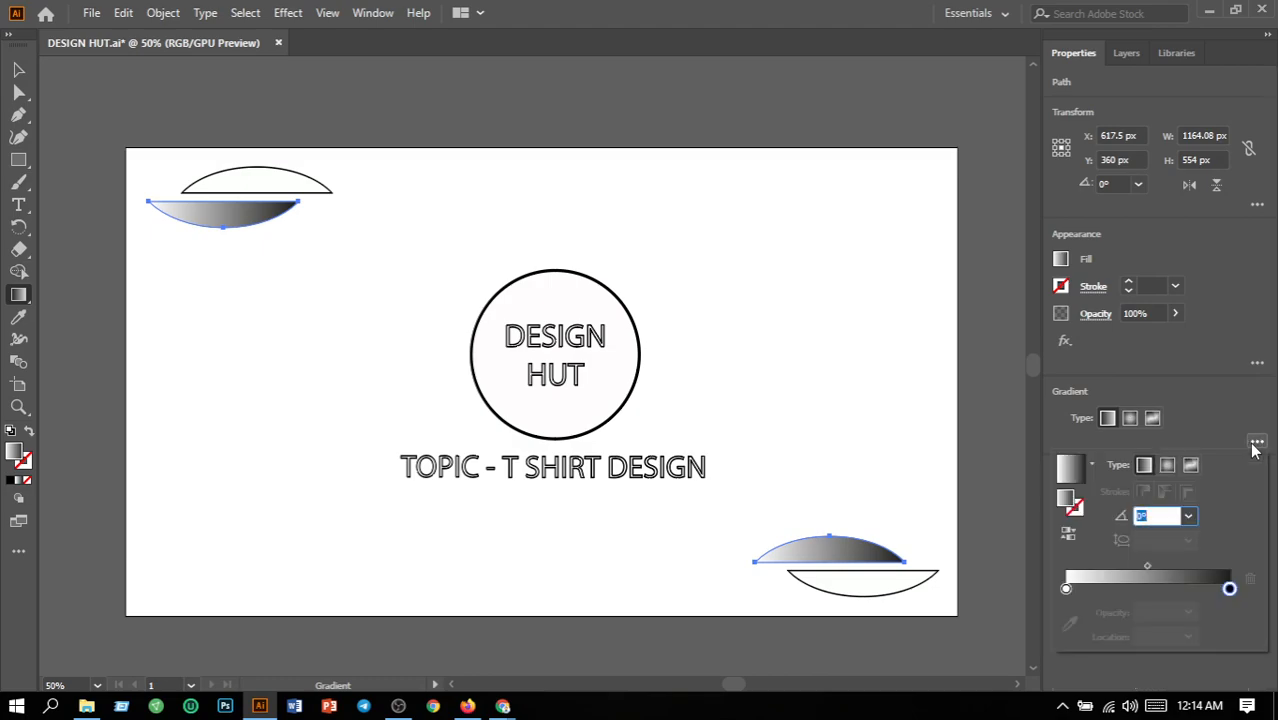
double_click(1066, 588)
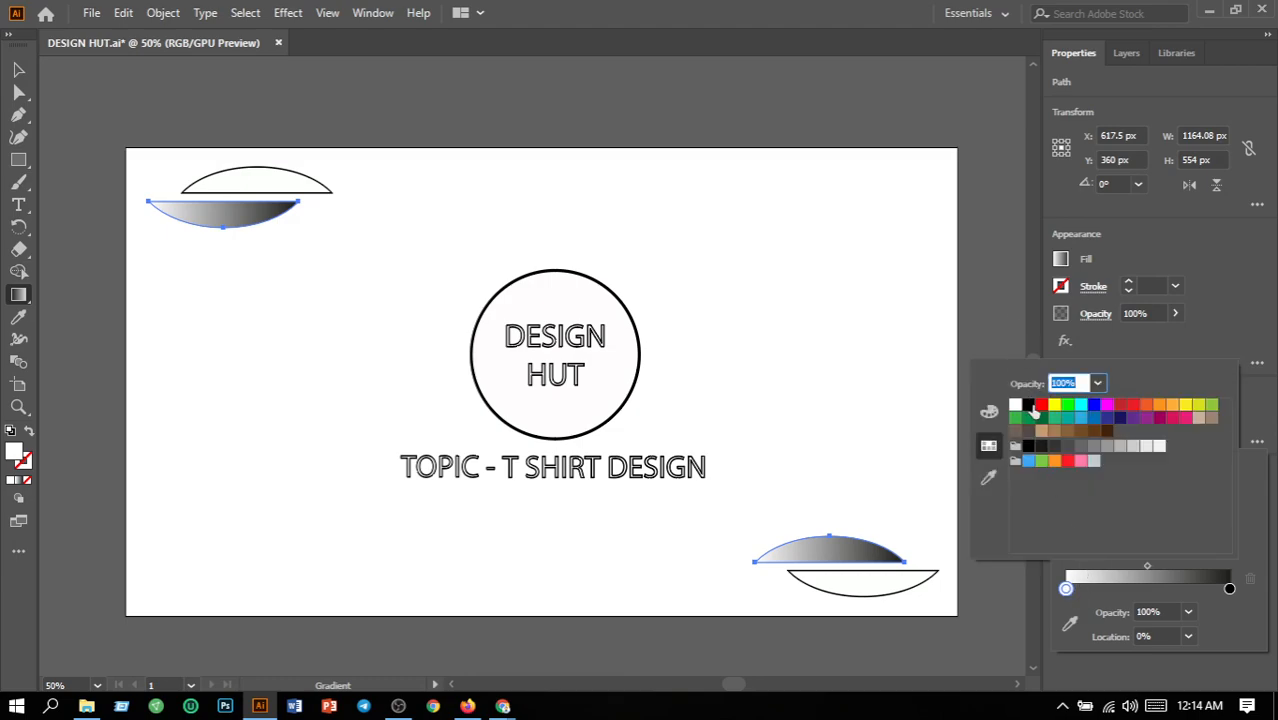
click(1094, 418)
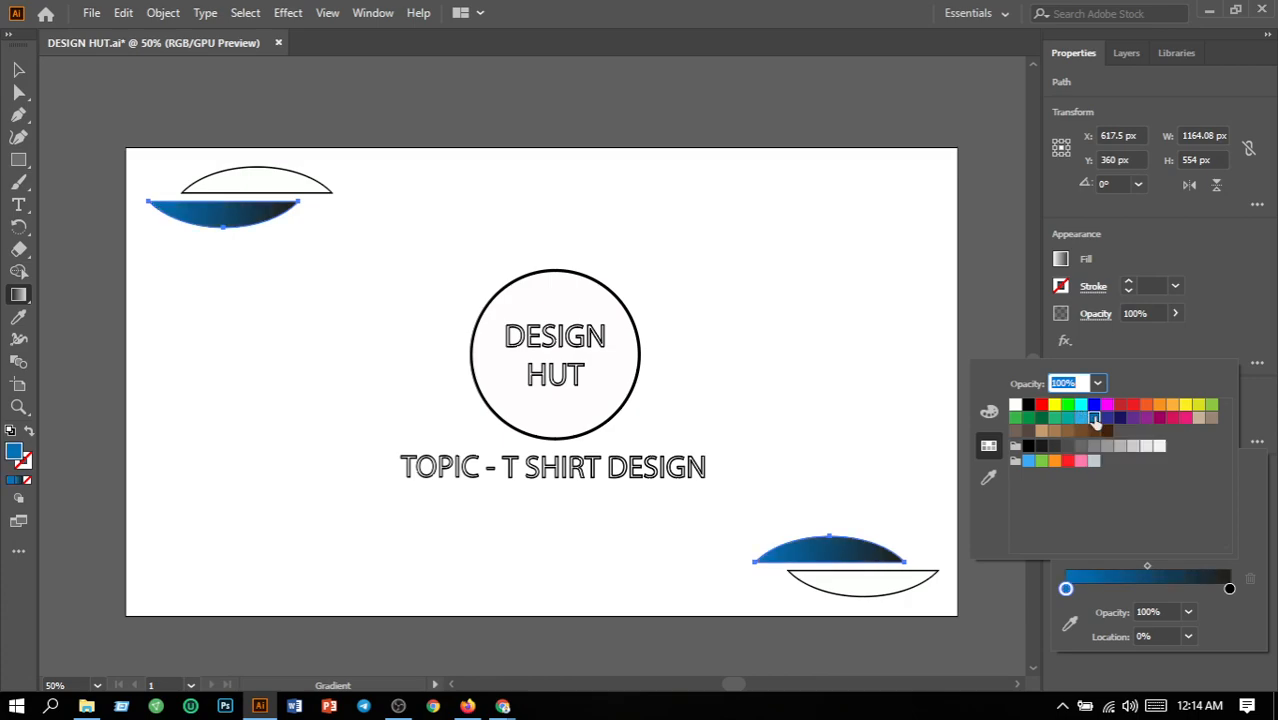
click(1080, 405)
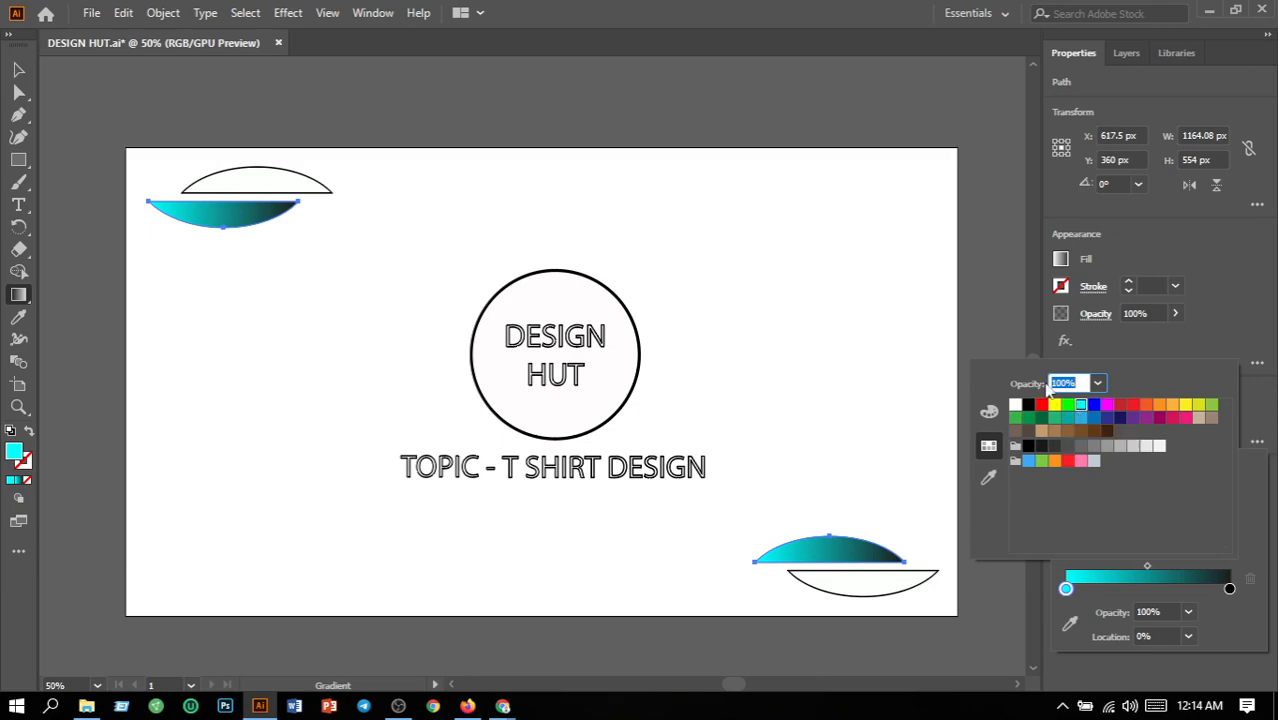
click(1068, 405)
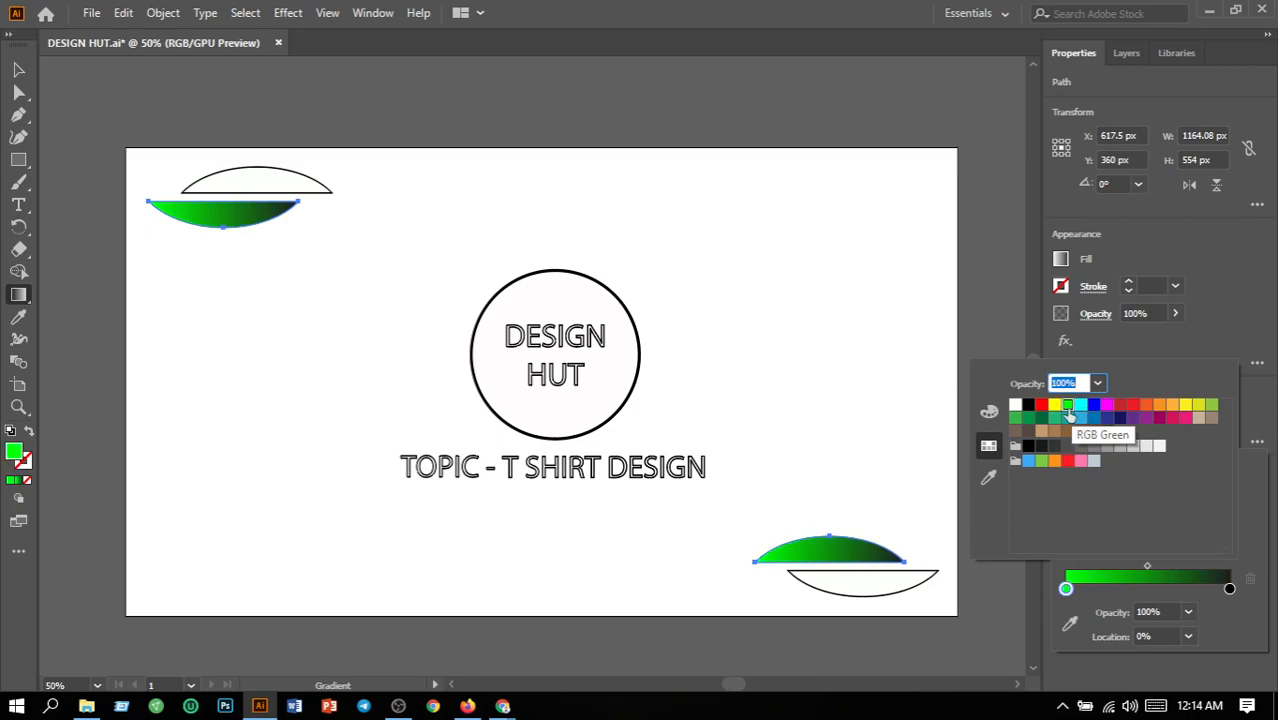
click(903, 360)
click(895, 373)
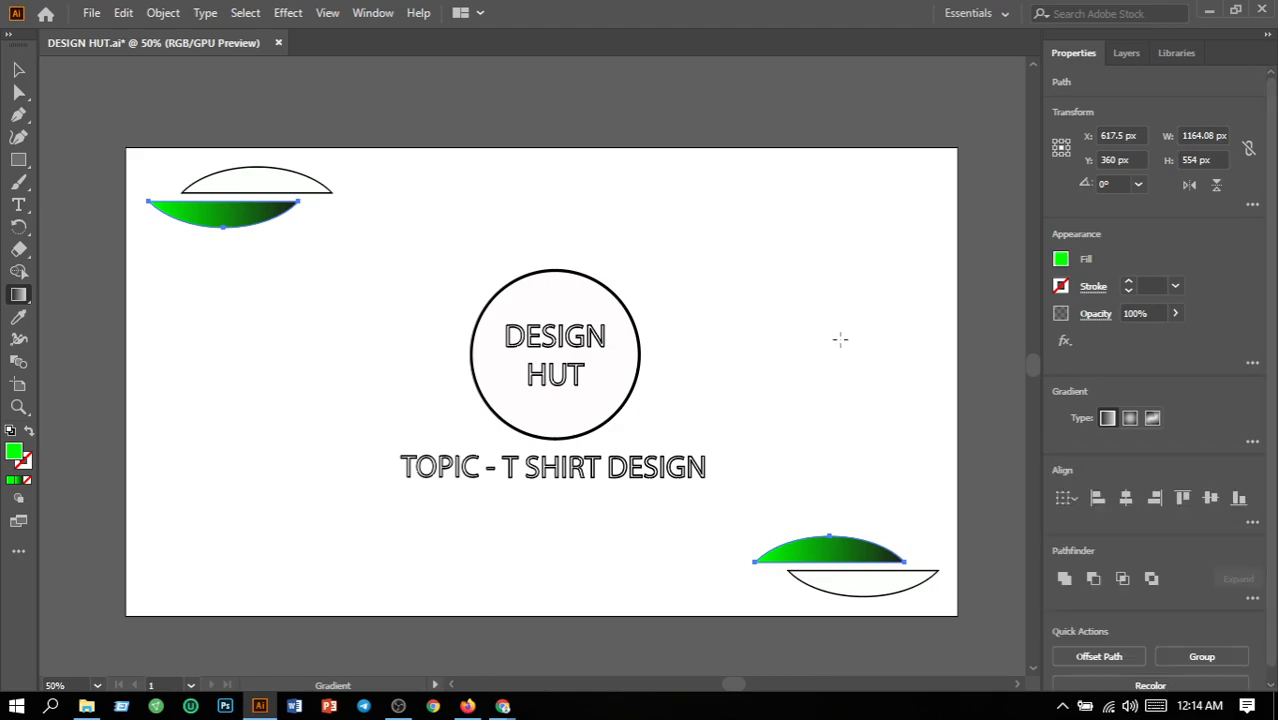
Change the stroke colour of the circle around DESIGN HUT to bright green.
click(20, 68)
click(655, 190)
click(641, 343)
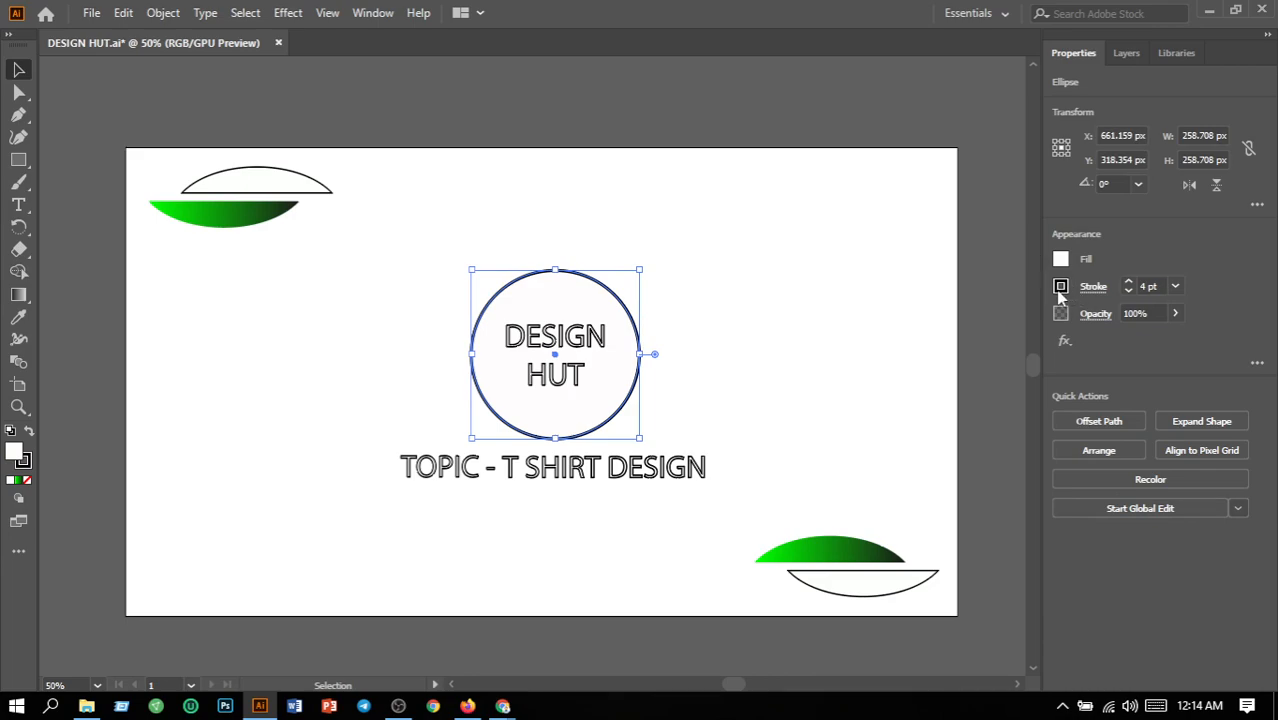
click(1061, 287)
click(934, 358)
click(789, 318)
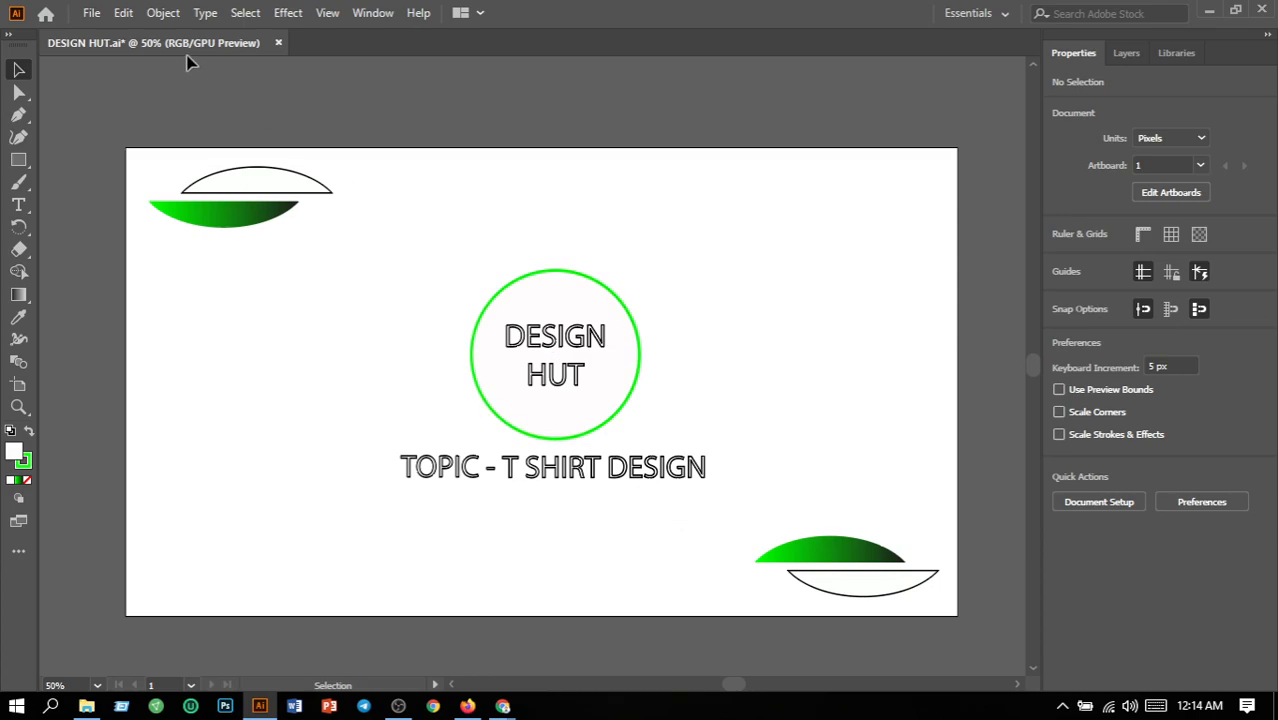
Save the document and export all artboards as DESIGN HUT.png in PNG format, replacing the existing DESIGN HUT-01.png.
click(87, 18)
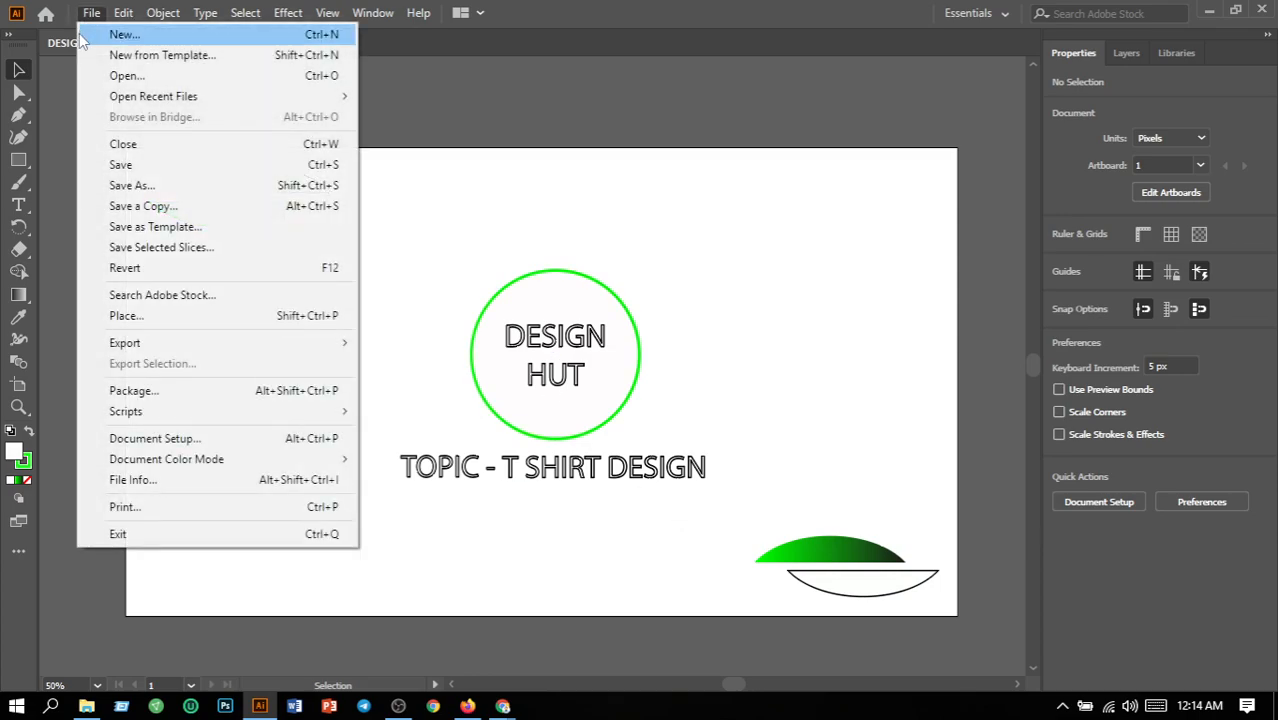
click(122, 165)
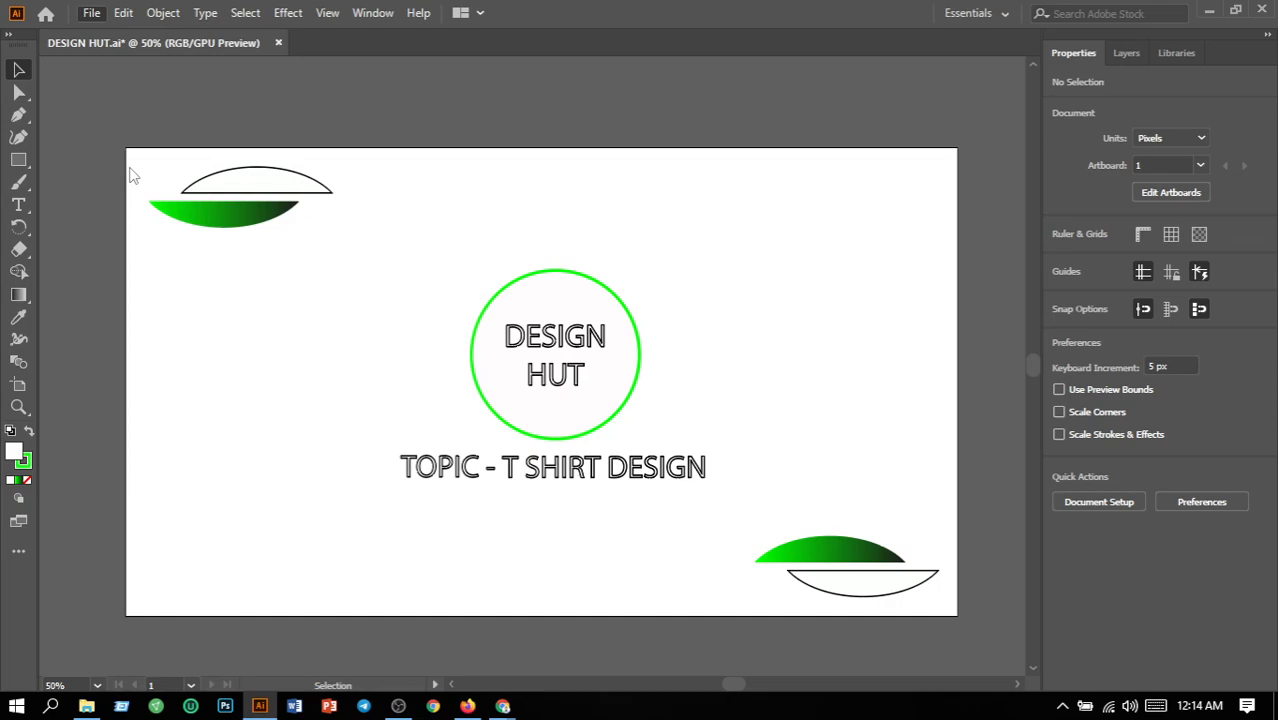
click(91, 14)
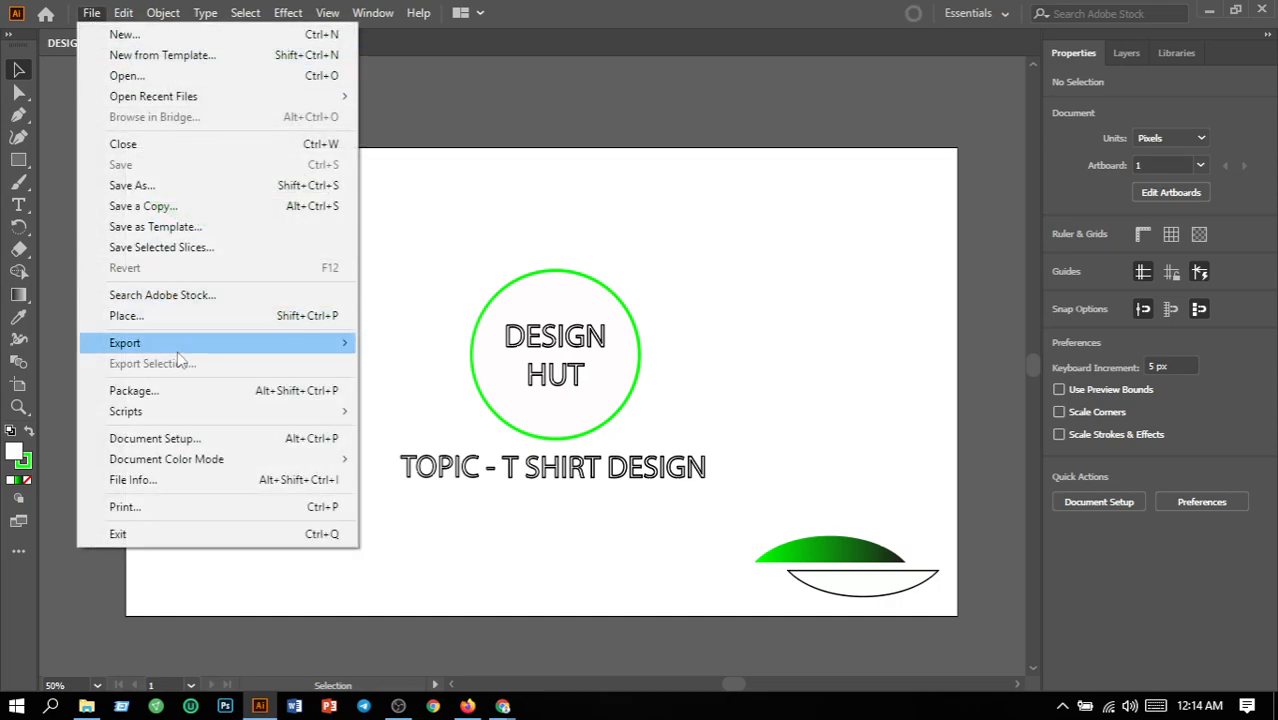
mouse_move(183, 350)
click(390, 366)
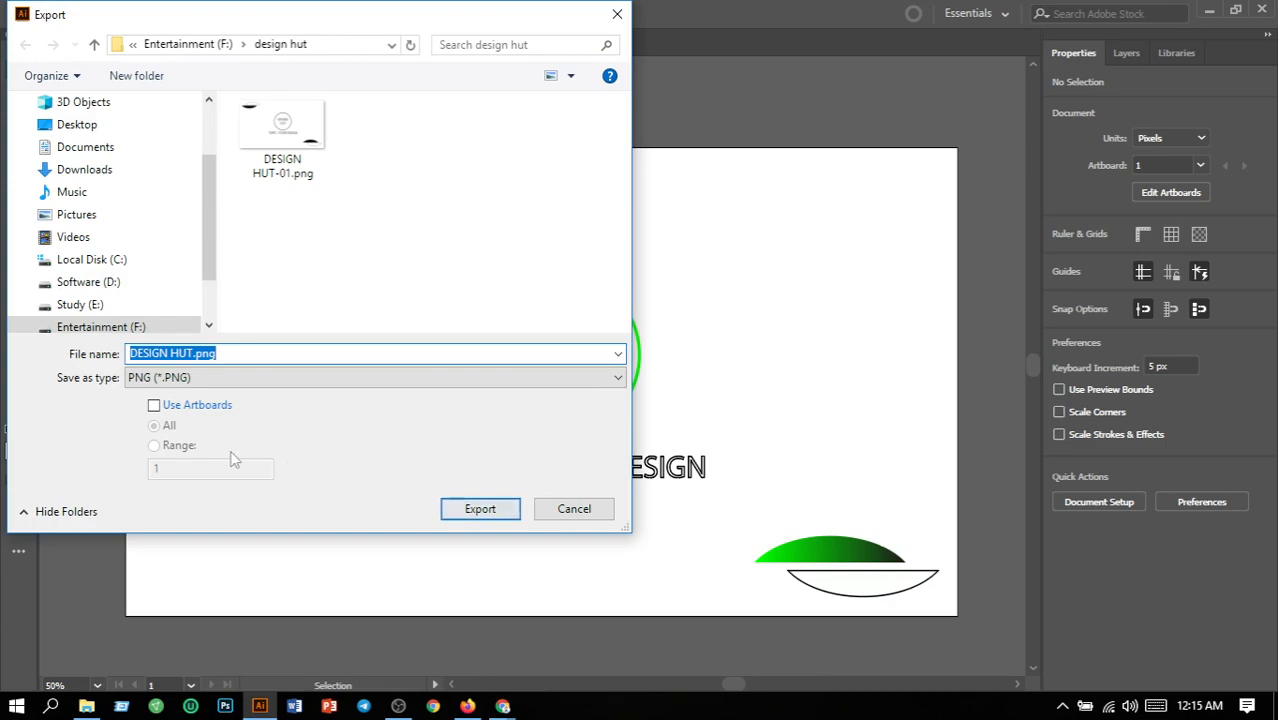
click(154, 406)
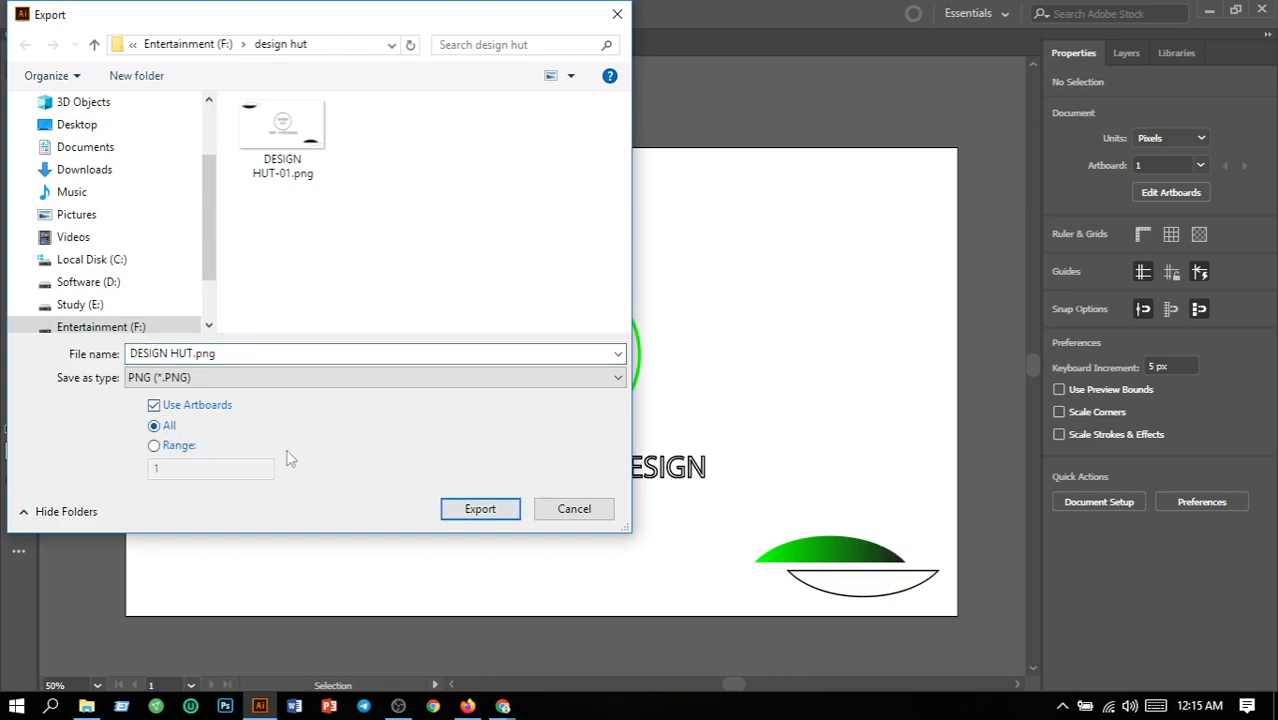
click(508, 512)
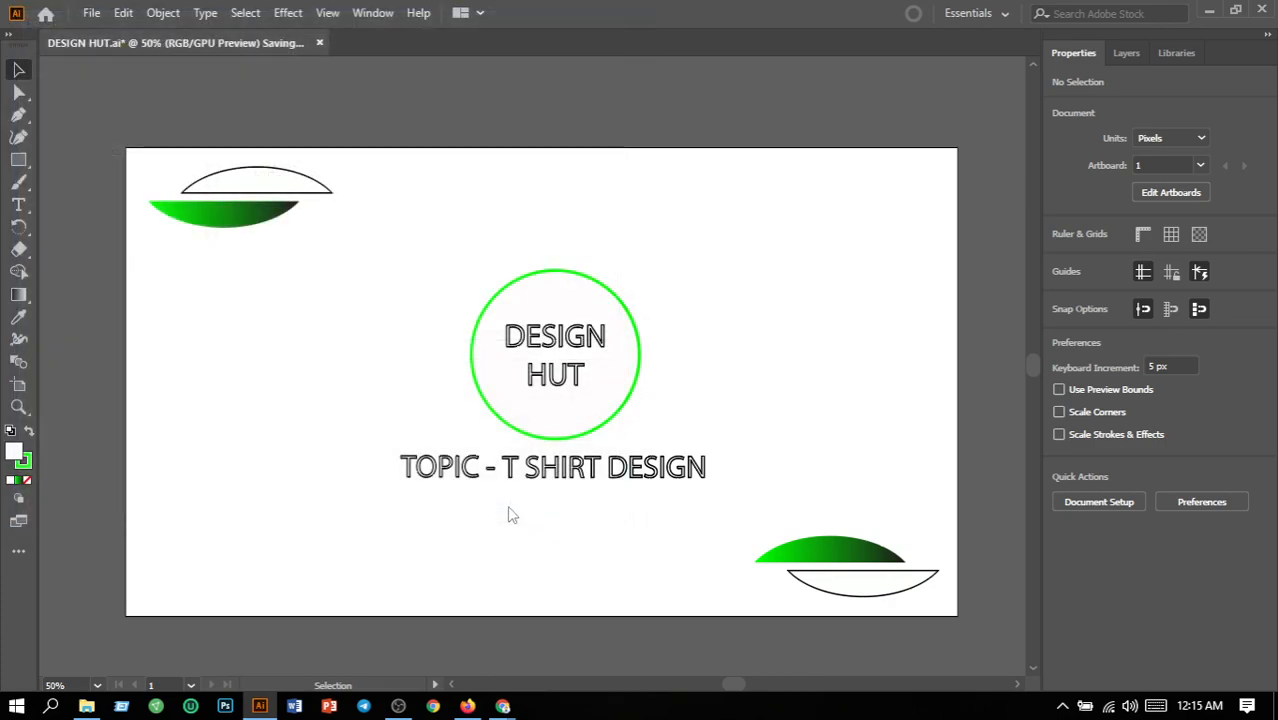
click(656, 640)
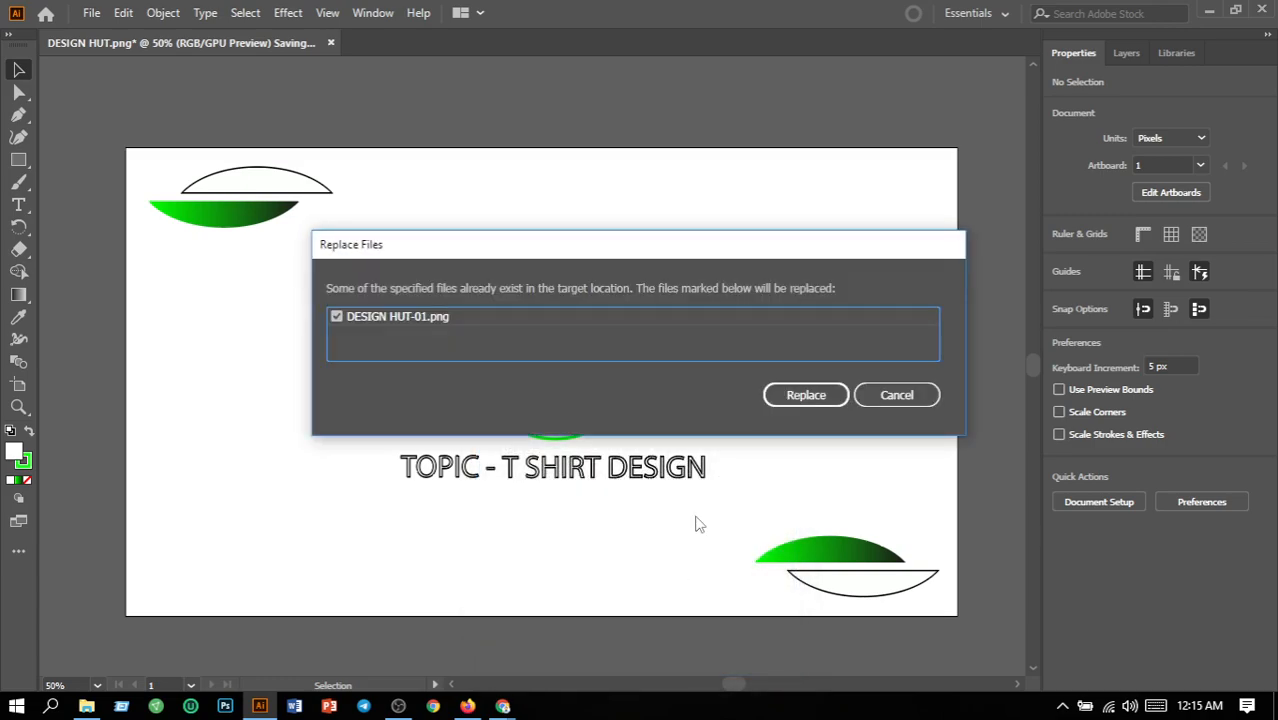
click(806, 395)
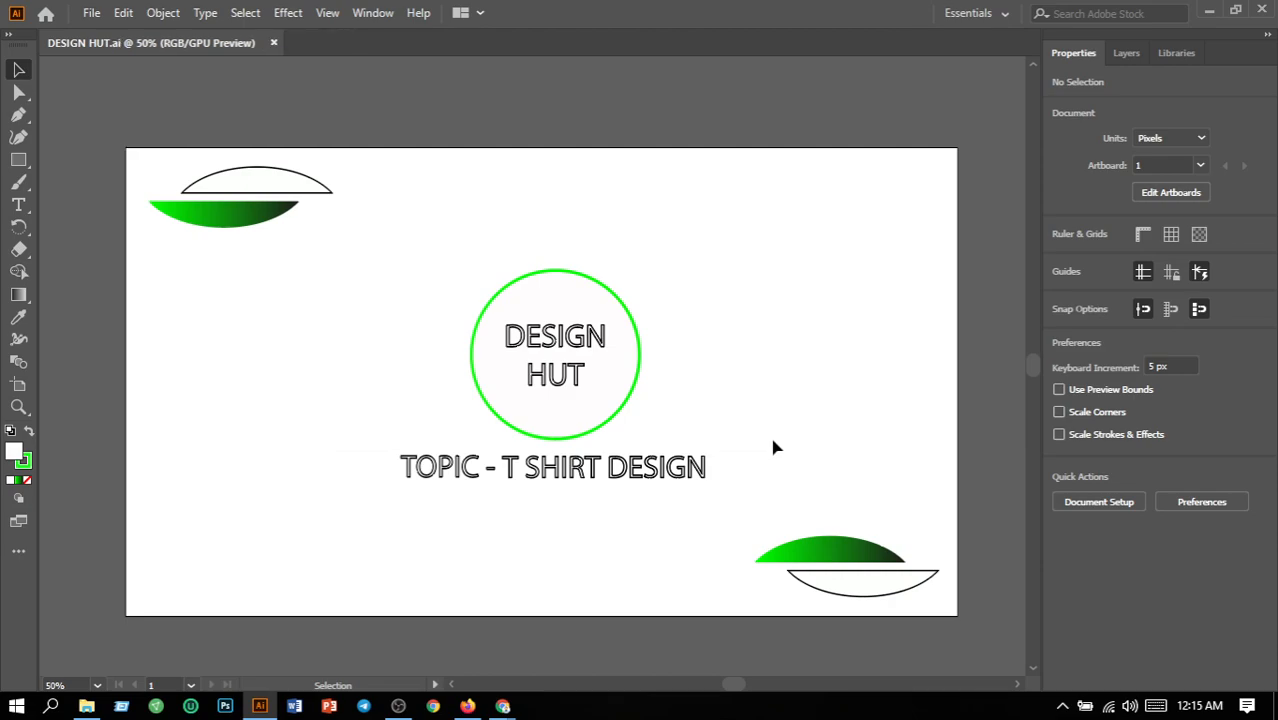
Create a new document from the recent custom 10 x 10 in preset.
click(90, 14)
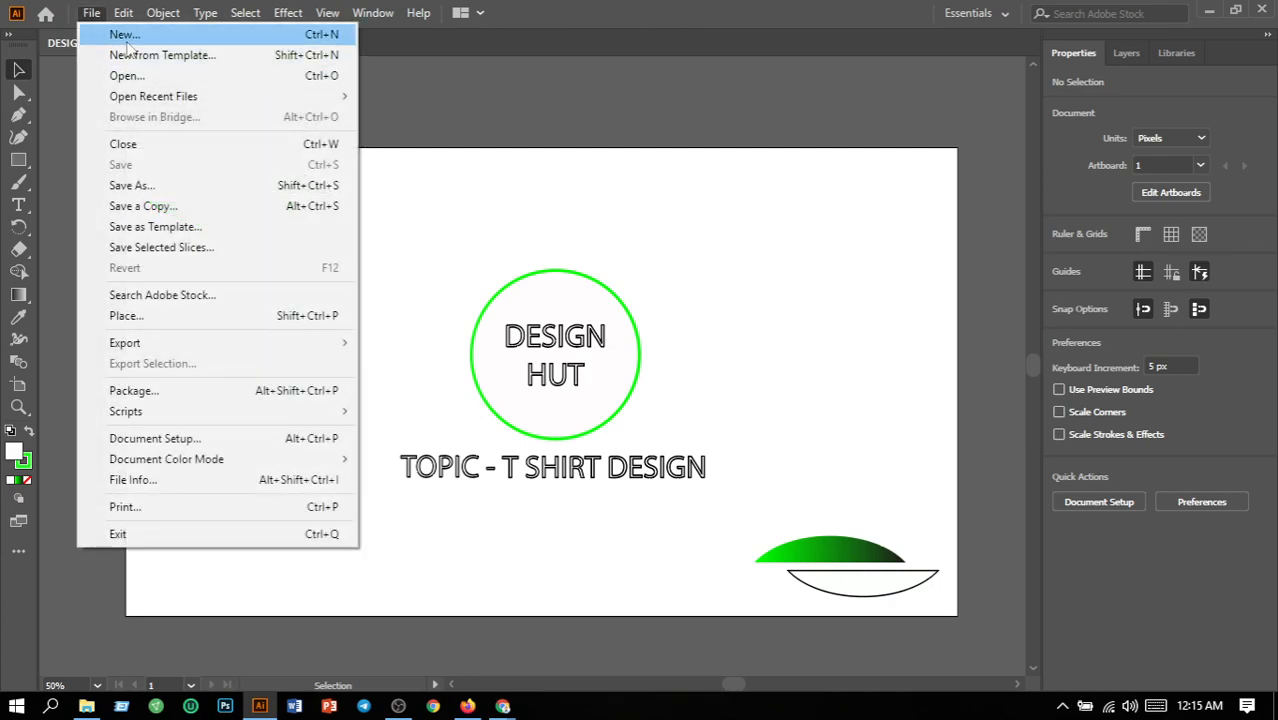
click(128, 44)
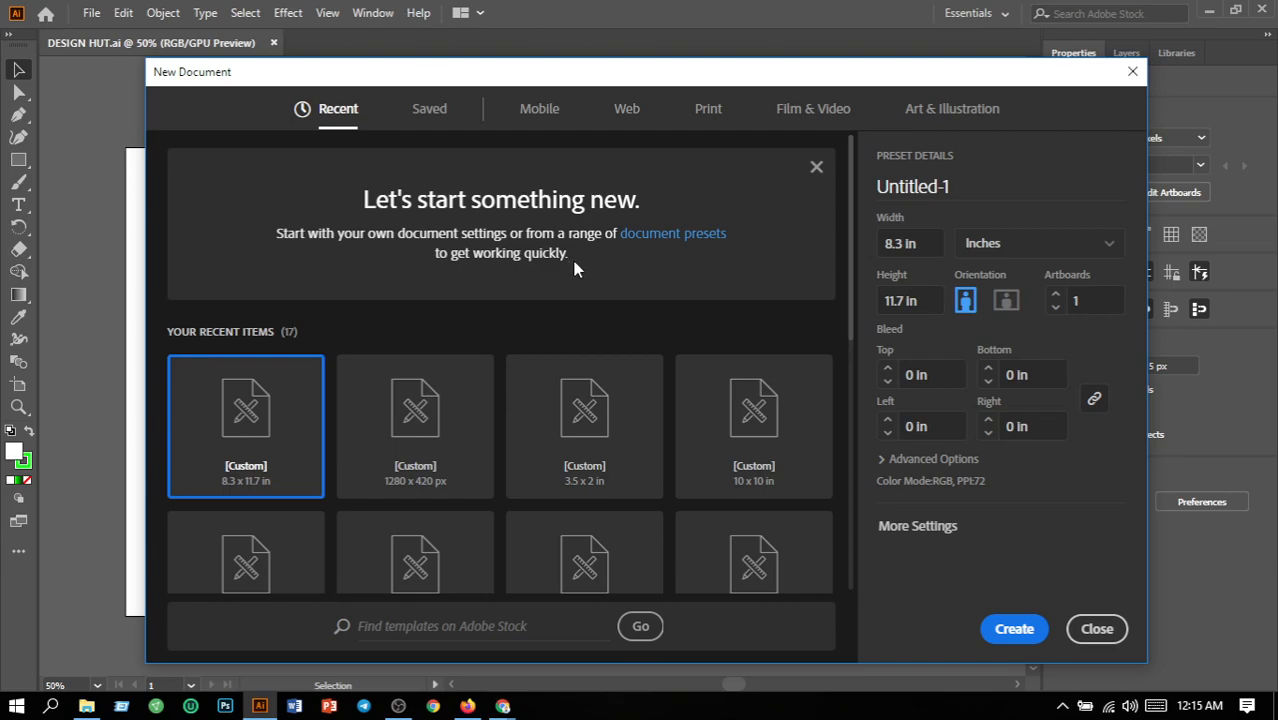
click(785, 461)
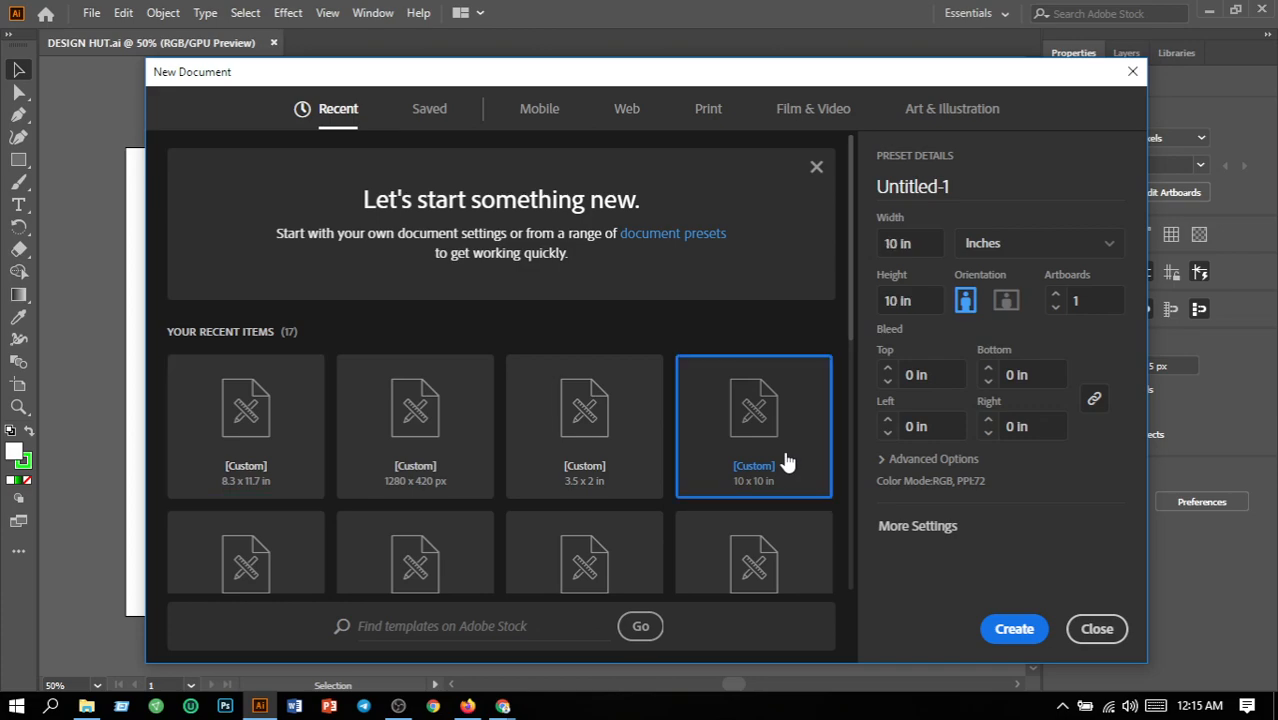
click(1014, 629)
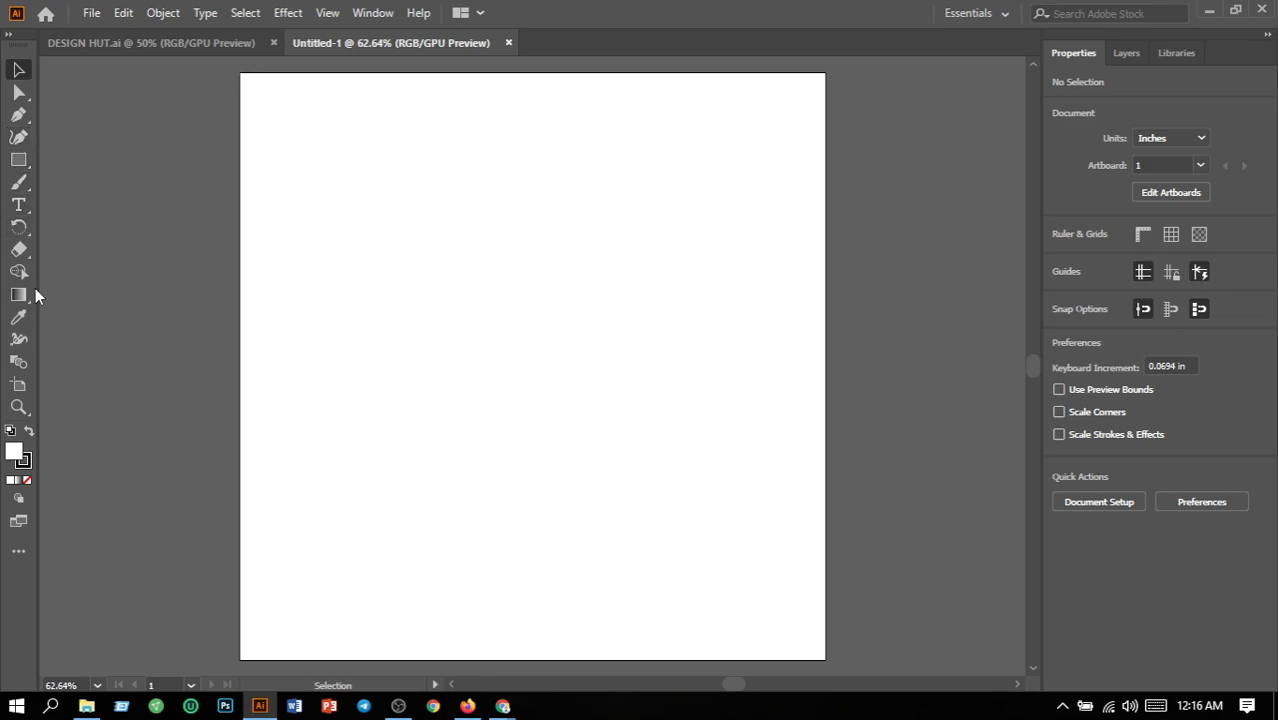
Draw the left curve with the Pen tool, about 1.4 in wide and 1.7 in high, ending in a short vertical stem.
click(20, 206)
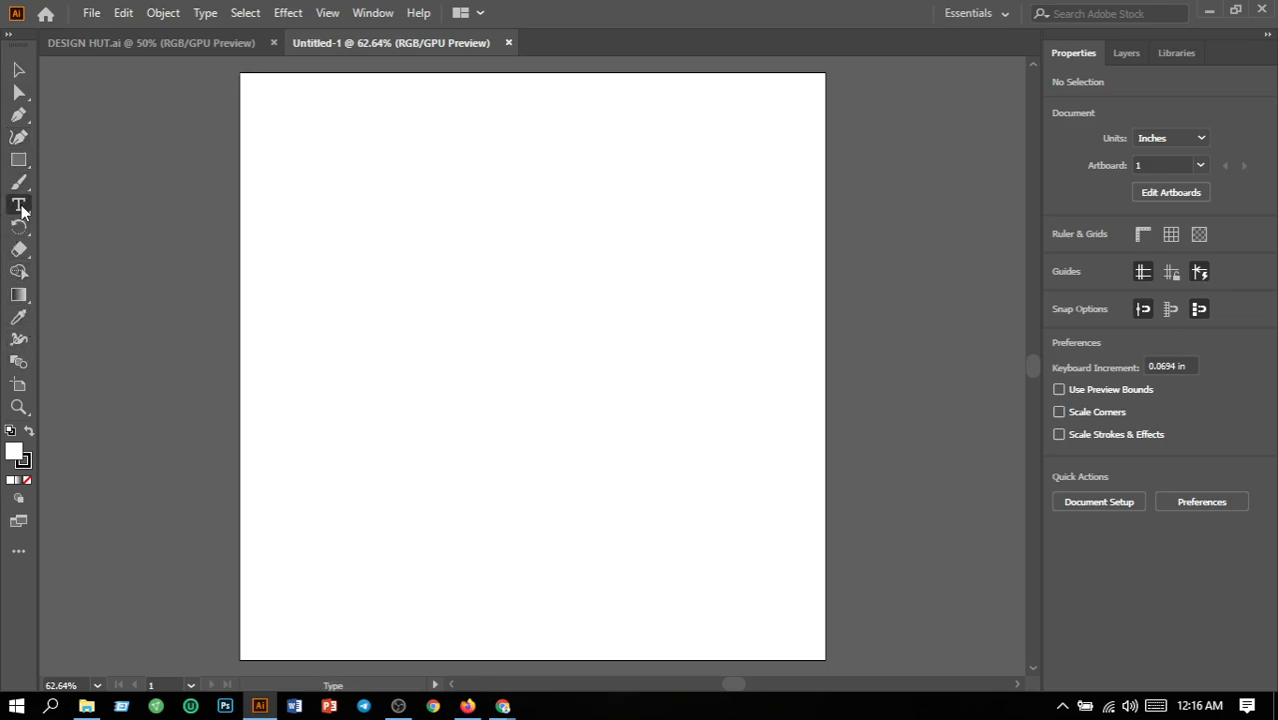
click(16, 72)
click(18, 114)
click(381, 219)
drag(465, 288, 465, 377)
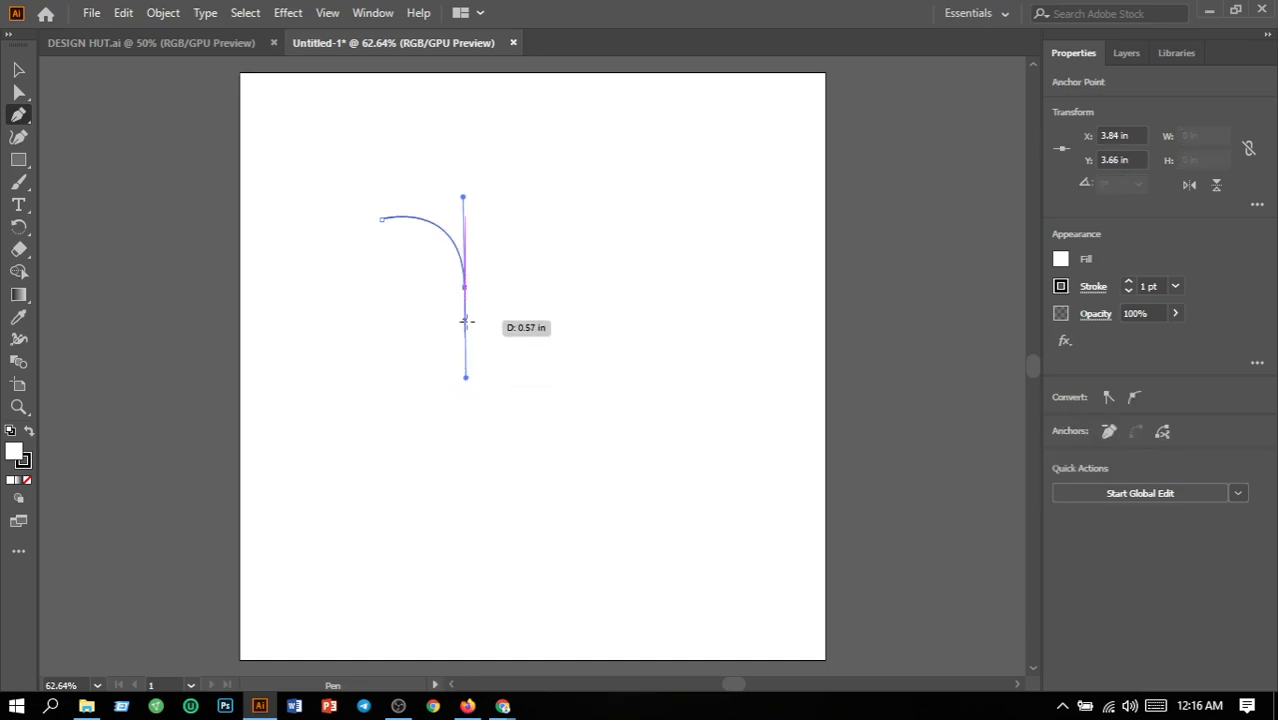
click(465, 288)
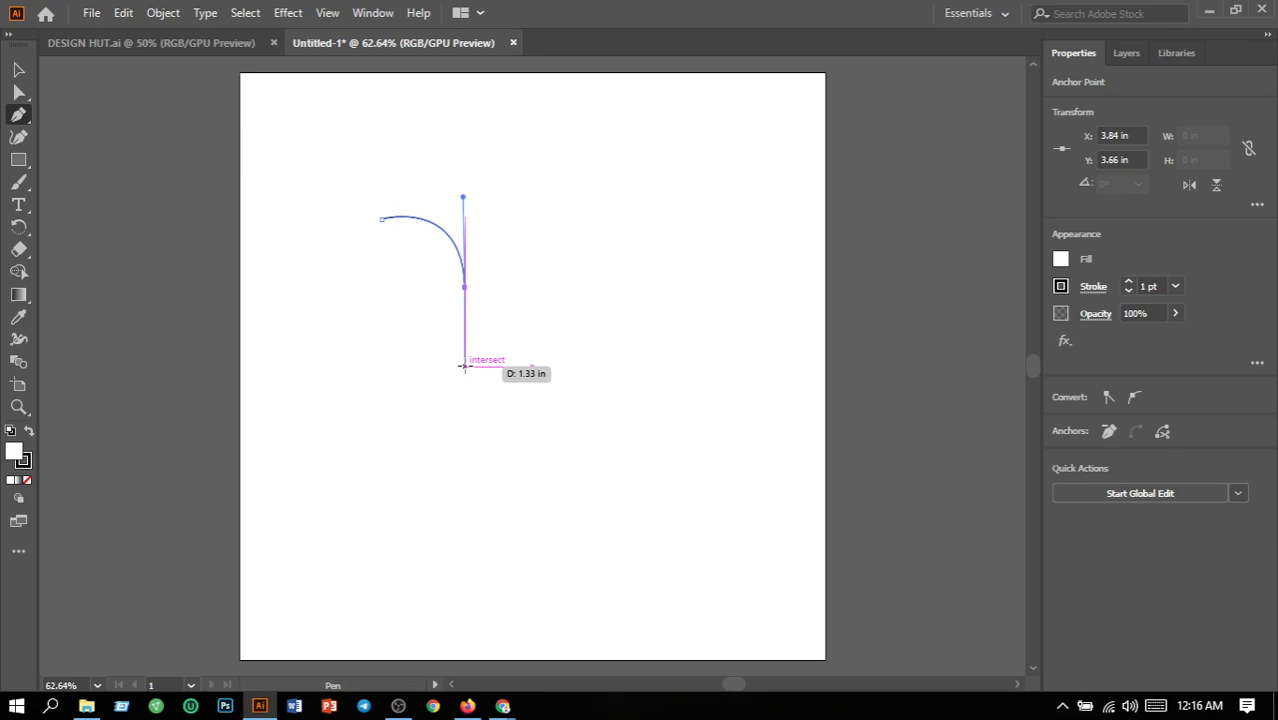
drag(464, 366, 464, 317)
click(464, 317)
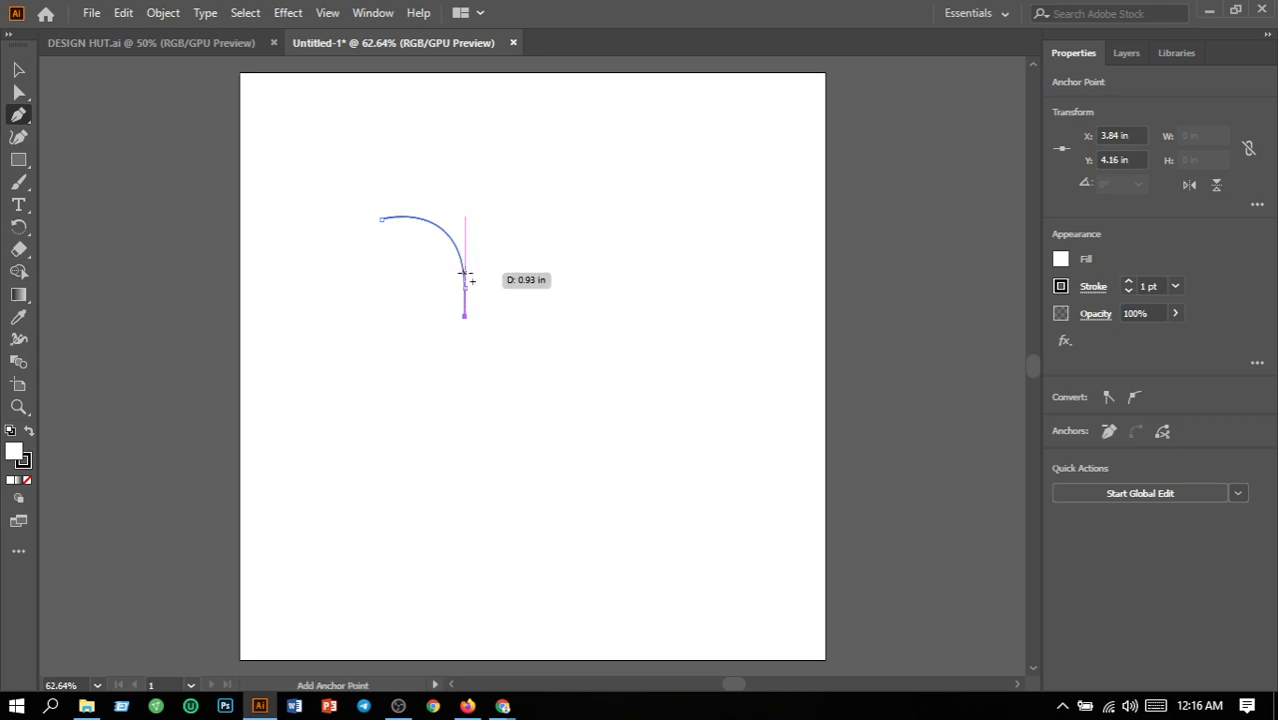
click(464, 272)
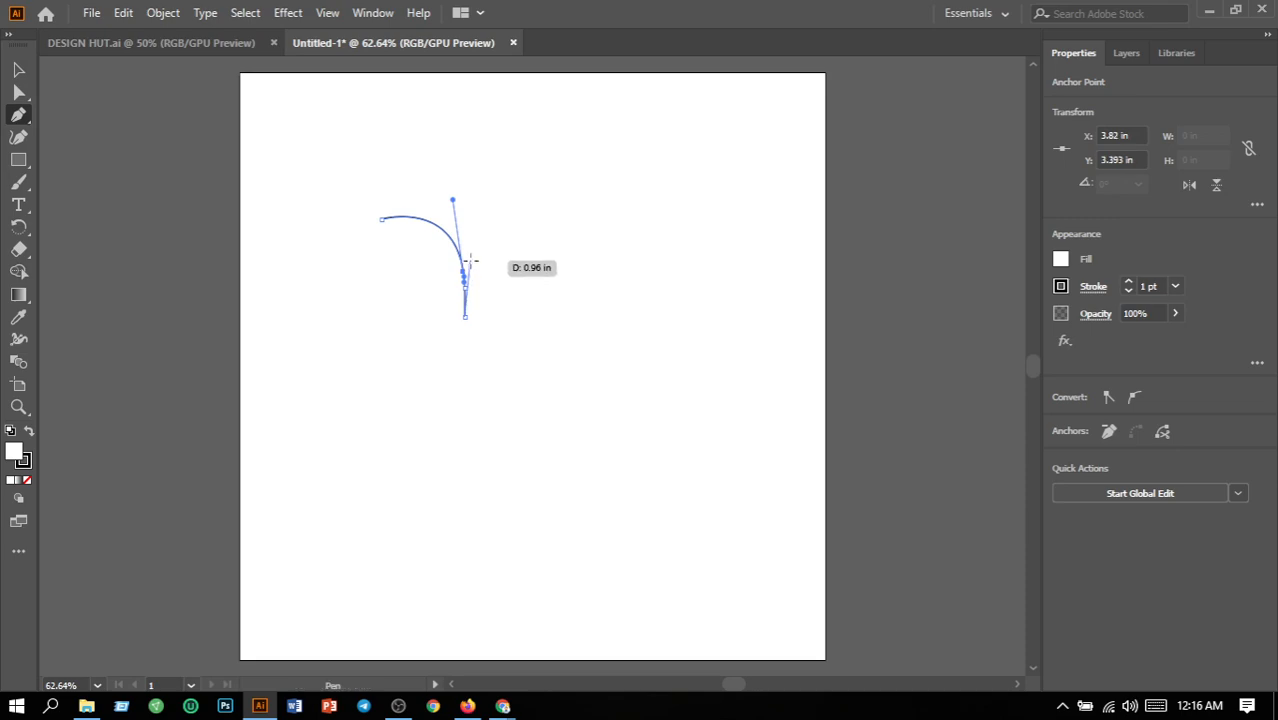
key(ctrl+z)
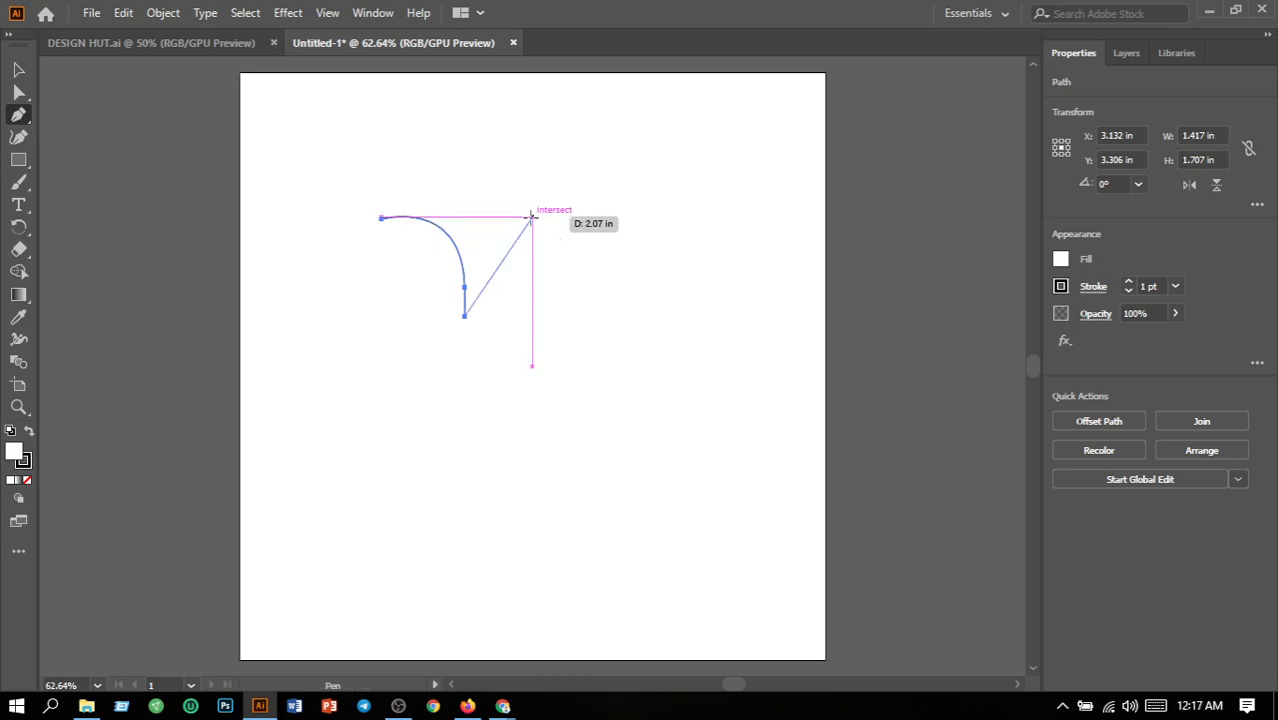
drag(532, 216, 616, 229)
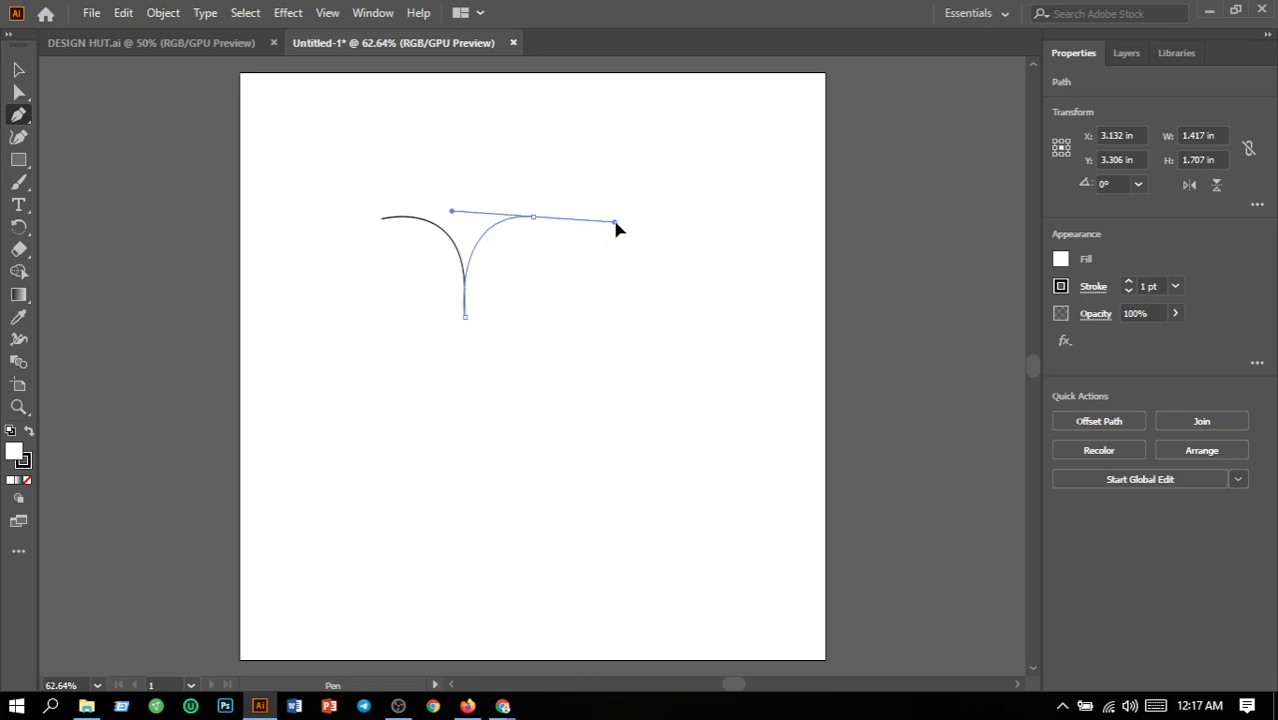
drag(615, 223, 615, 222)
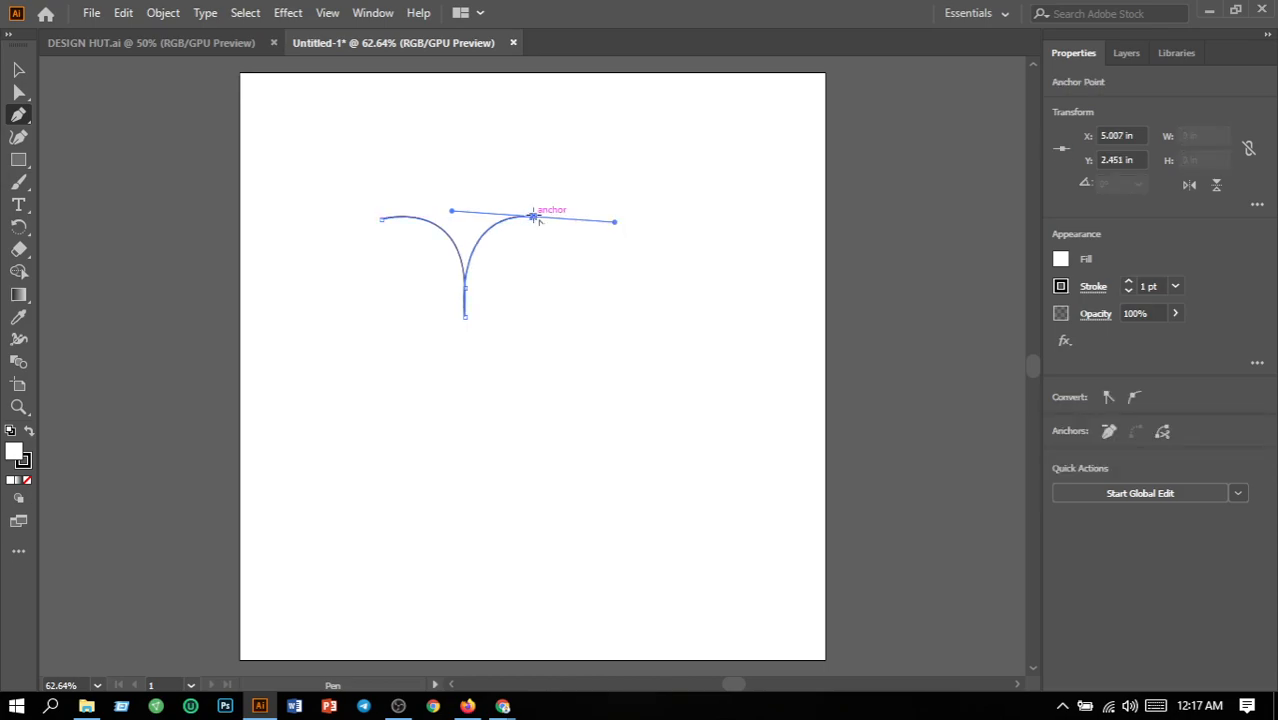
drag(536, 217, 381, 215)
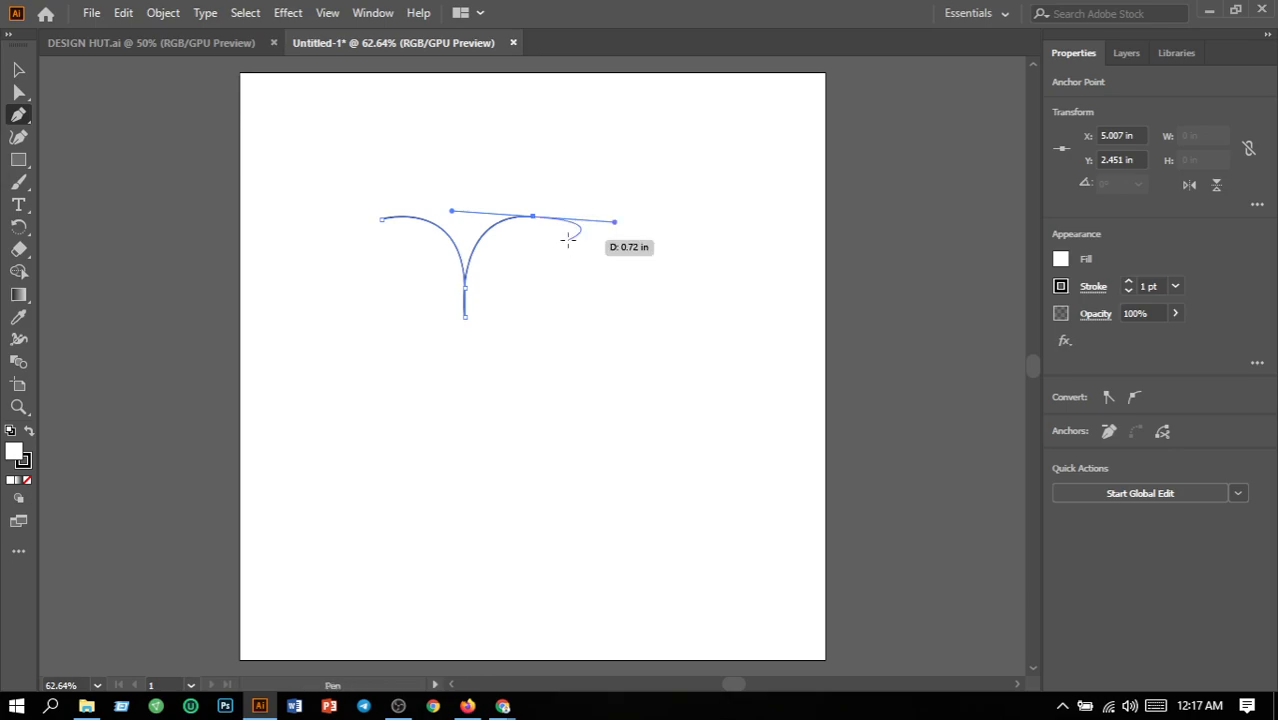
key(ctrl+z)
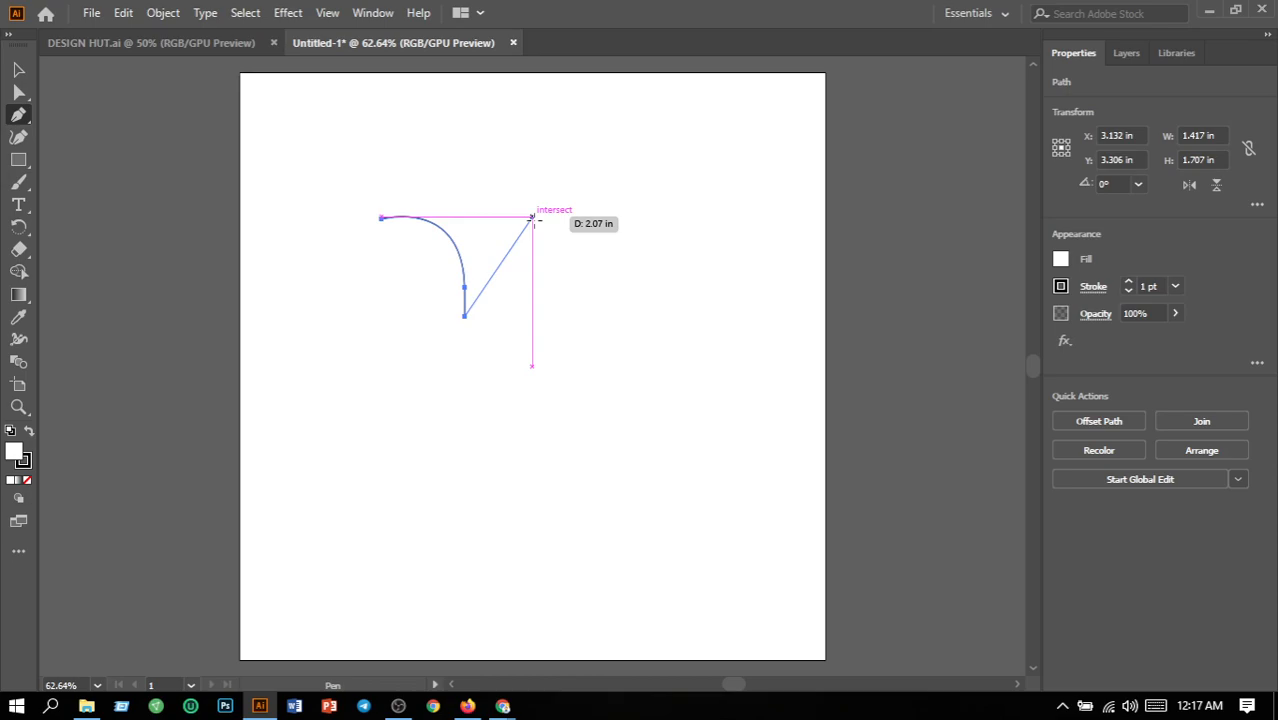
Complete the path with a matching right curve and two arched upper edges, closing a two-leaf sprout shape about 2.75 in wide and 2 in high.
drag(542, 216, 631, 238)
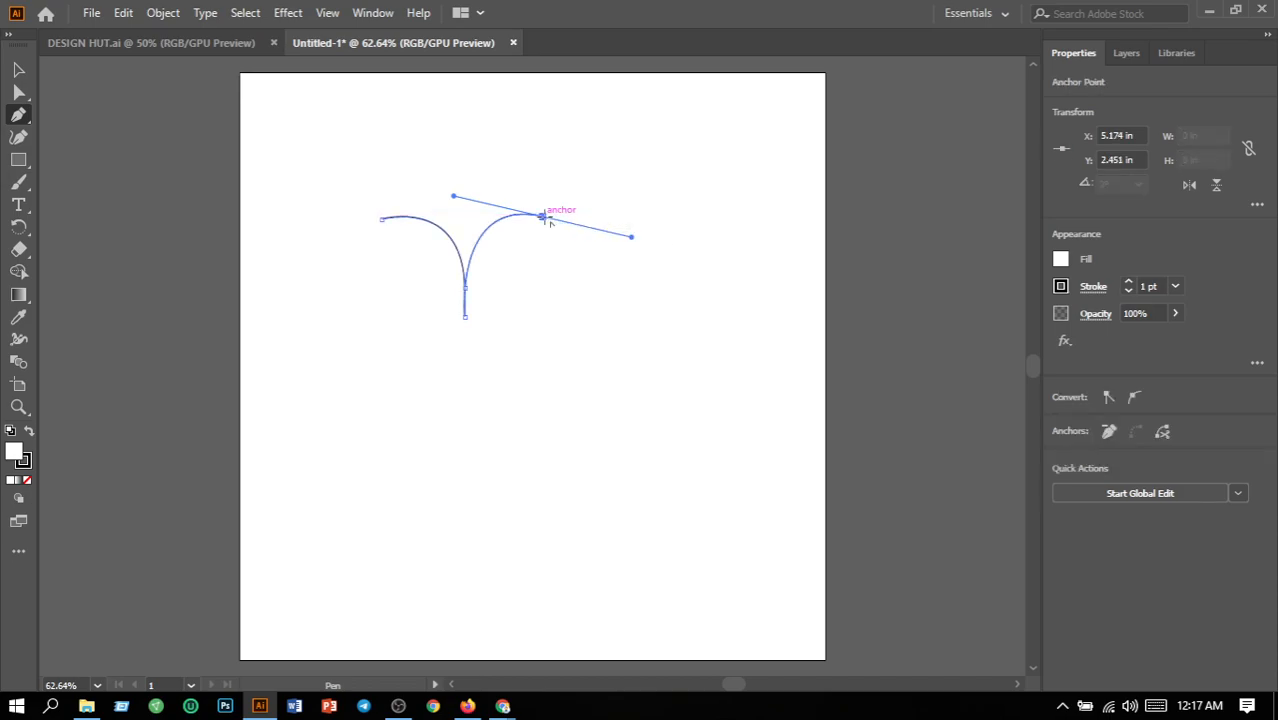
drag(543, 217, 453, 297)
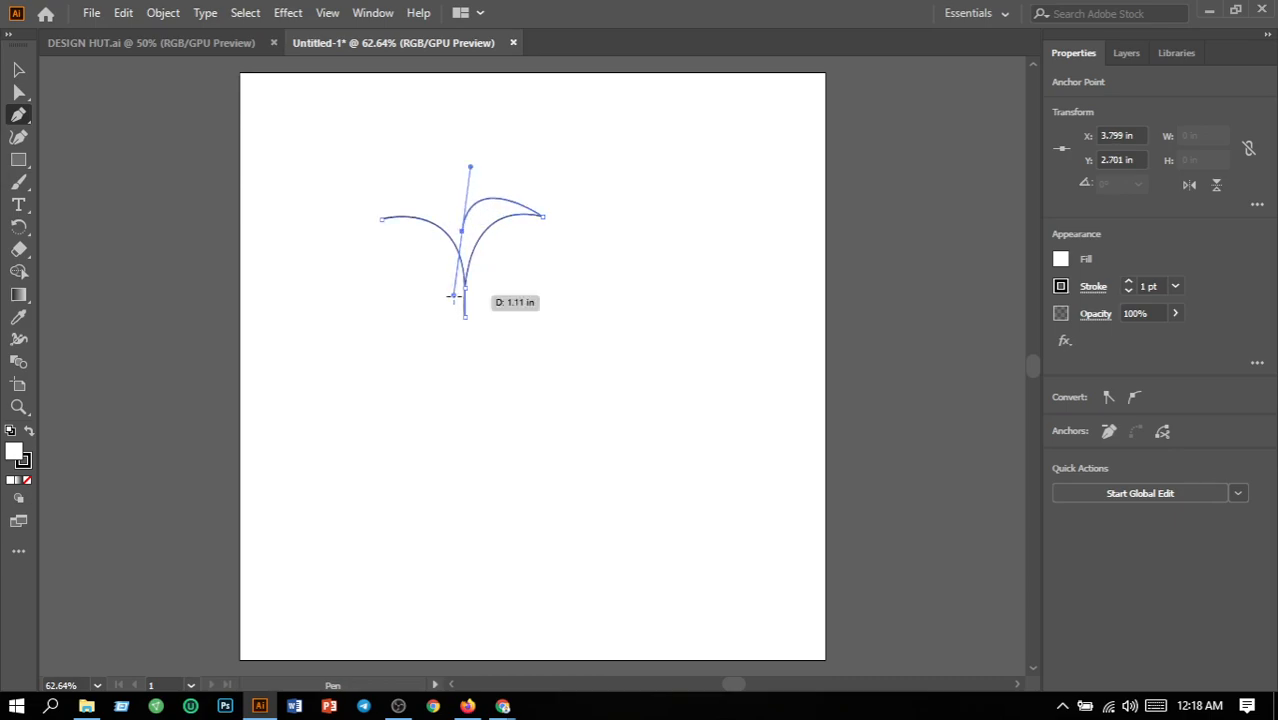
key(ctrl+z)
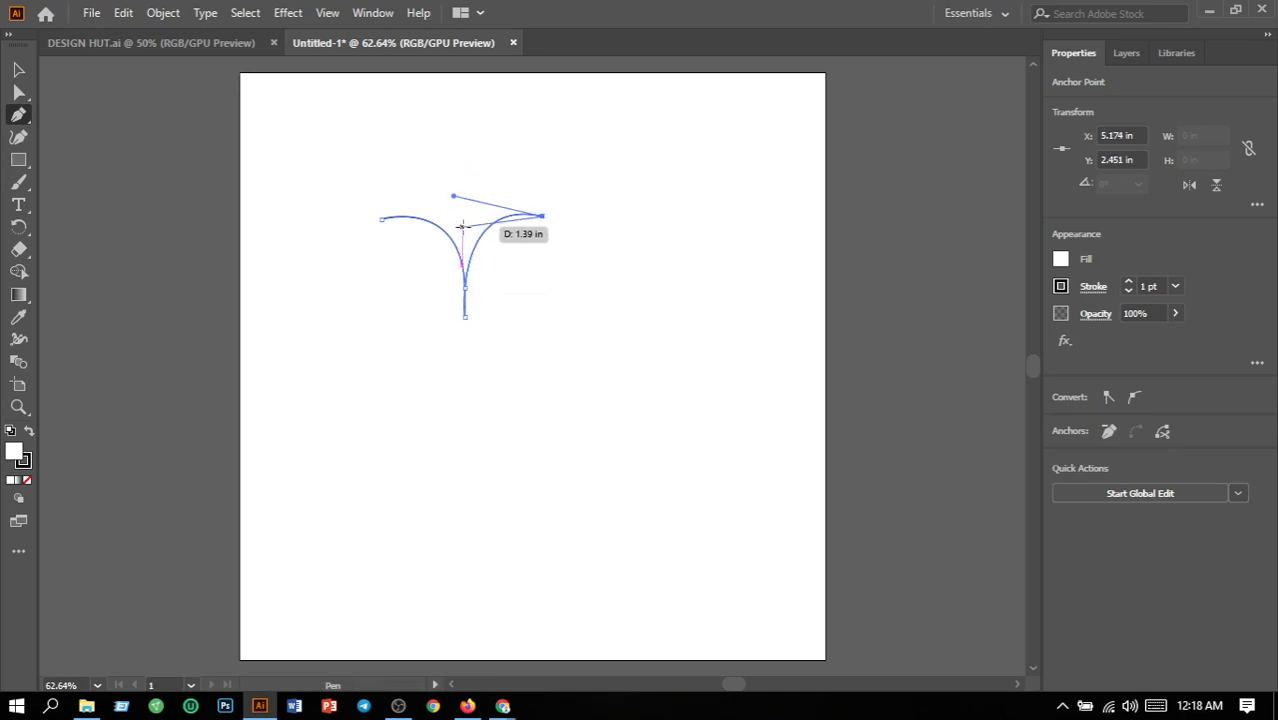
drag(463, 227, 425, 278)
click(463, 228)
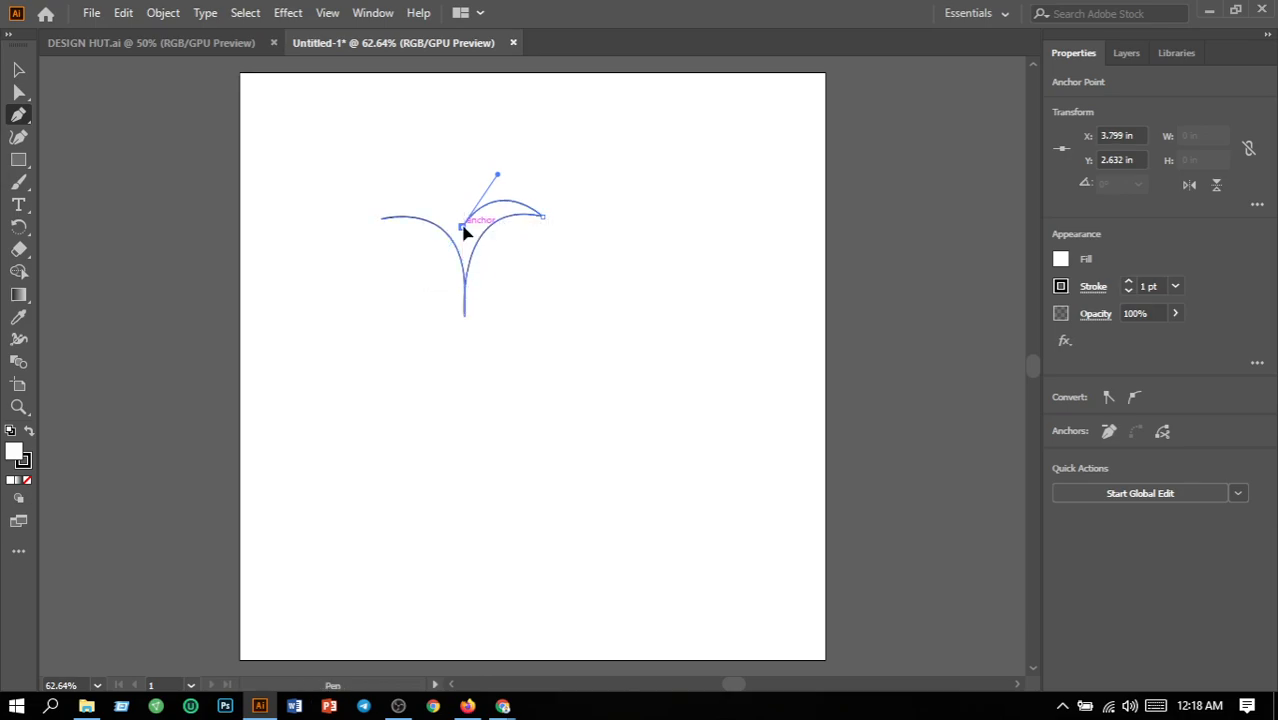
click(383, 216)
drag(381, 236, 335, 260)
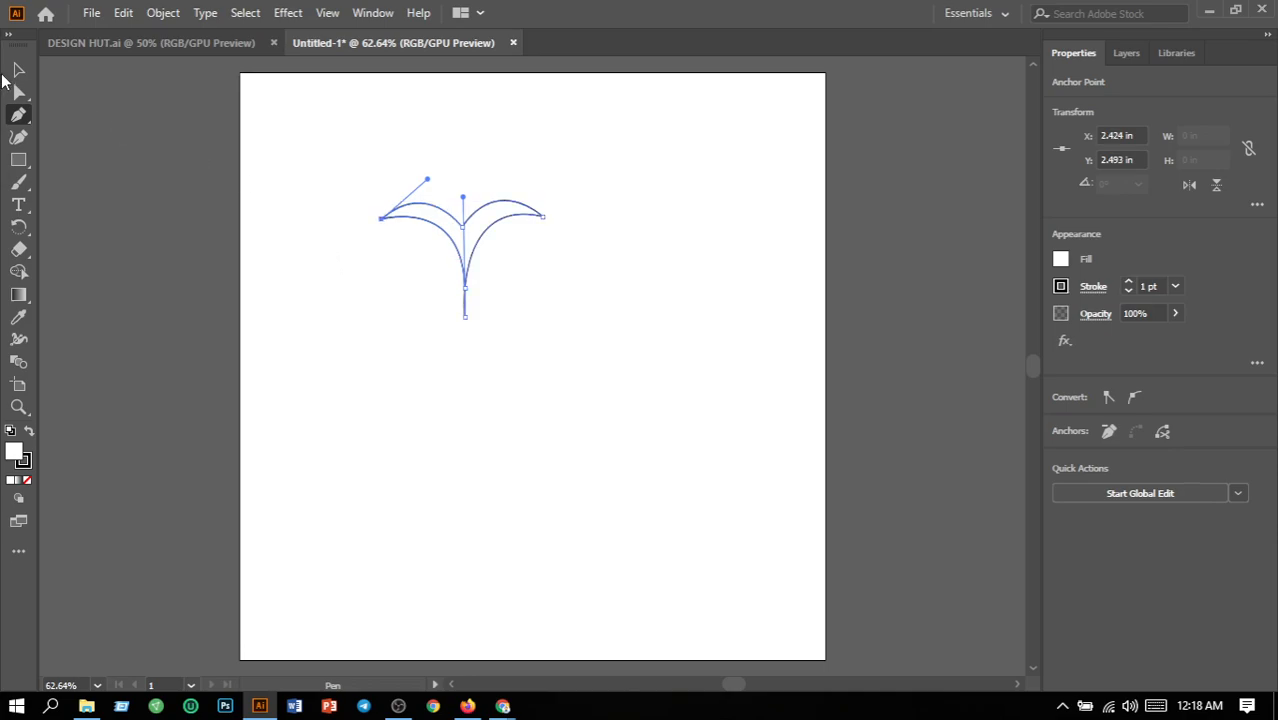
click(18, 70)
click(648, 245)
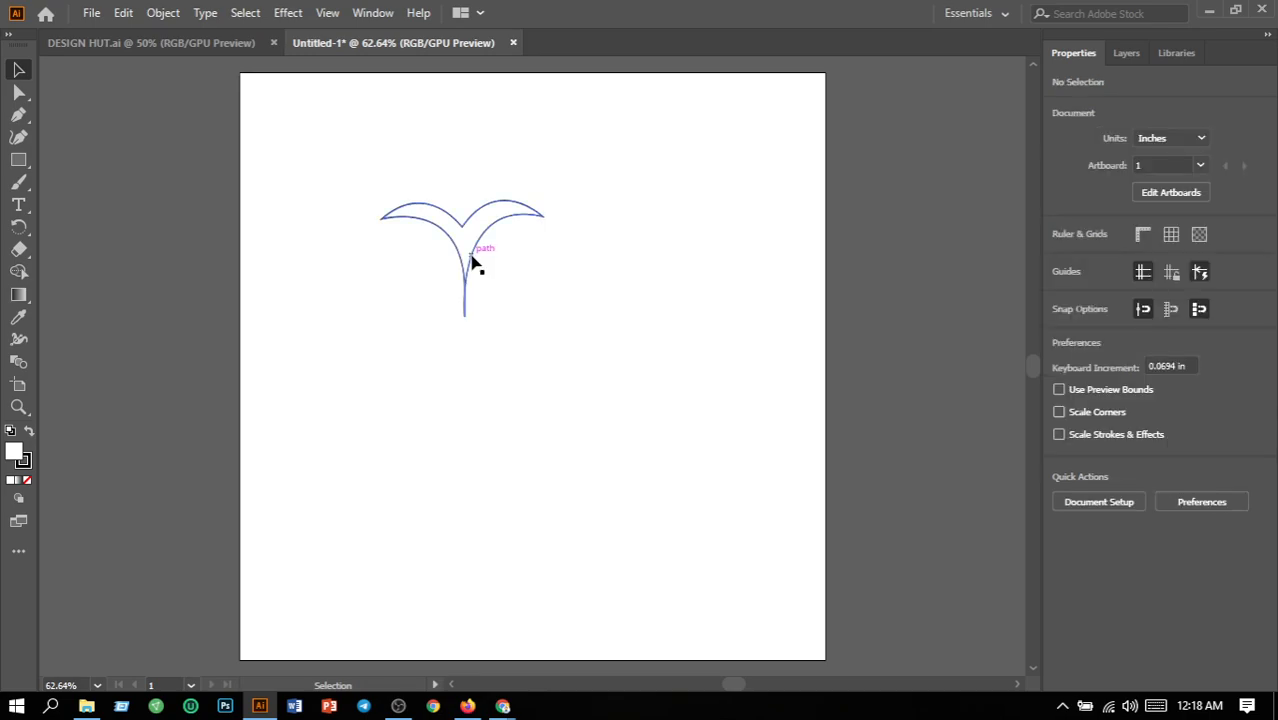
Move the sprout shape nearer the artboard's centre and make a copy at its lower right, flipped horizontally and vertically.
drag(473, 260, 528, 295)
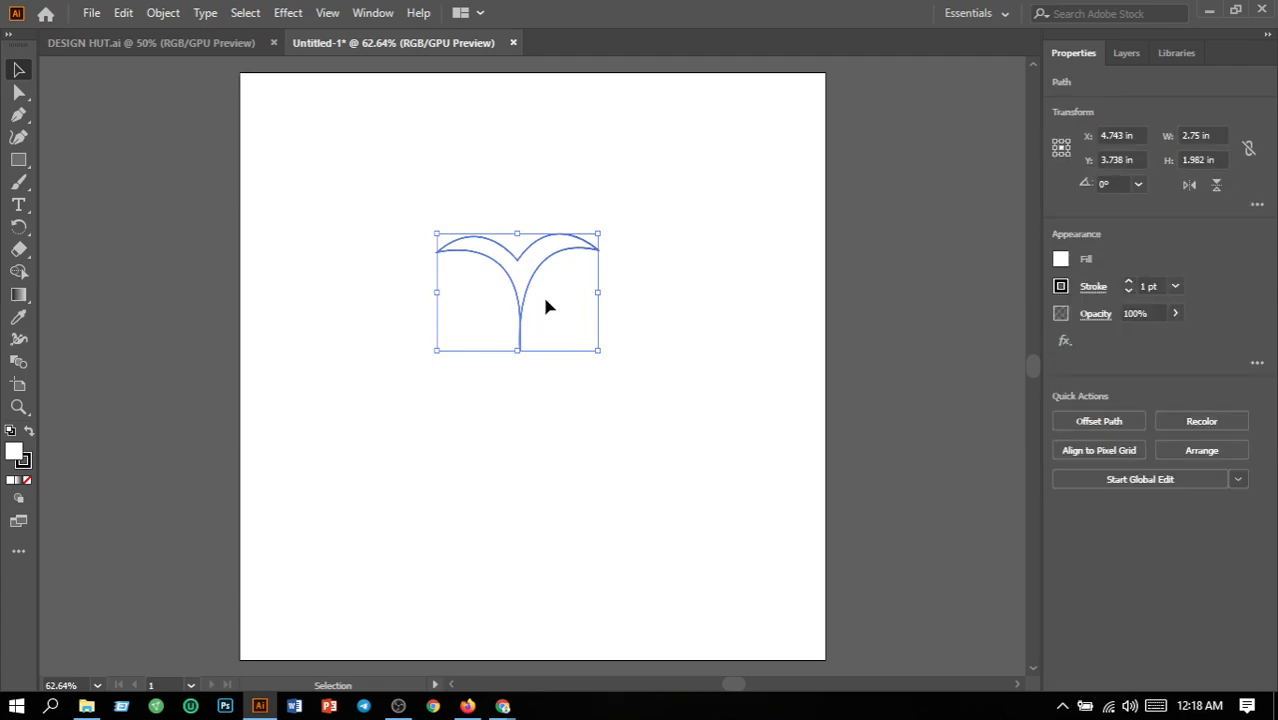
drag(535, 287, 670, 342)
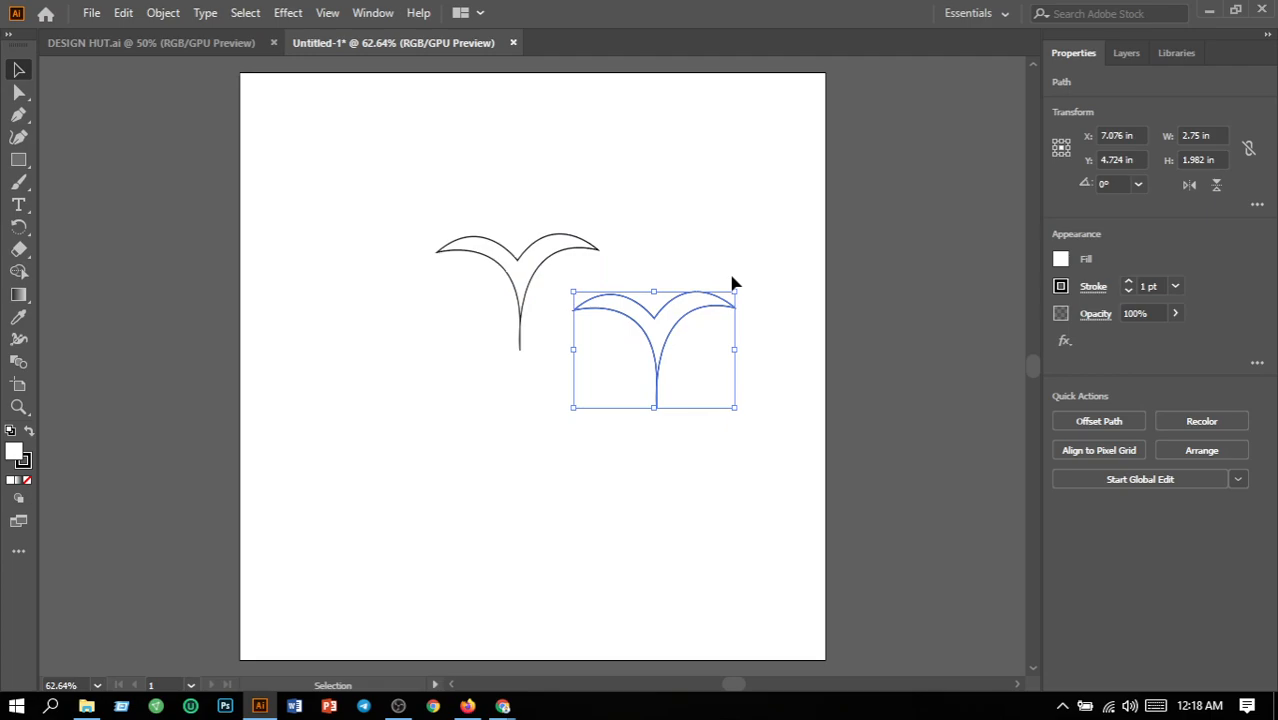
click(1189, 184)
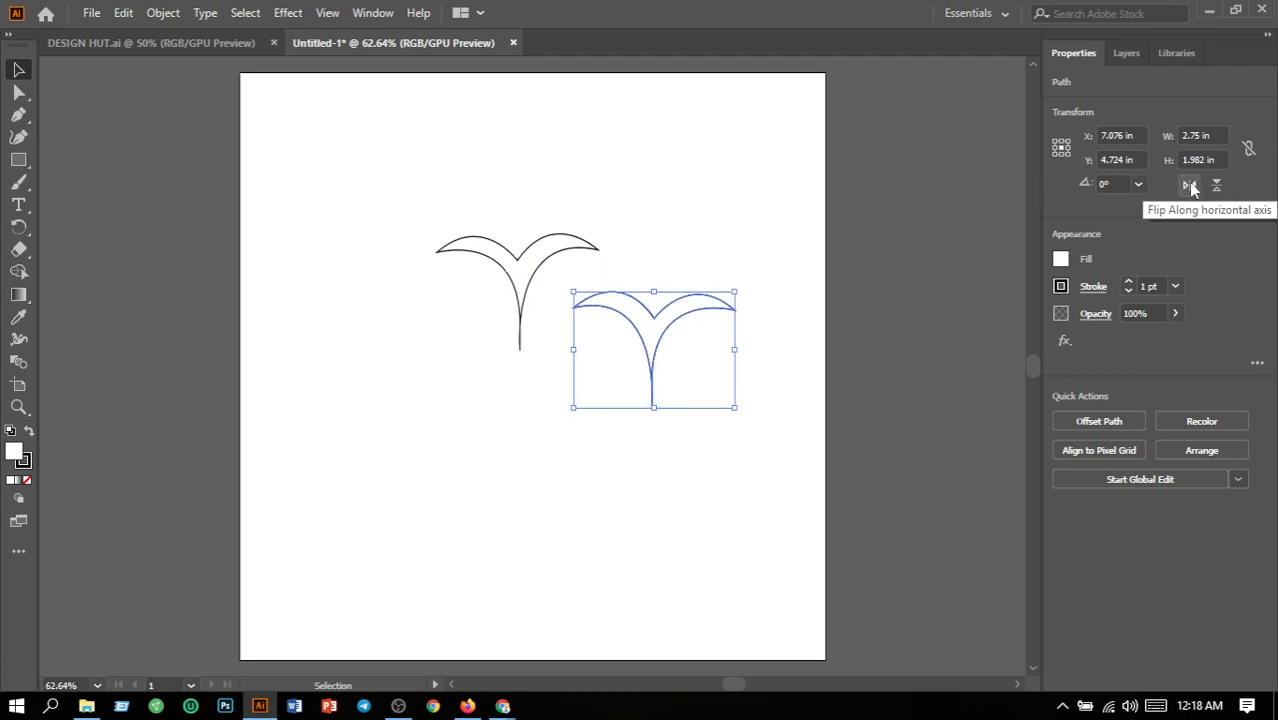
click(1218, 190)
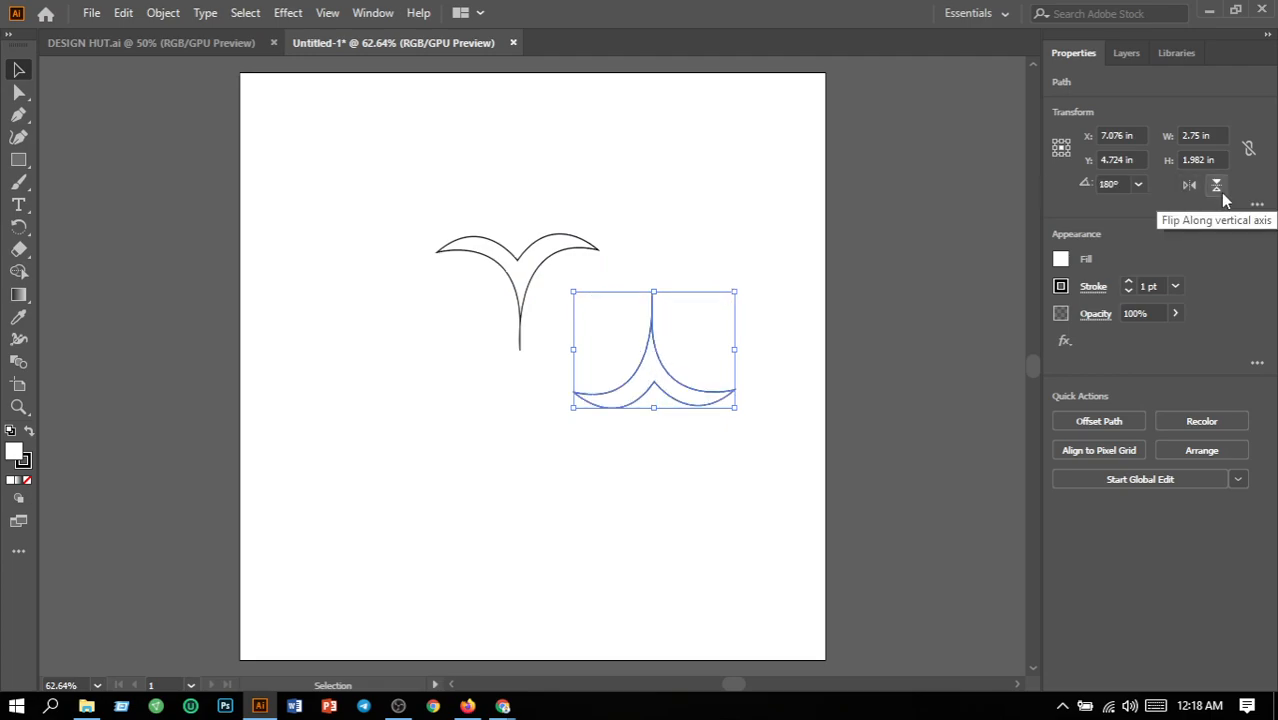
click(714, 303)
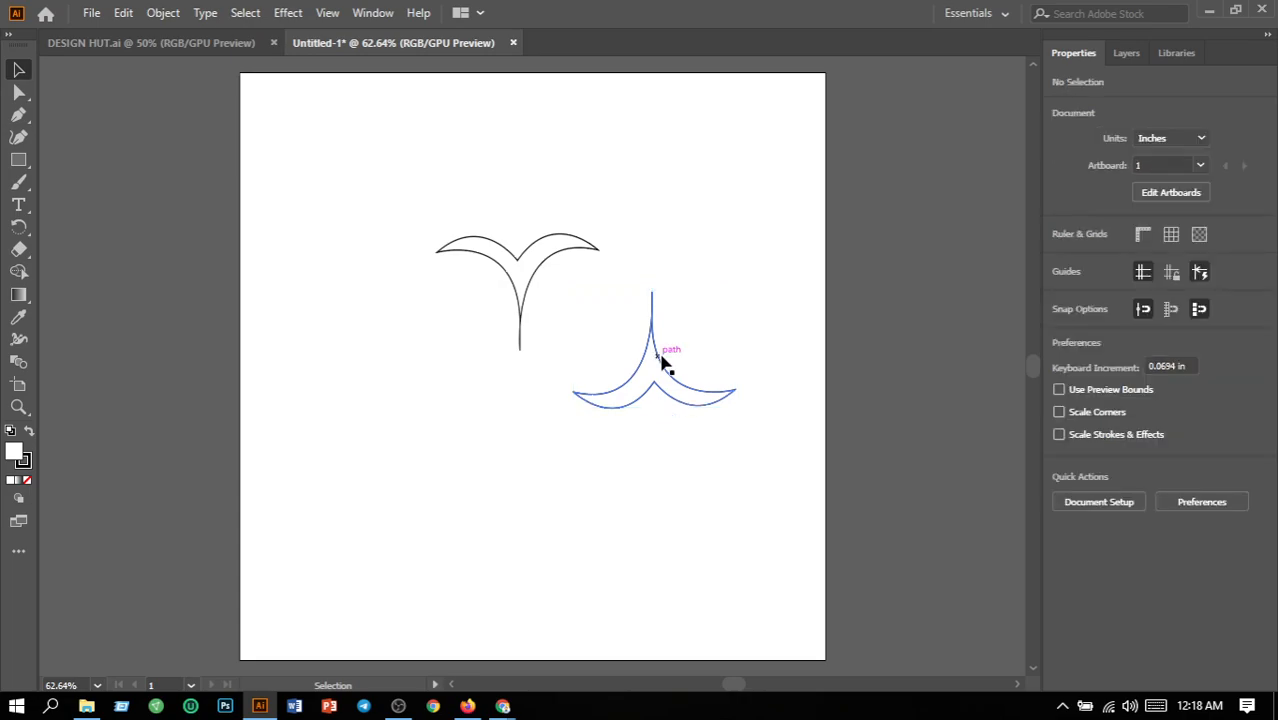
Position the flipped copy directly below the original sprout shape so their stems overlap.
drag(659, 364, 528, 380)
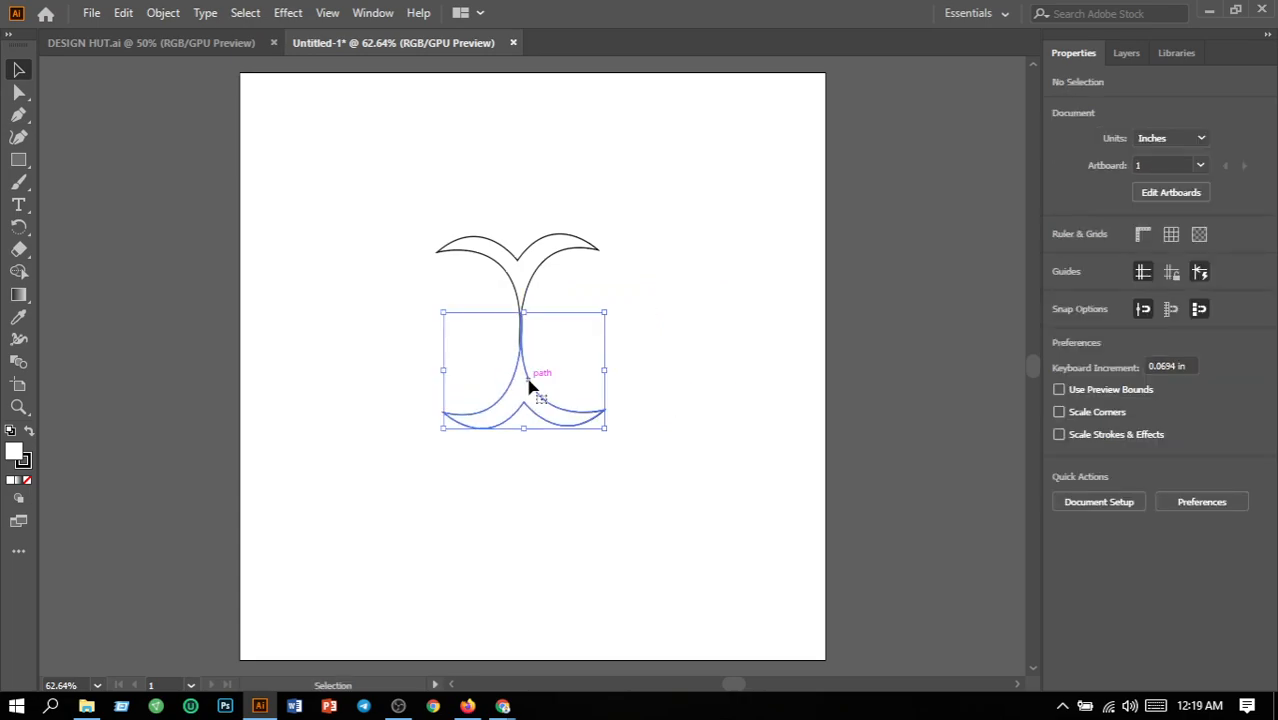
click(701, 347)
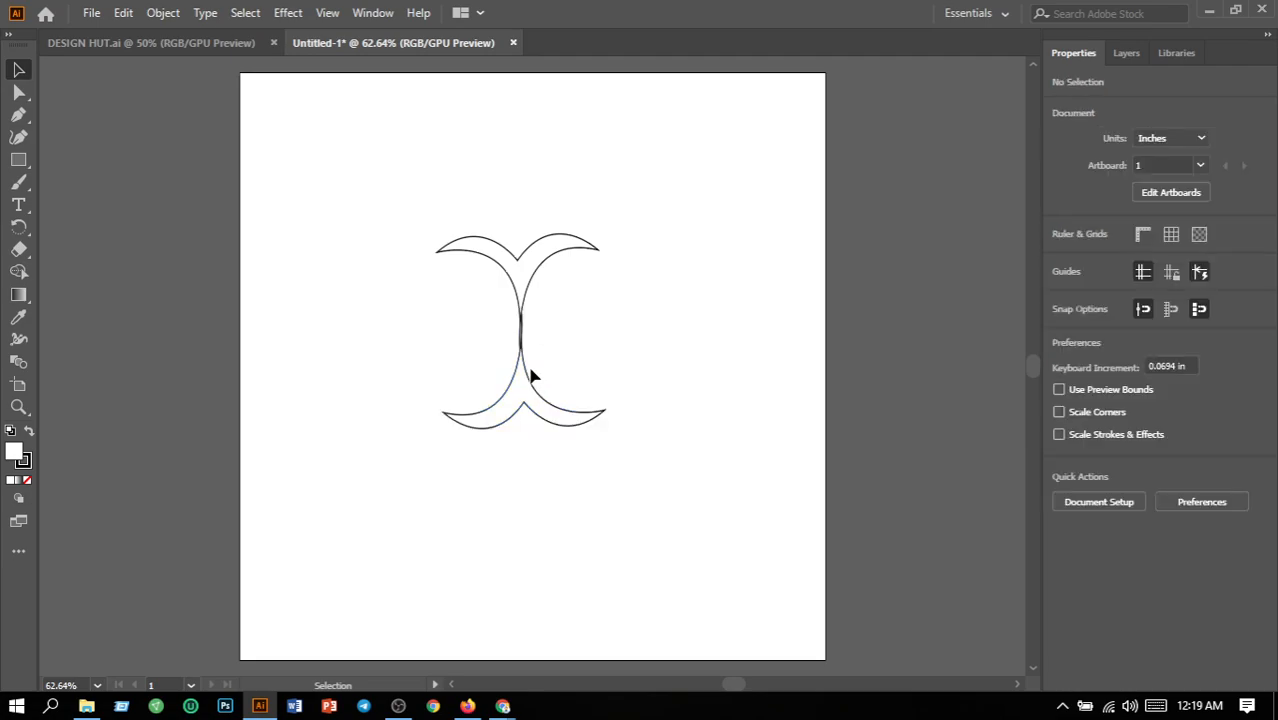
drag(530, 378, 528, 385)
click(670, 383)
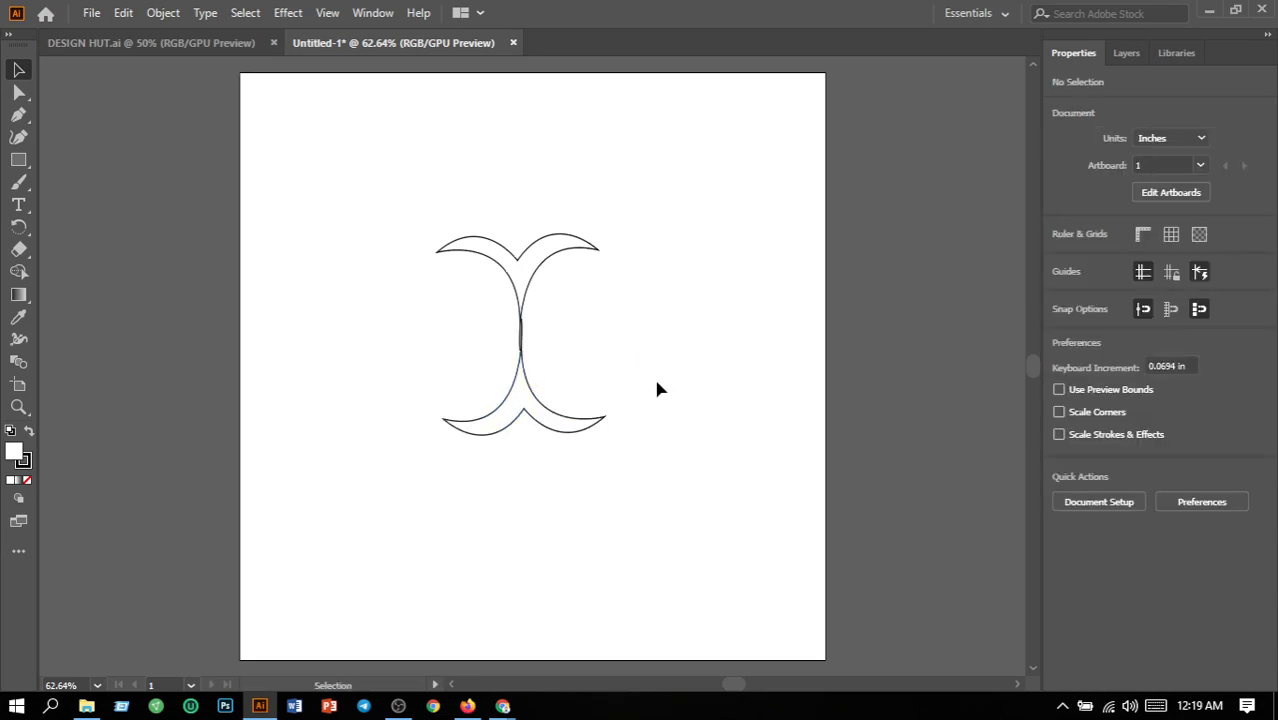
Flip both sprout shapes together vertically and rotate the pair by 90 degrees.
drag(436, 205, 645, 490)
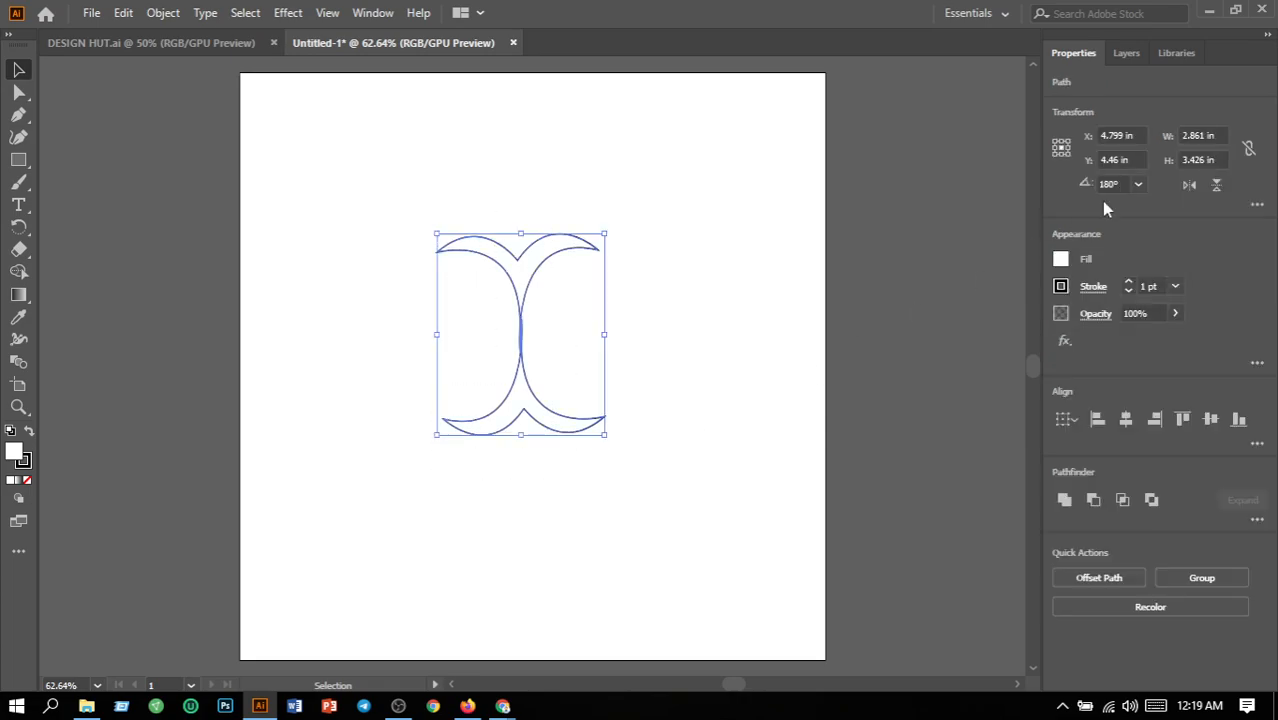
click(1216, 186)
click(1194, 190)
click(1216, 190)
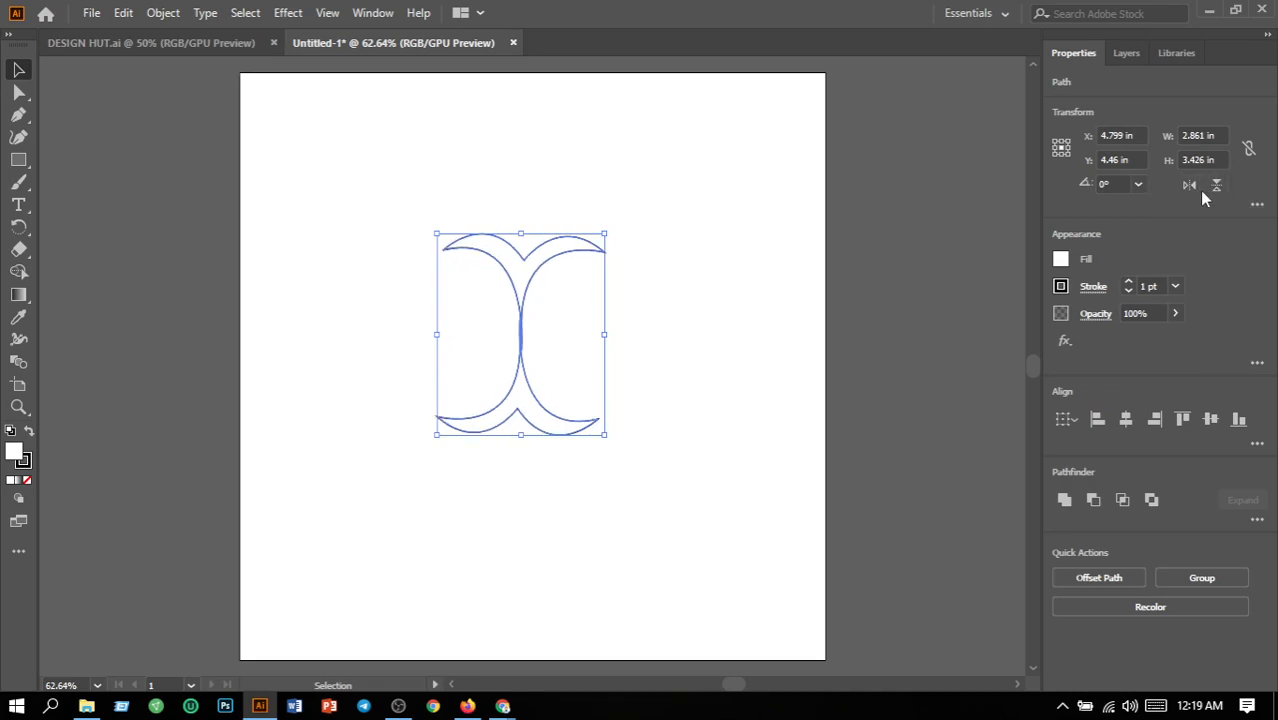
click(1193, 190)
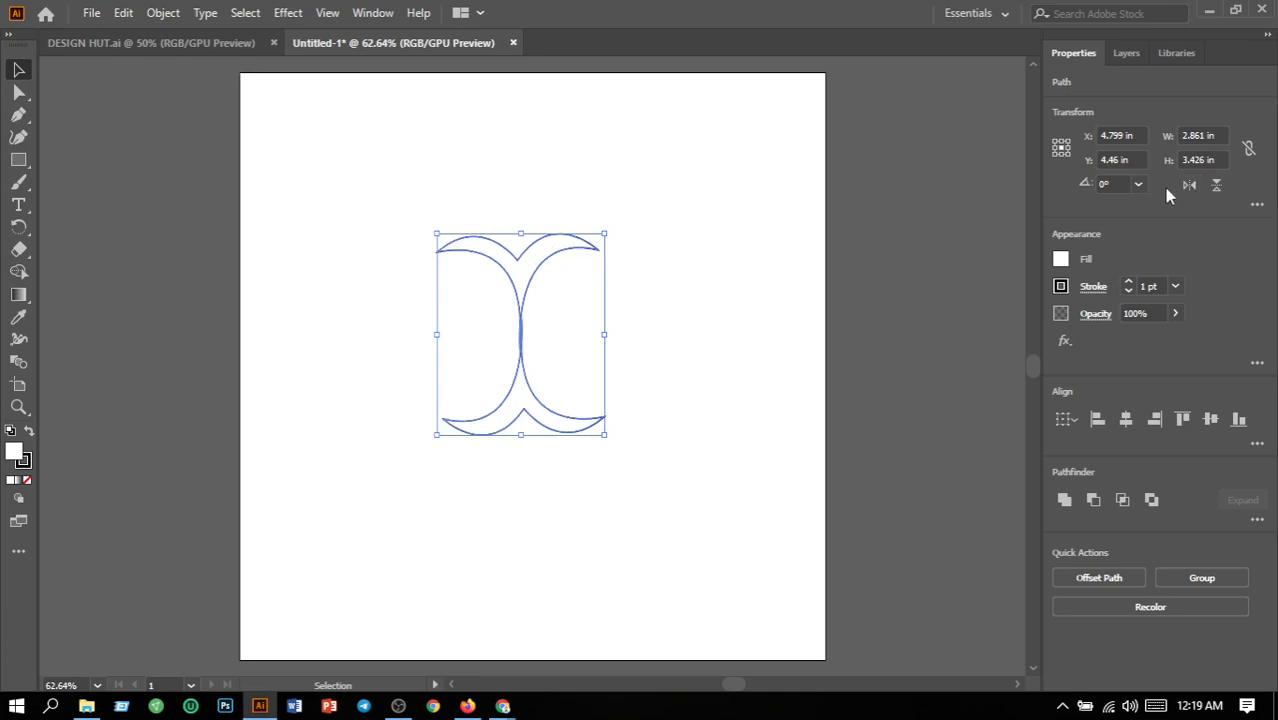
click(1217, 195)
click(1140, 186)
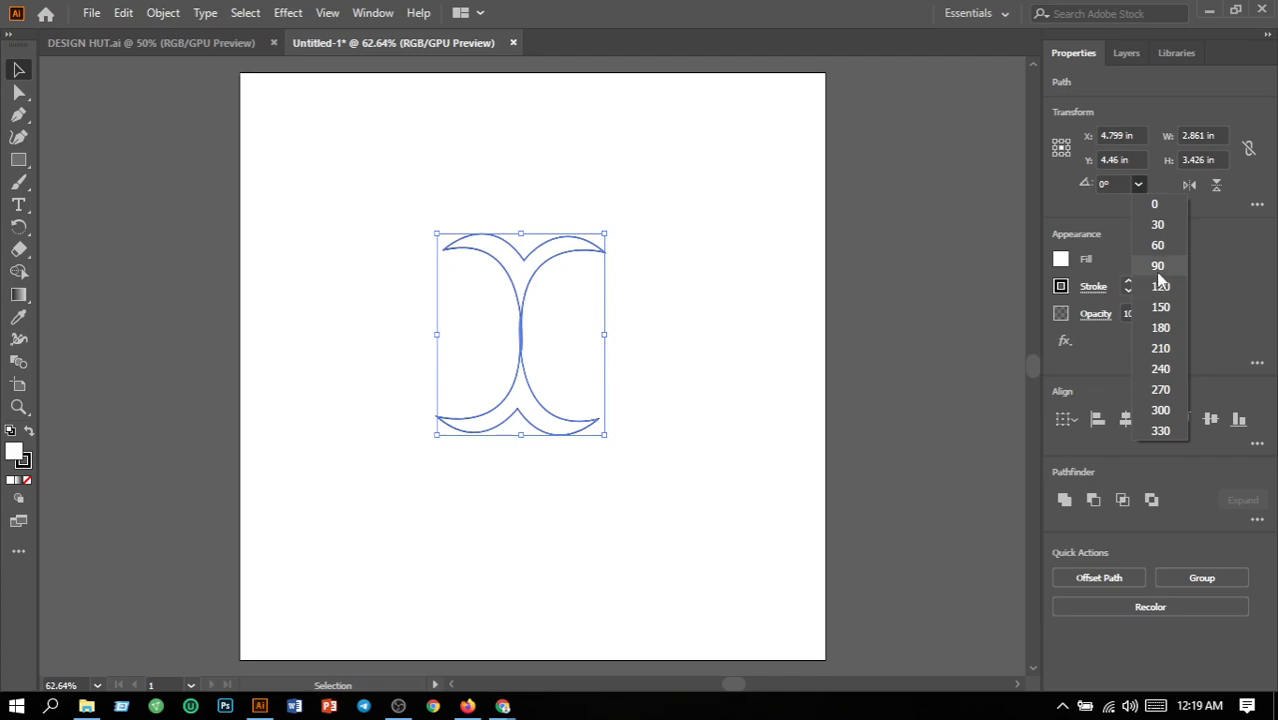
click(1159, 277)
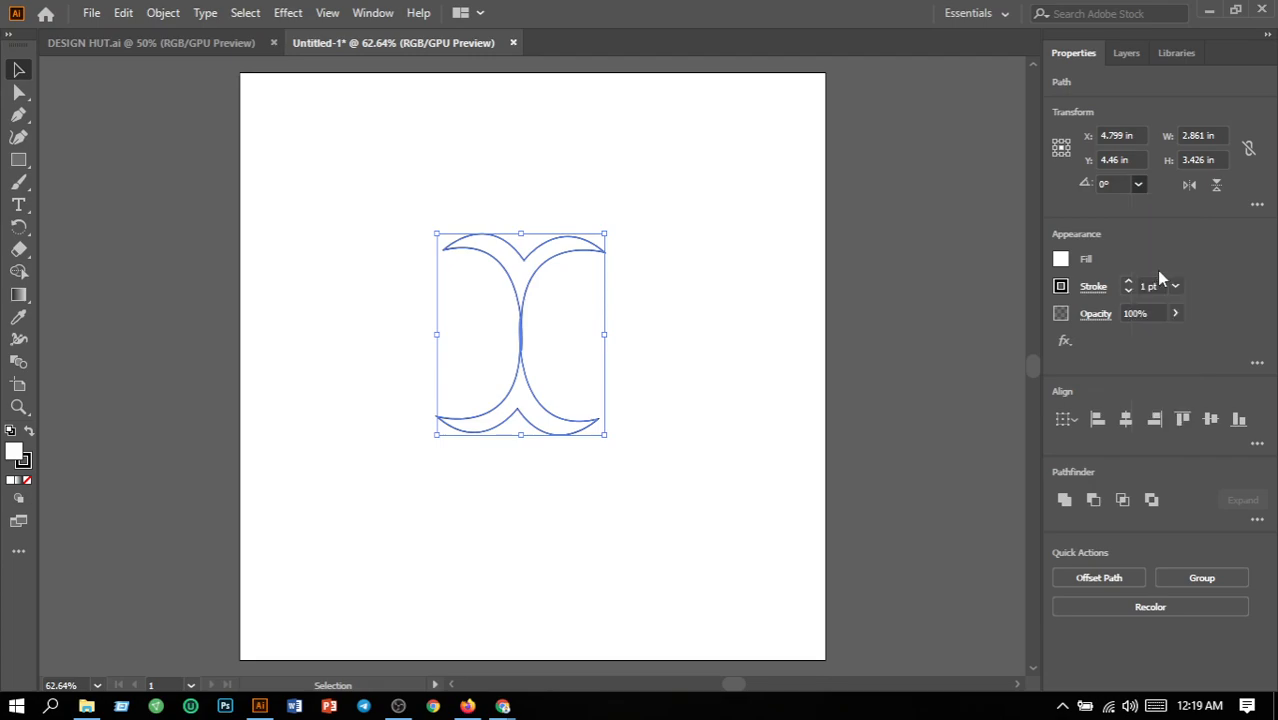
click(782, 287)
Try to overlap the right-hand shape with the left one by shifting it inward and nudging it down and up.
click(625, 396)
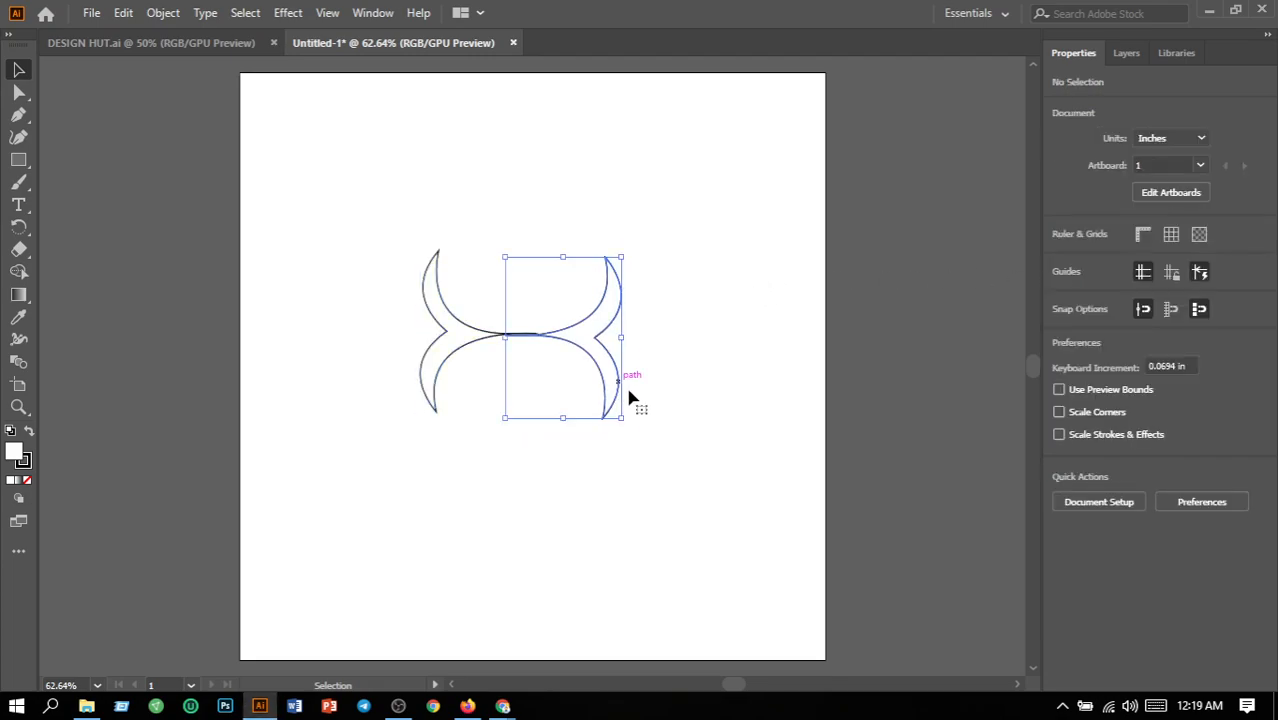
click(641, 423)
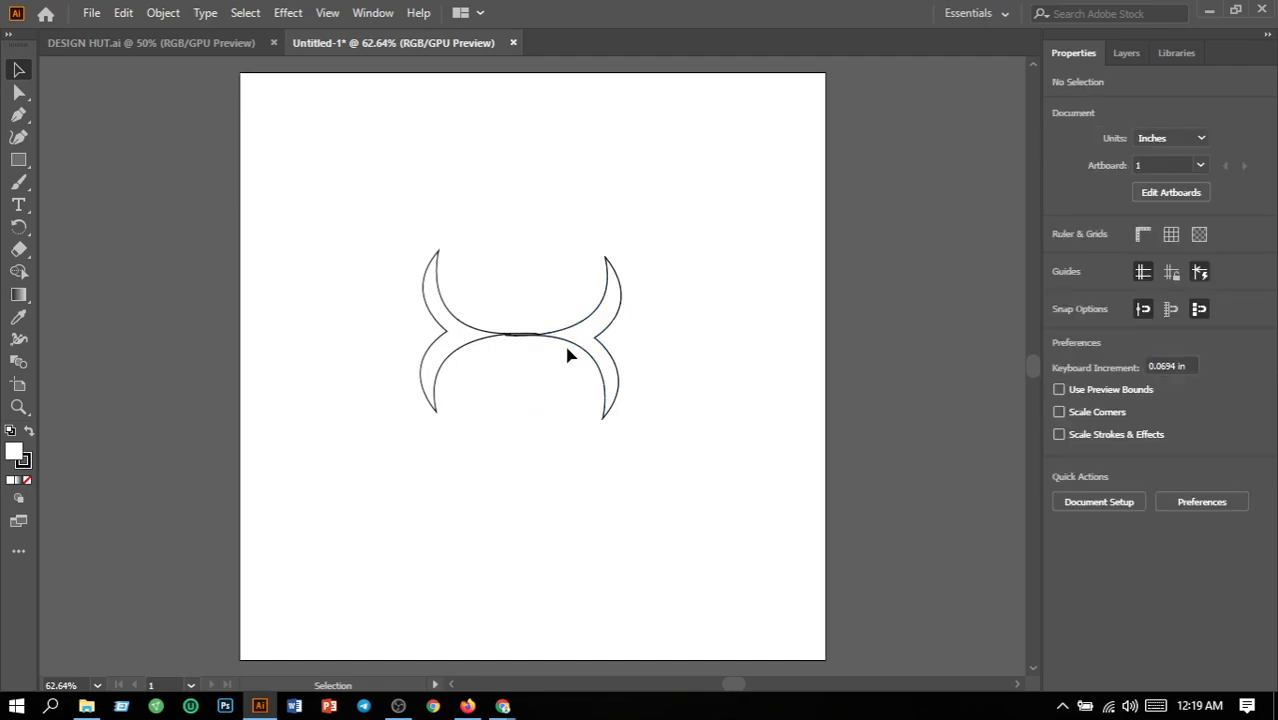
drag(565, 339, 503, 338)
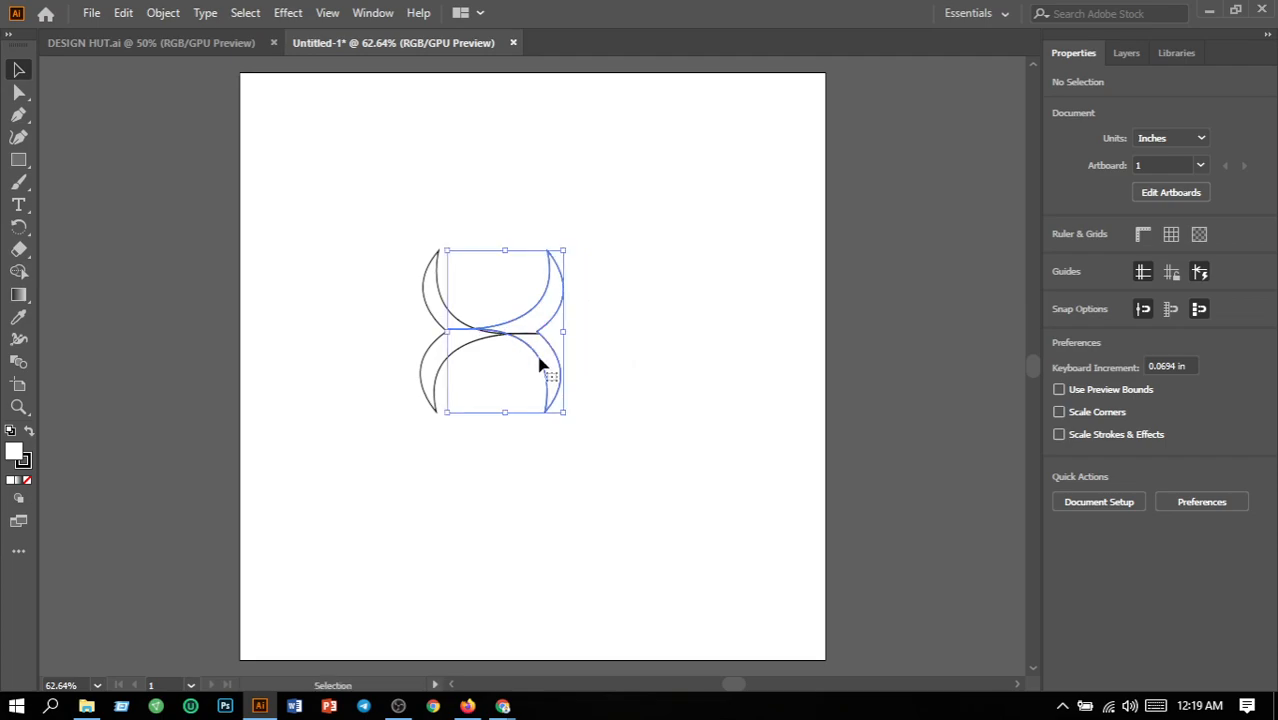
key(Down)
key(Down)
key(Down)
key(Down)
key(Down)
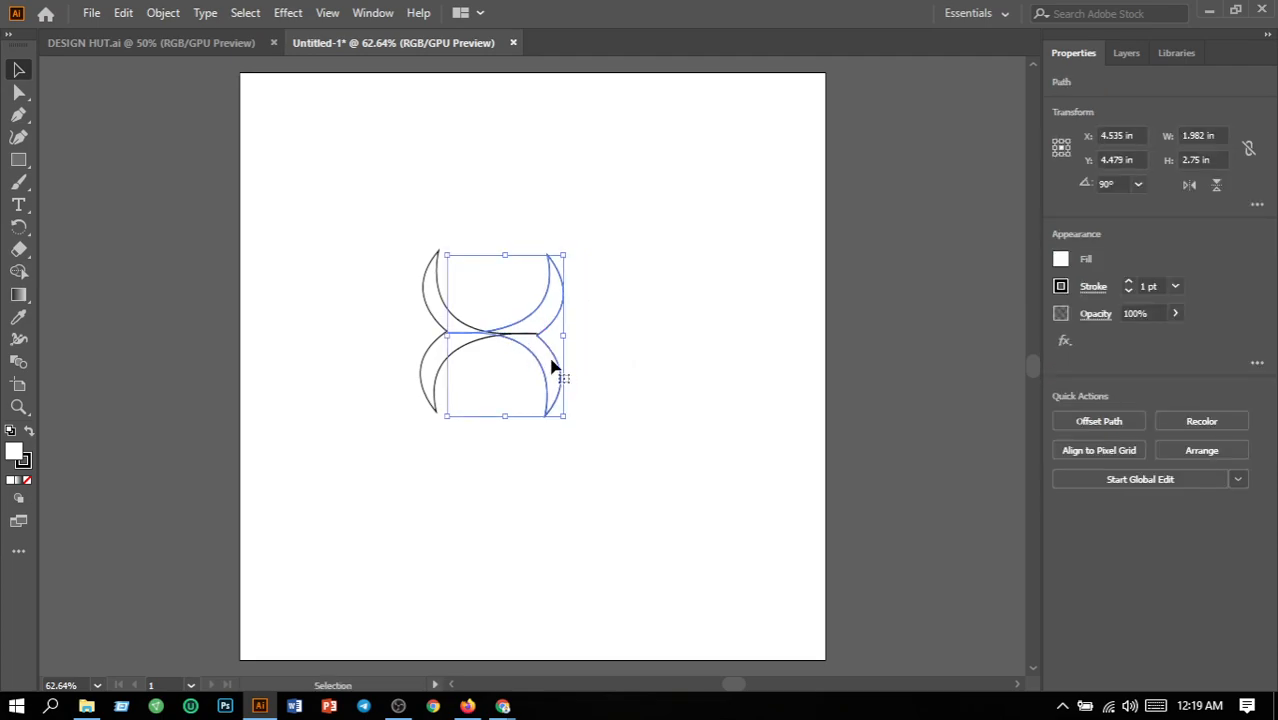
key(Up)
key(Up)
key(Up)
key(Up)
key(Up)
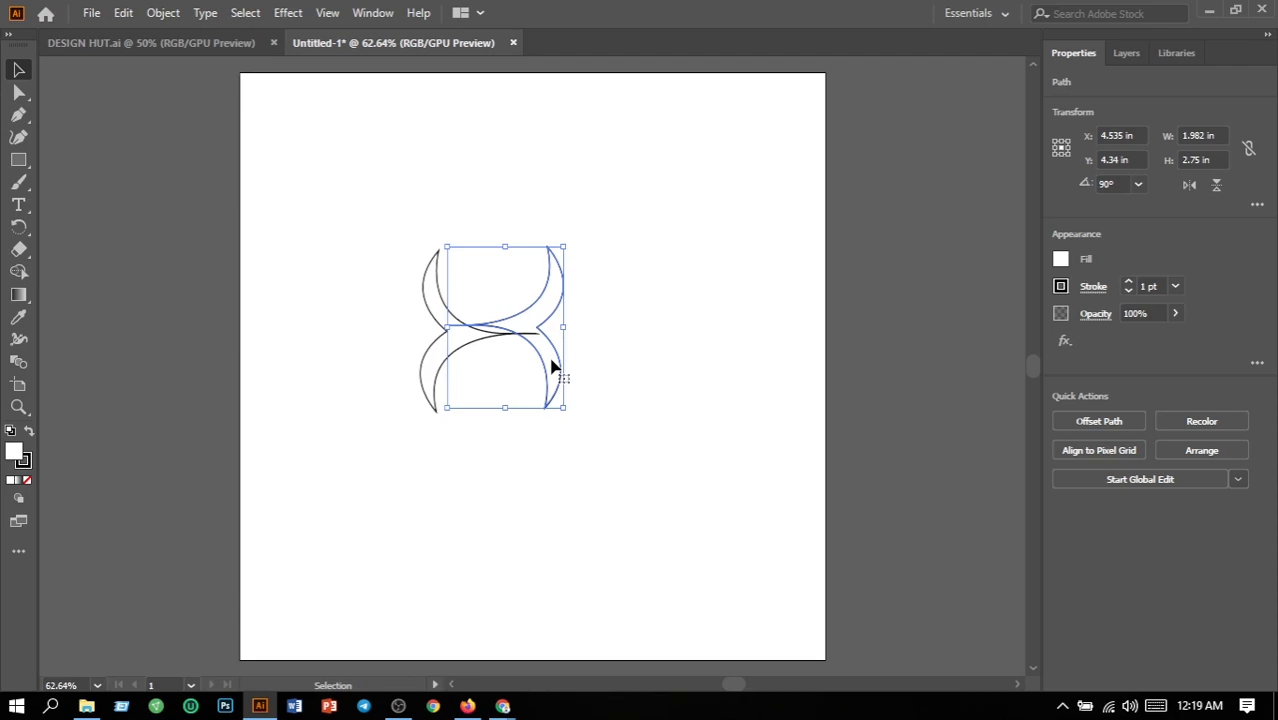
Move the right-hand shape back outward so its stem overlaps the left shape's stem along the middle.
click(587, 348)
drag(475, 325, 546, 337)
click(690, 373)
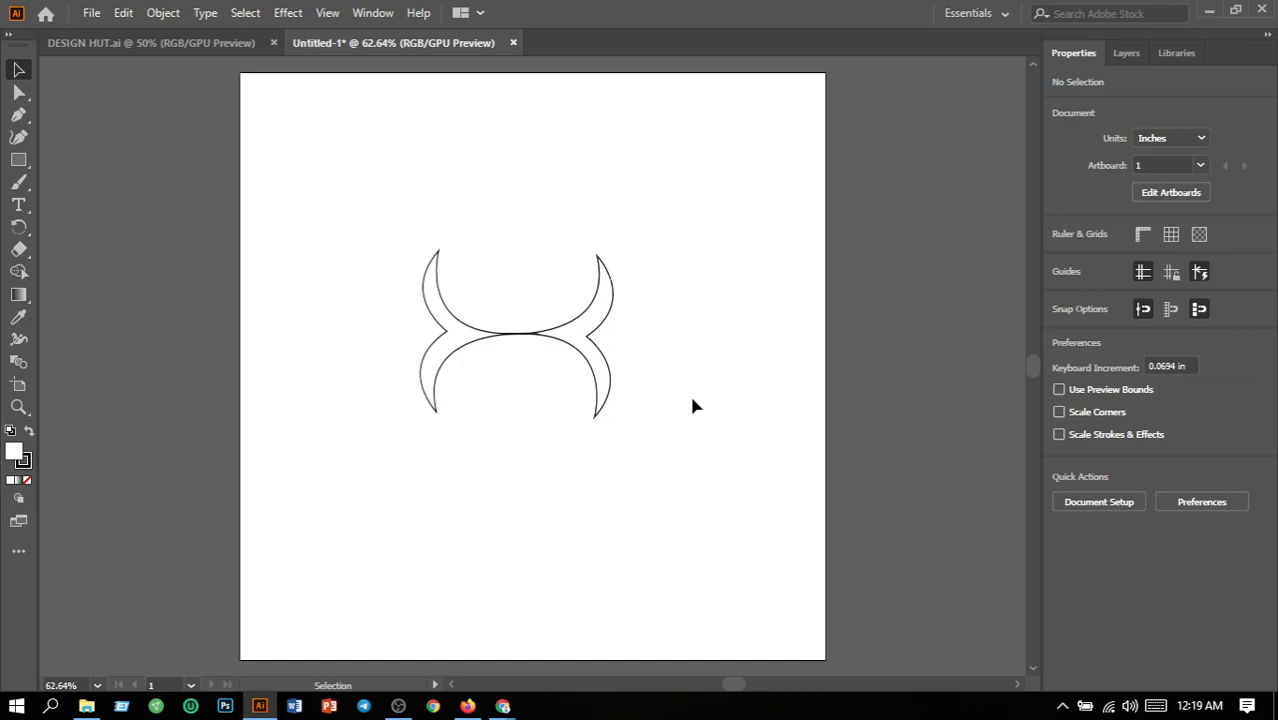
drag(363, 223, 688, 471)
click(688, 471)
click(24, 207)
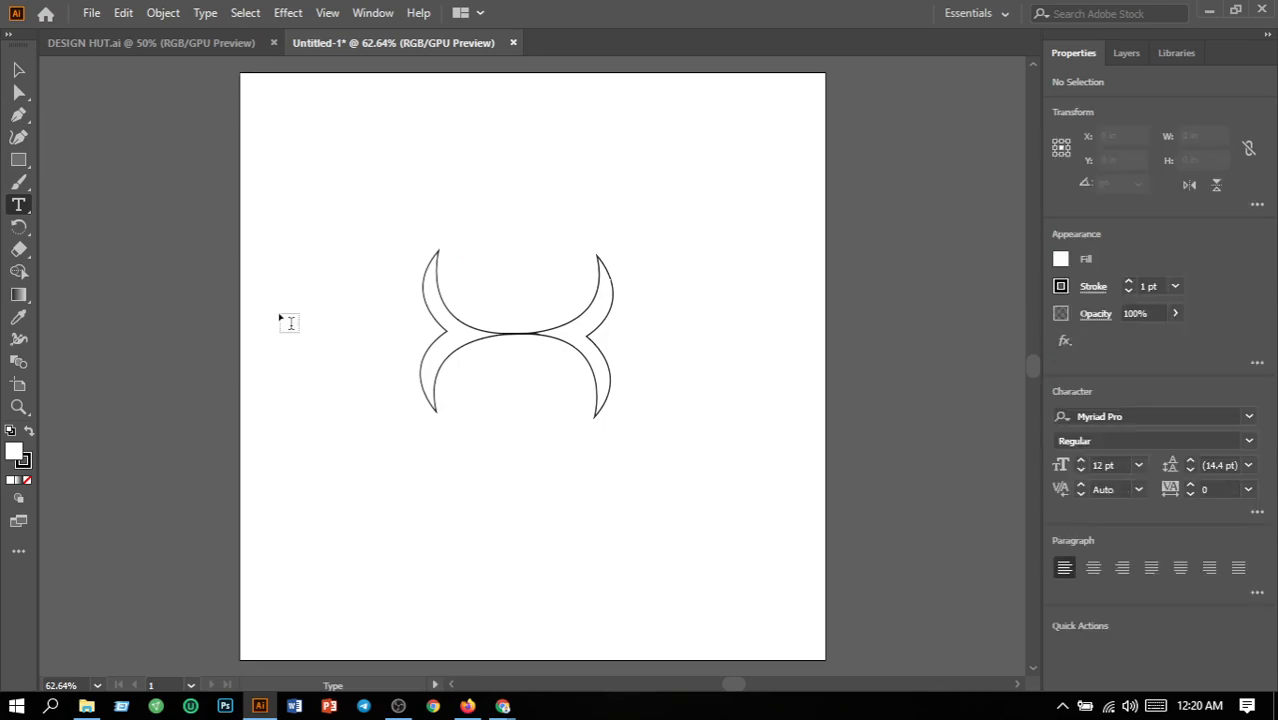
click(367, 232)
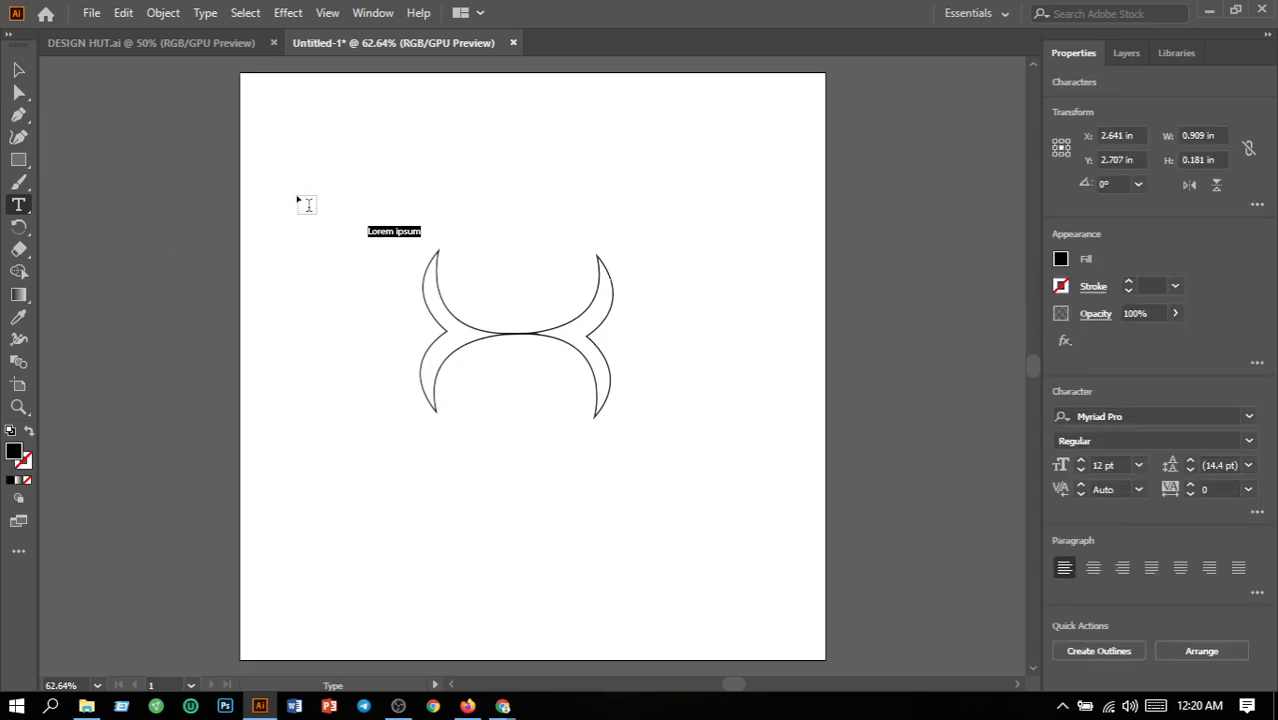
key(BackSpace)
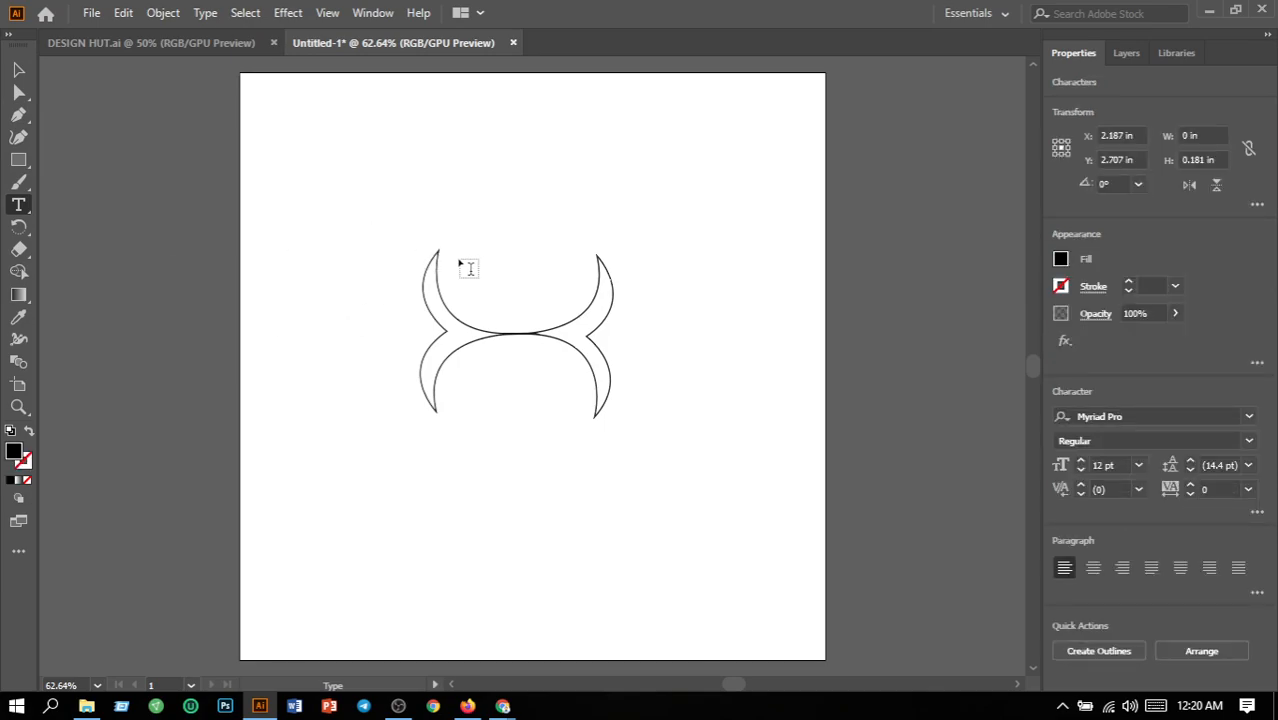
key(Escape)
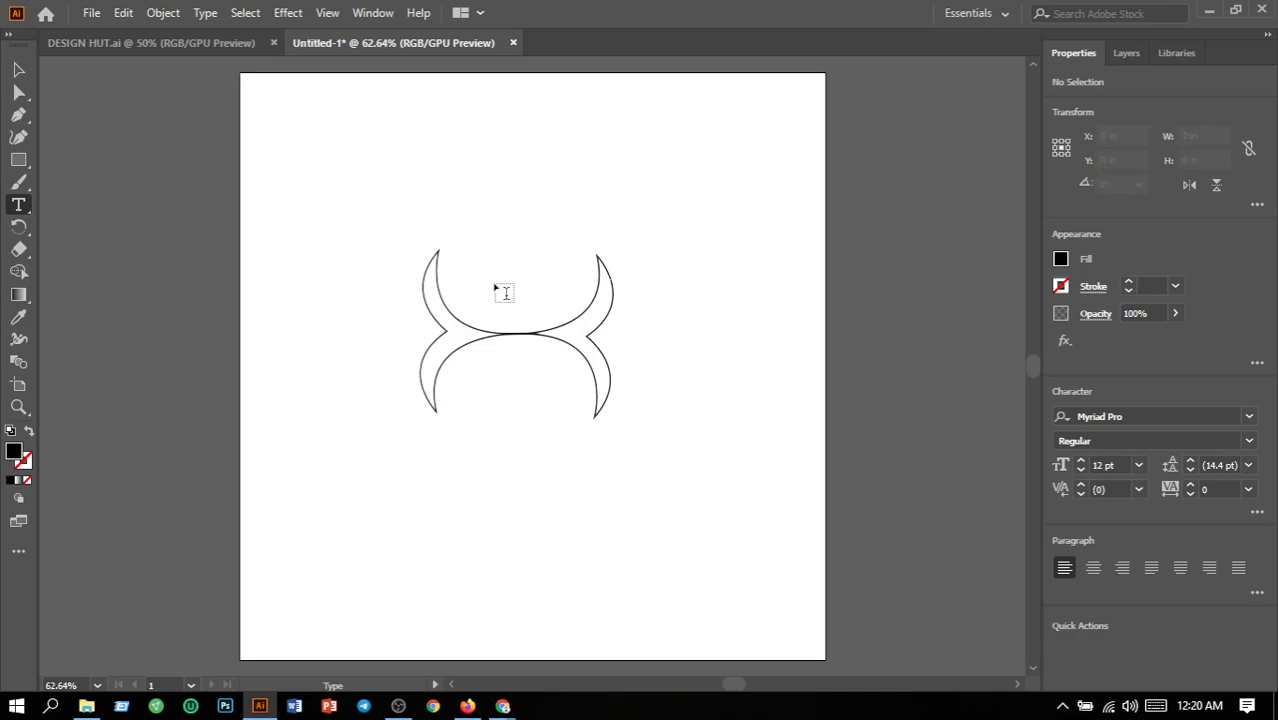
Add the text HAMMER between the ornament's upper arms and the text WORLD between its lower arms.
click(487, 281)
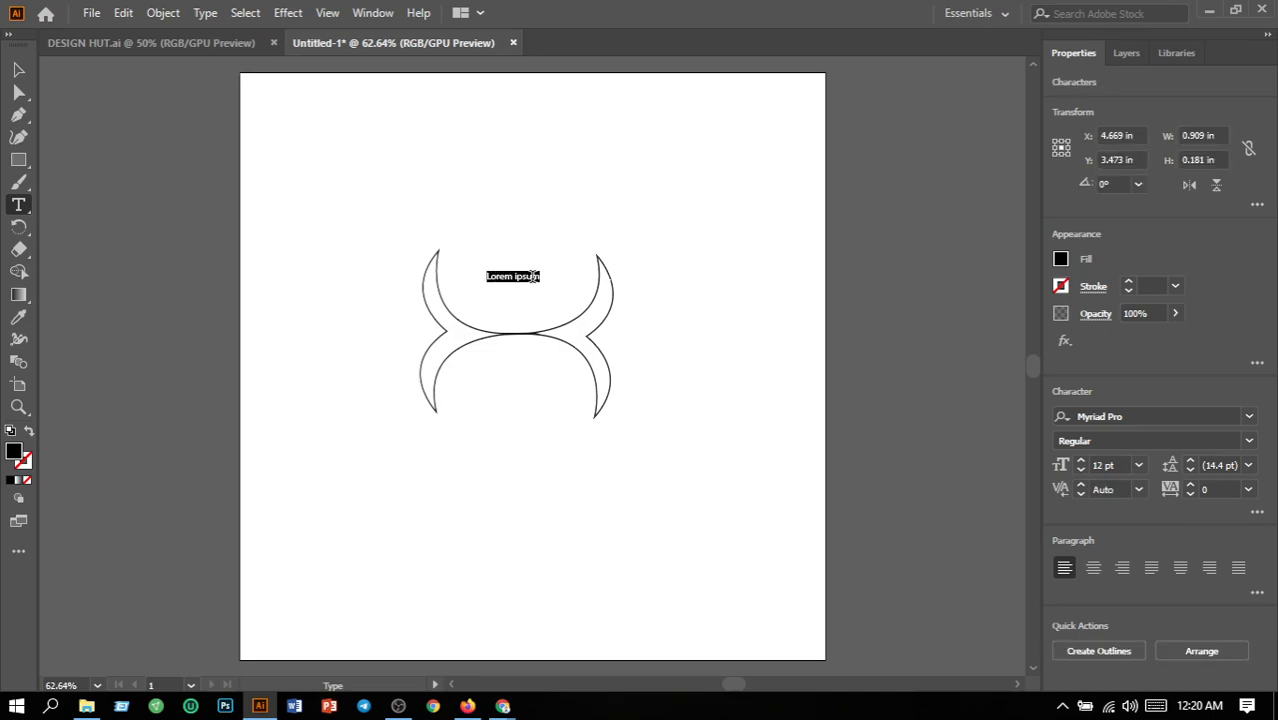
text(HAMMER)
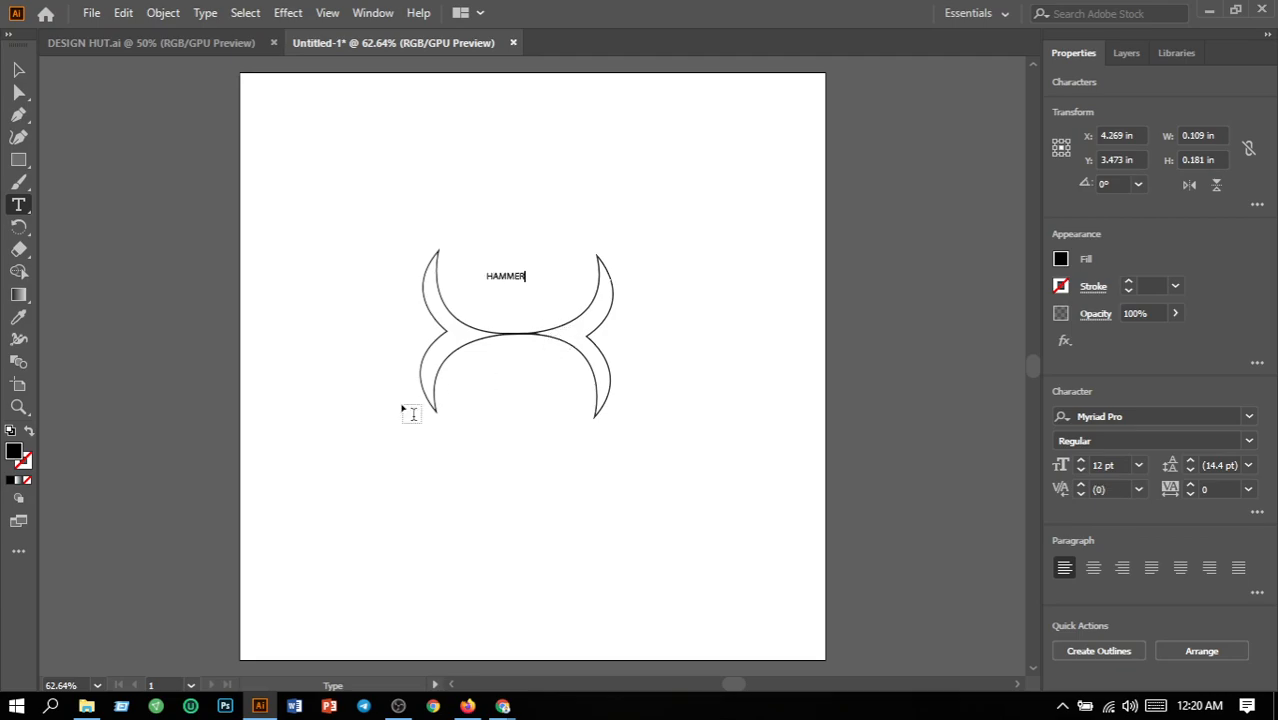
click(503, 403)
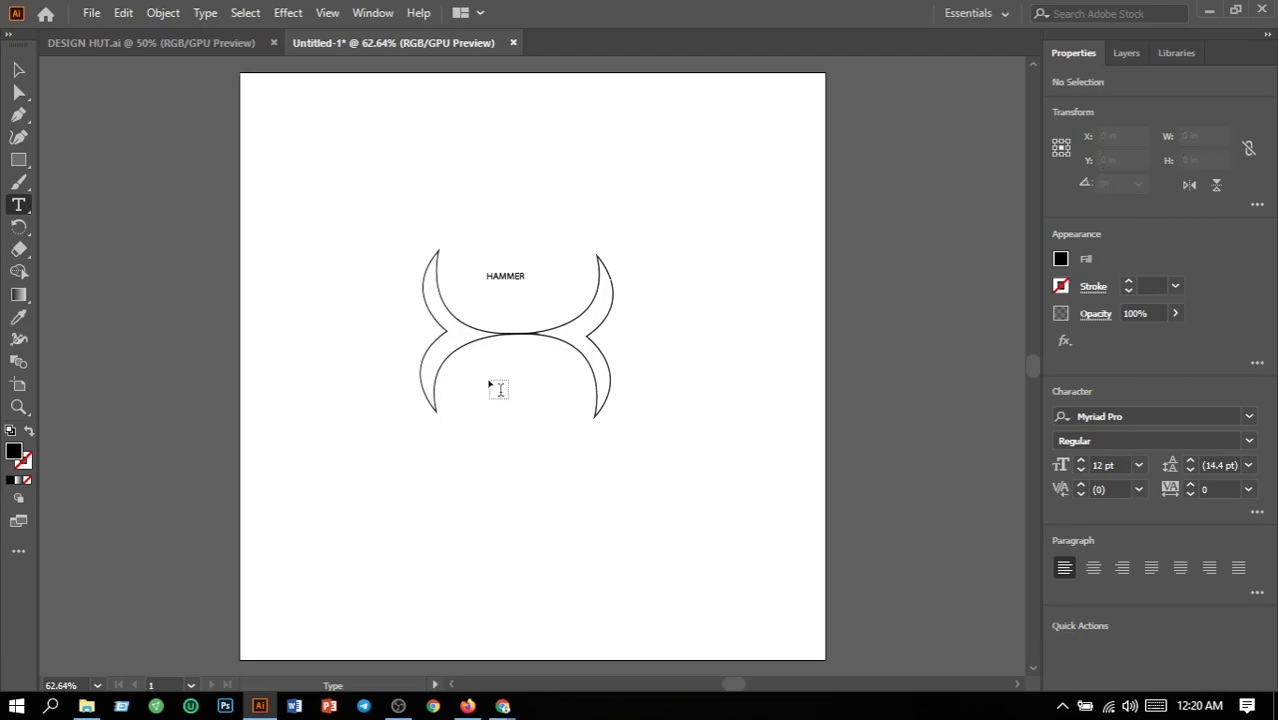
click(486, 380)
text(WORLD)
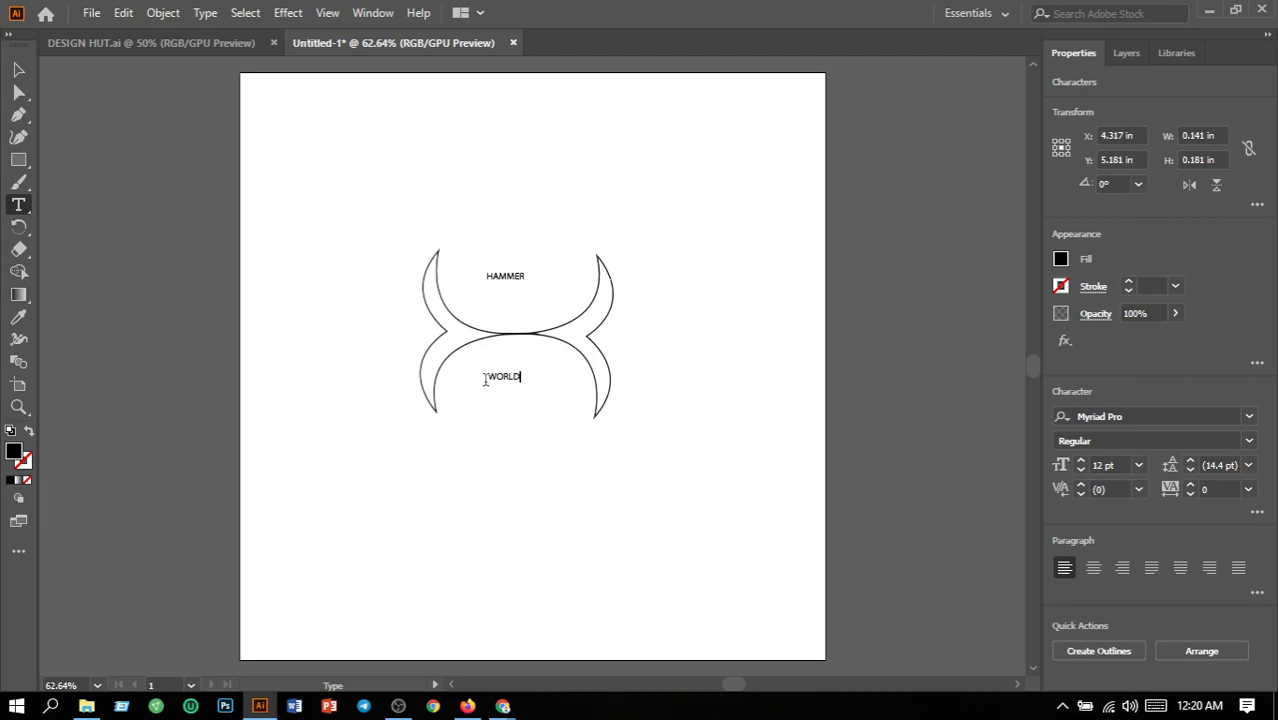
Set the word HAMMER to 36 pt and centre it between the ornament's upper arms.
click(18, 70)
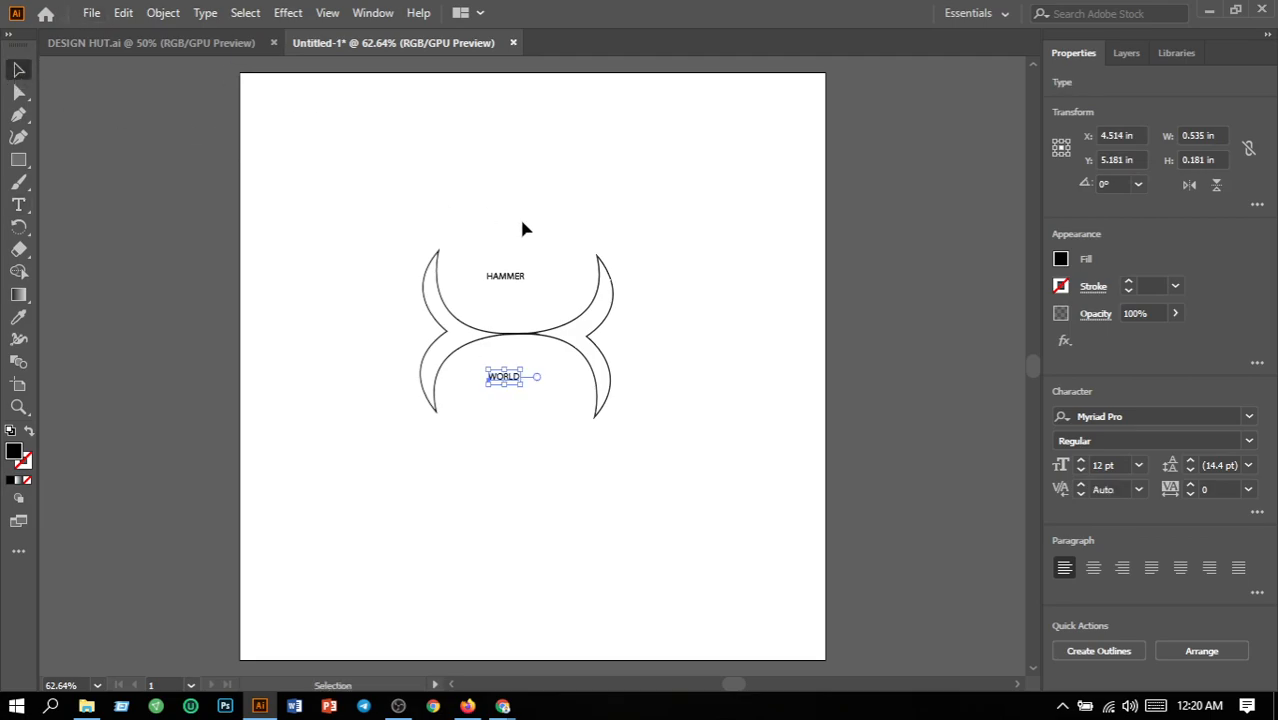
click(518, 279)
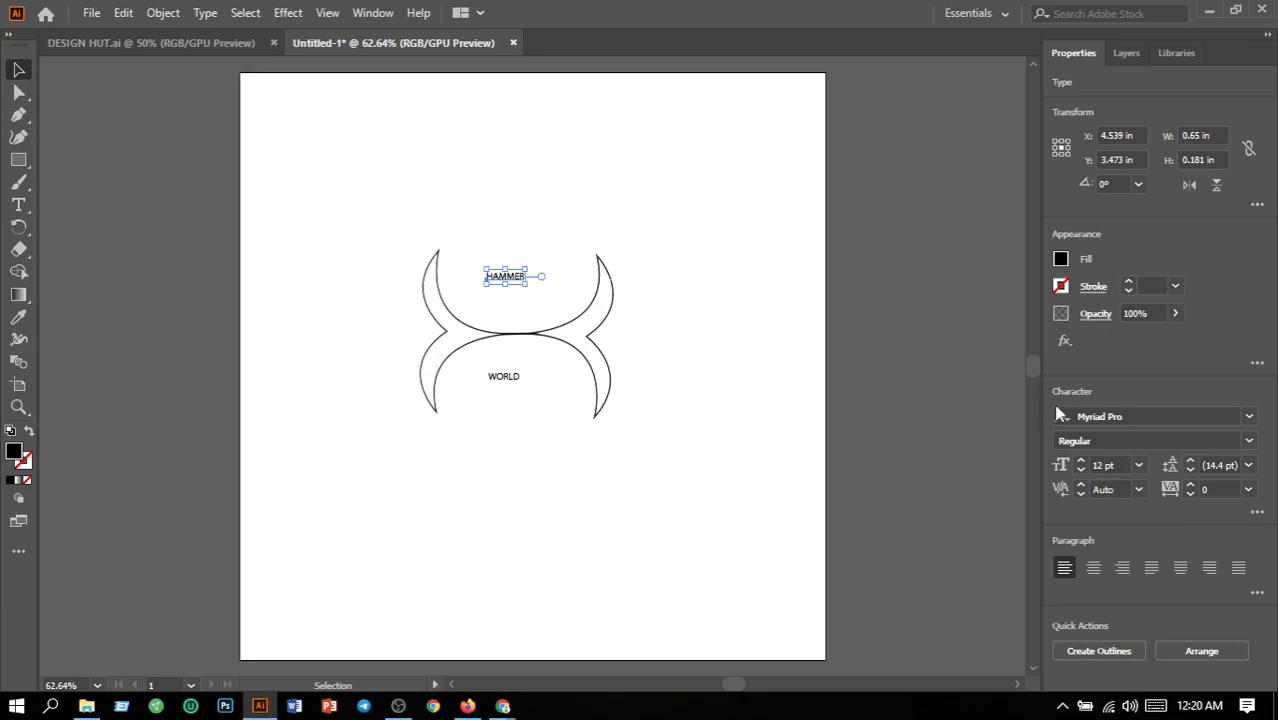
click(1138, 465)
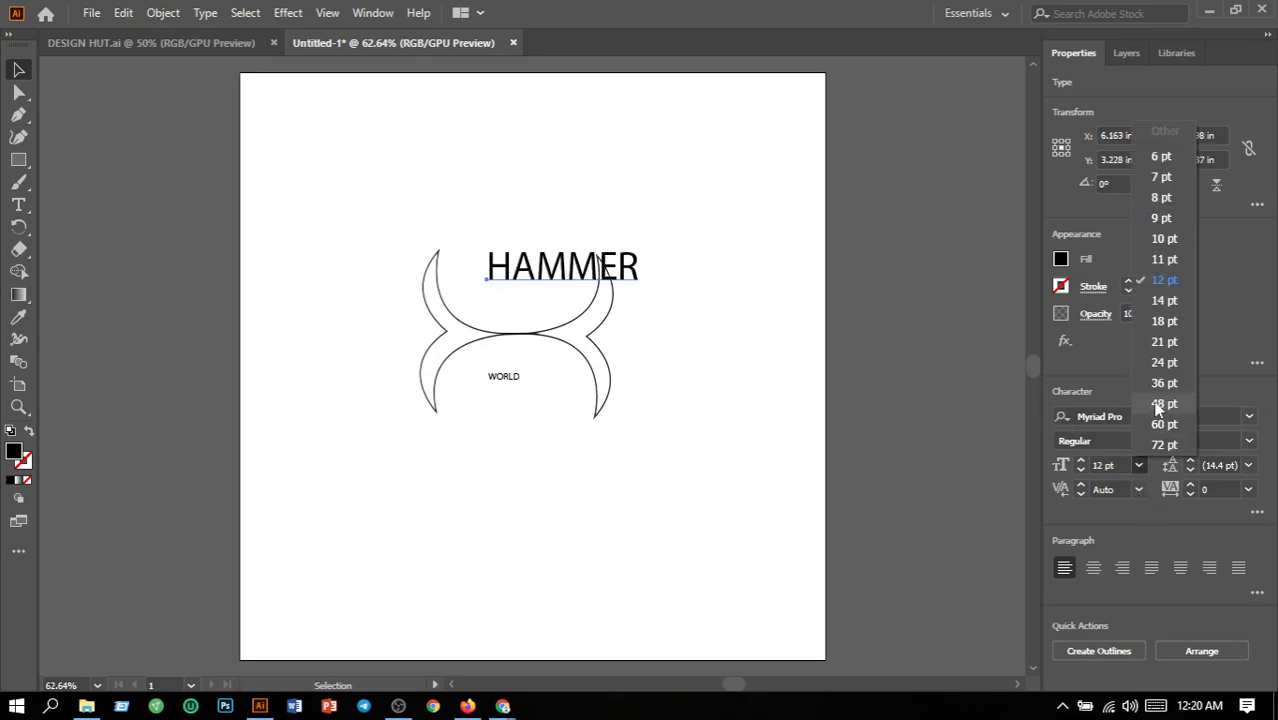
click(1157, 396)
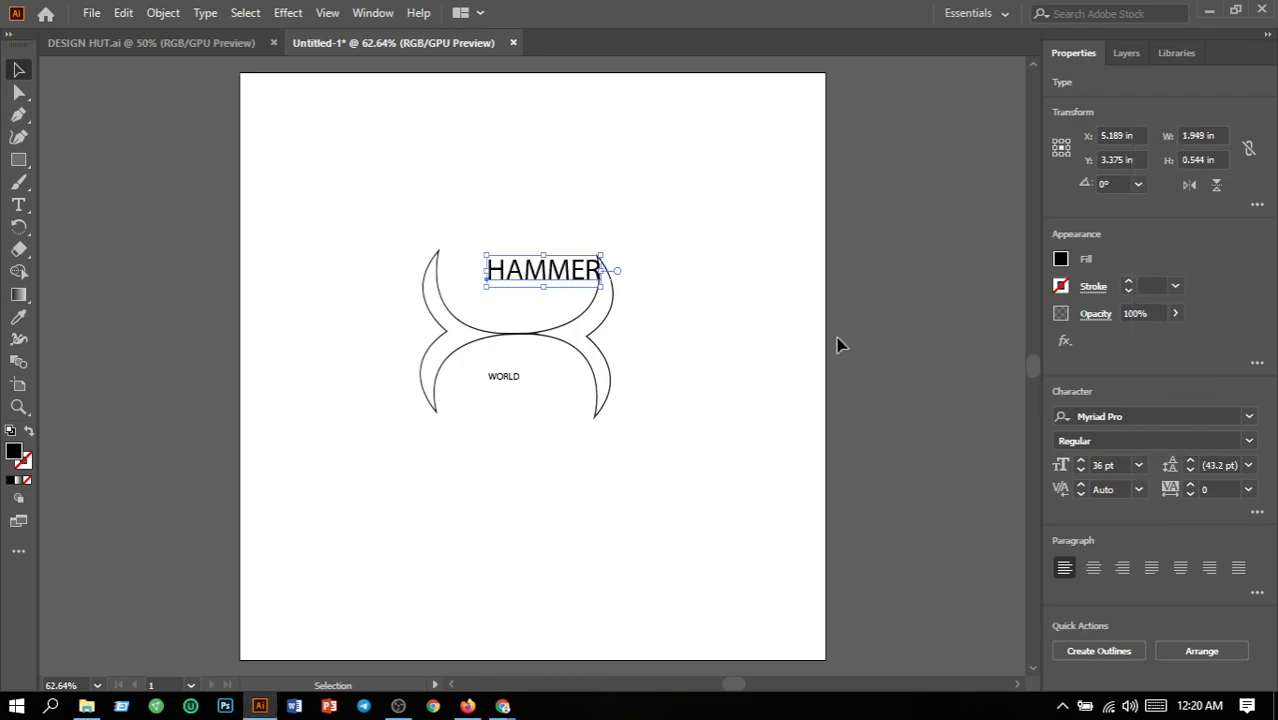
click(712, 311)
drag(542, 280, 517, 300)
Set the word WORLD to 36 pt and centre it between the ornament's lower arms.
click(515, 383)
click(1138, 465)
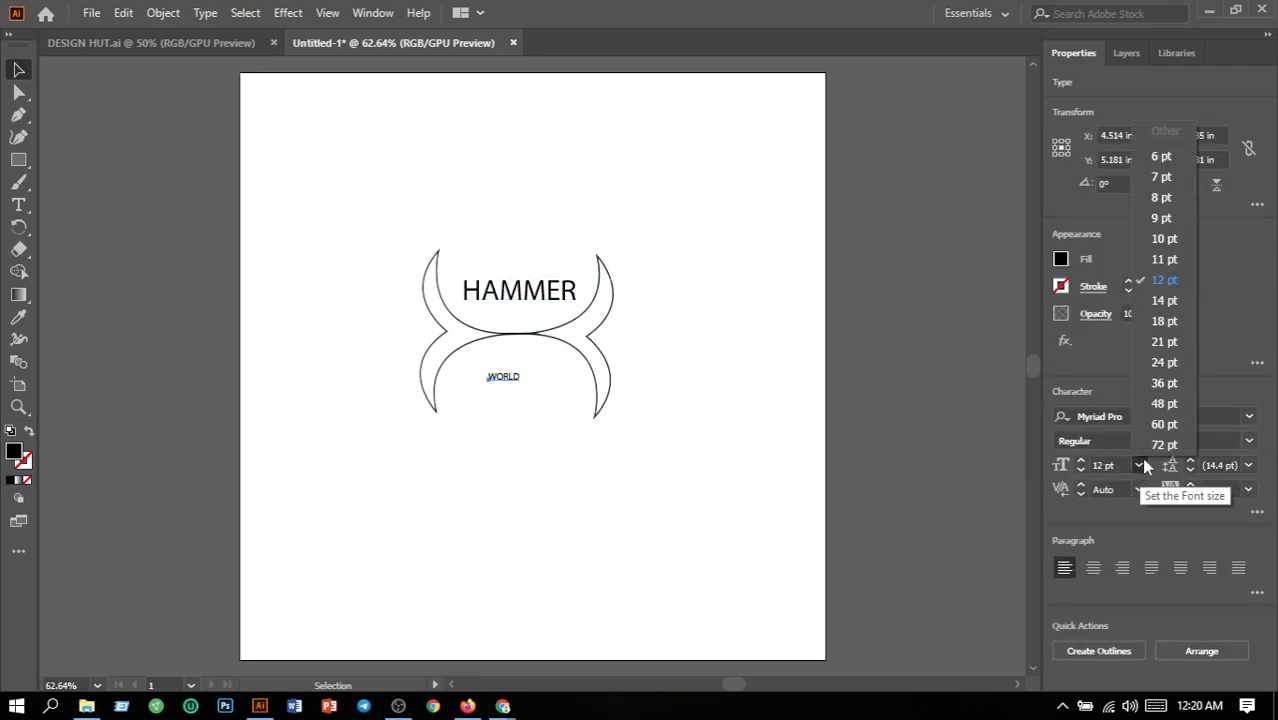
click(1163, 383)
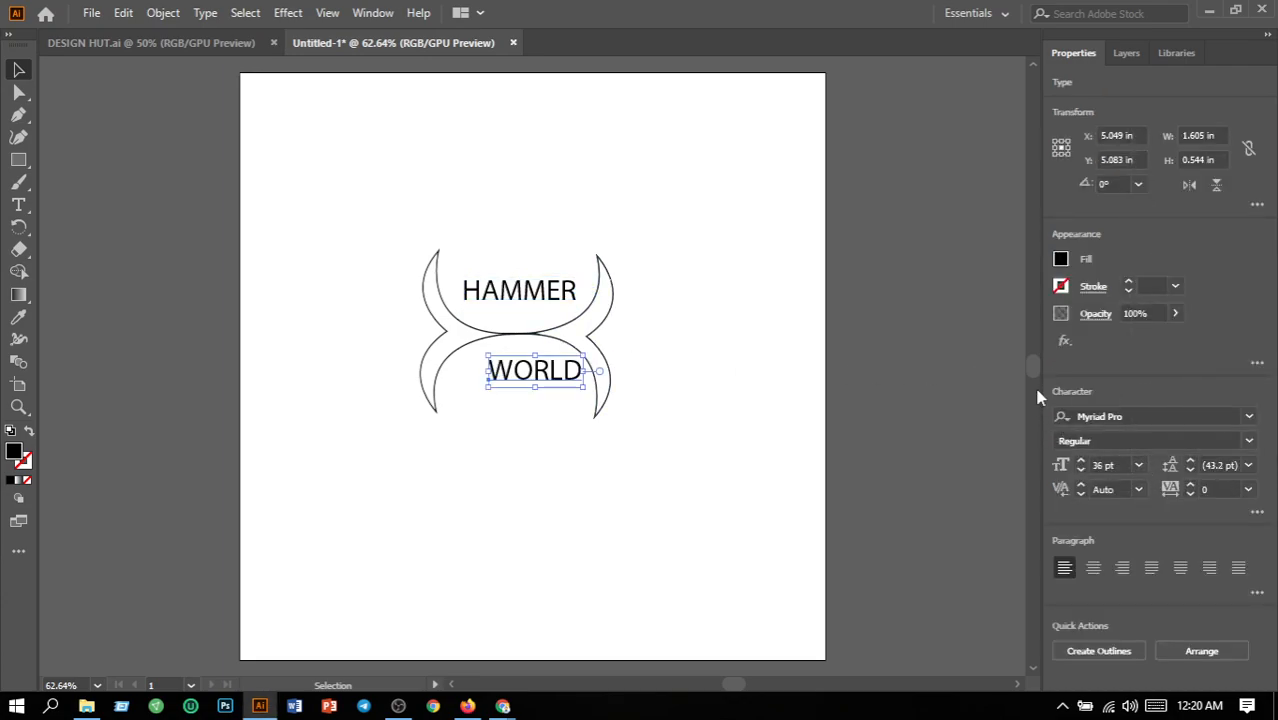
drag(551, 377, 520, 374)
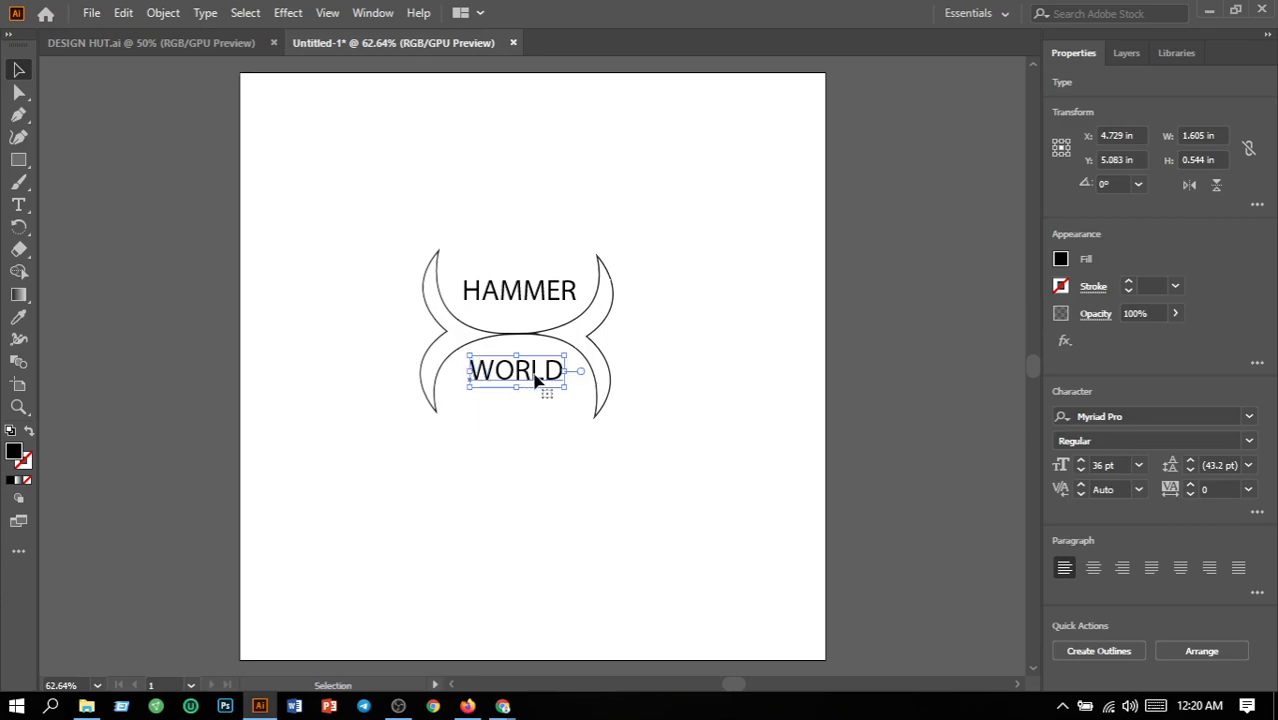
click(666, 368)
Fill both words, HAMMER and WORLD, with bright red FC0303.
click(512, 295)
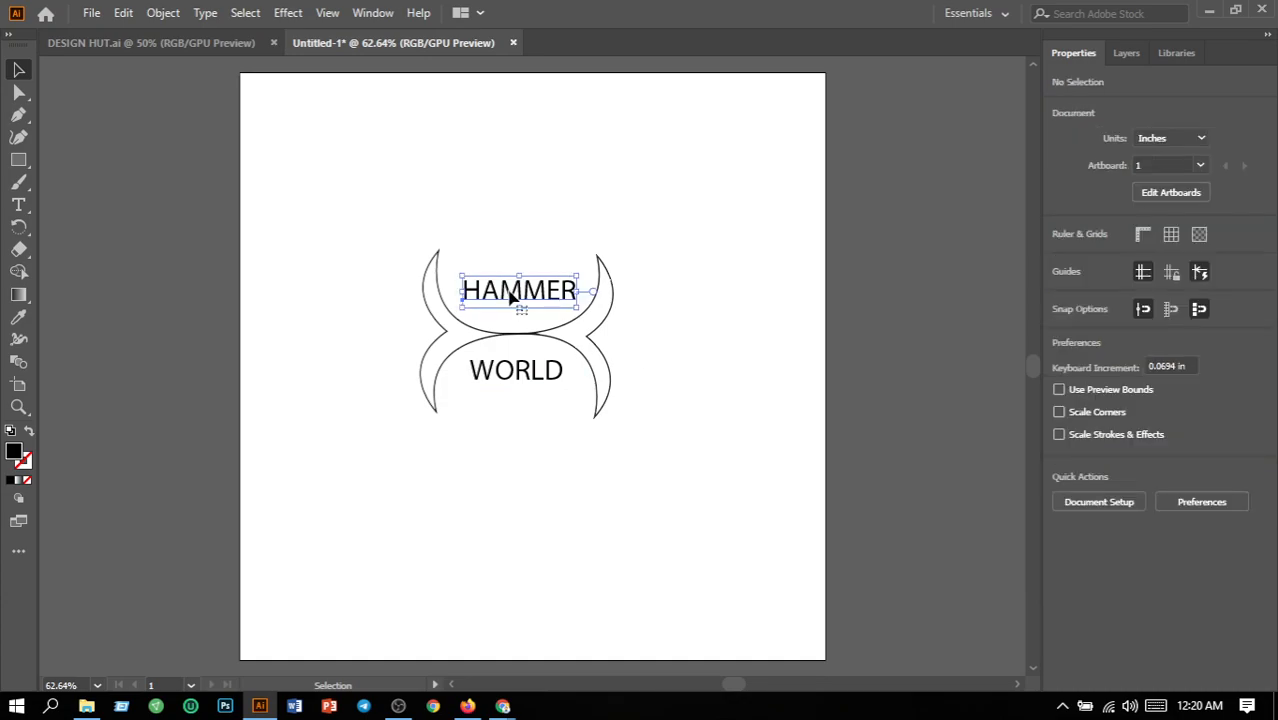
shift+click(527, 377)
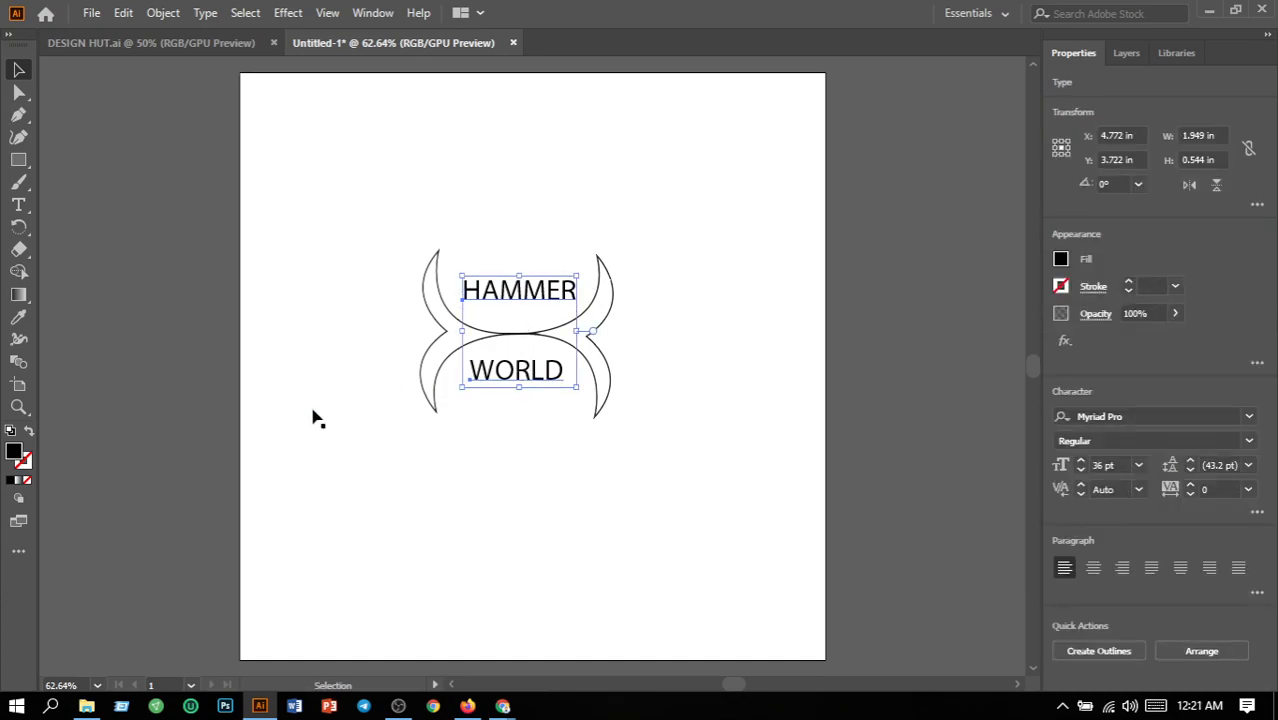
double_click(15, 456)
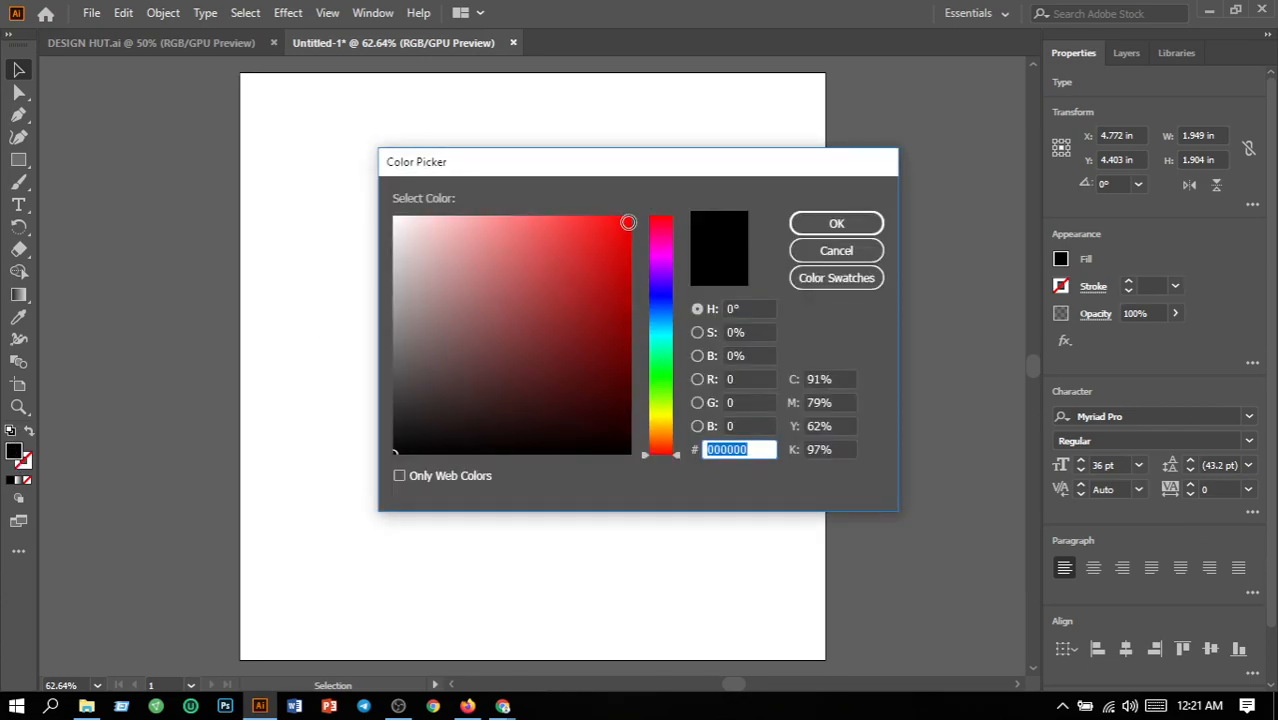
click(627, 219)
click(805, 223)
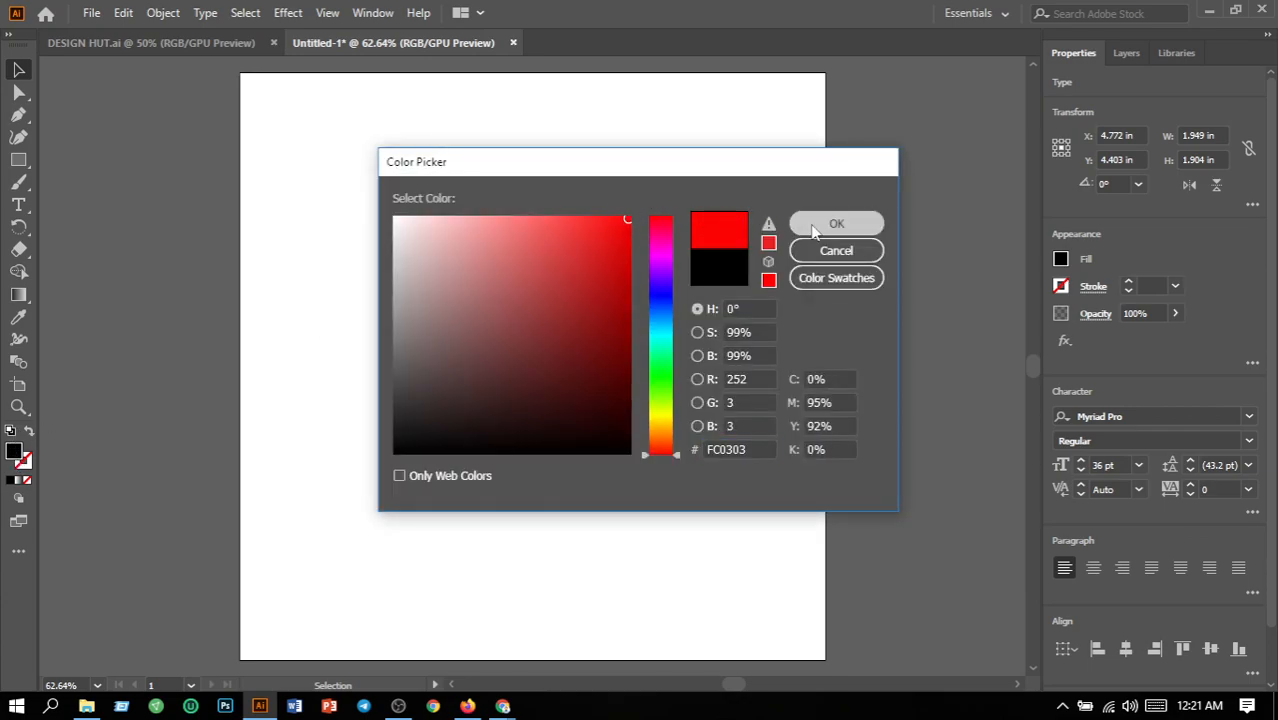
Fill both sprout shapes of the ornament with near-black 020202.
click(449, 318)
click(597, 337)
shift+click(583, 336)
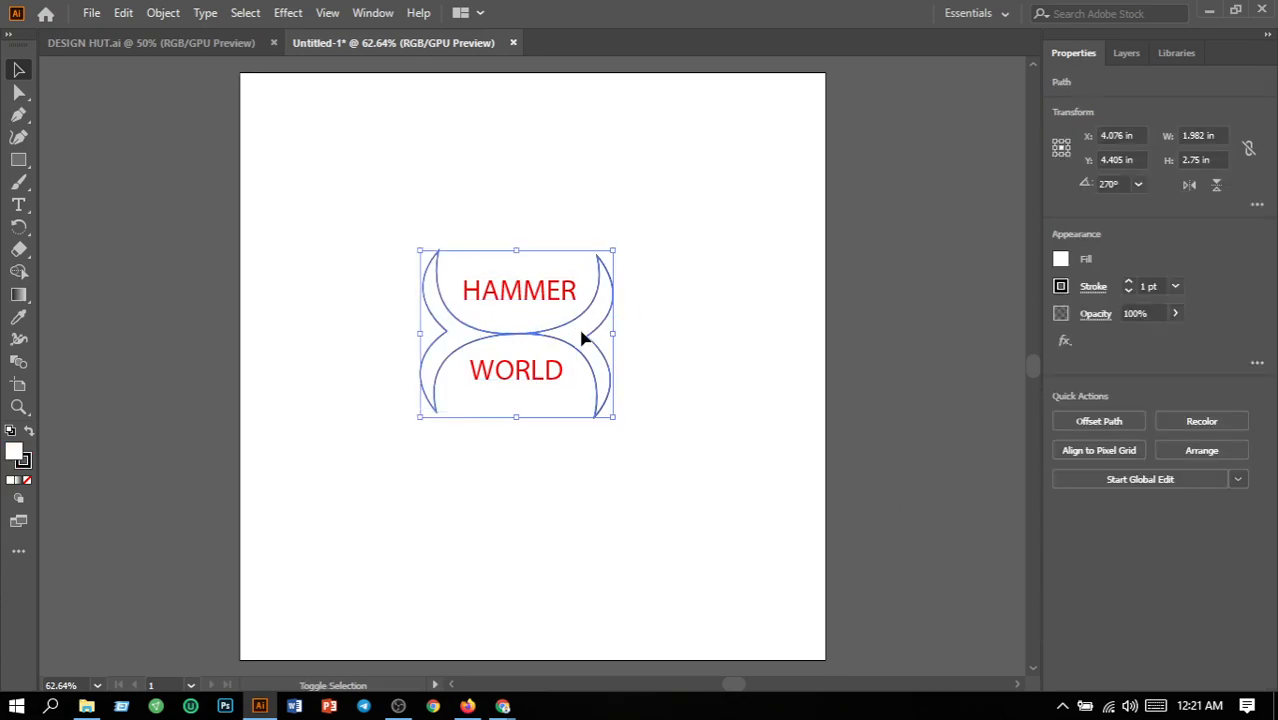
double_click(14, 454)
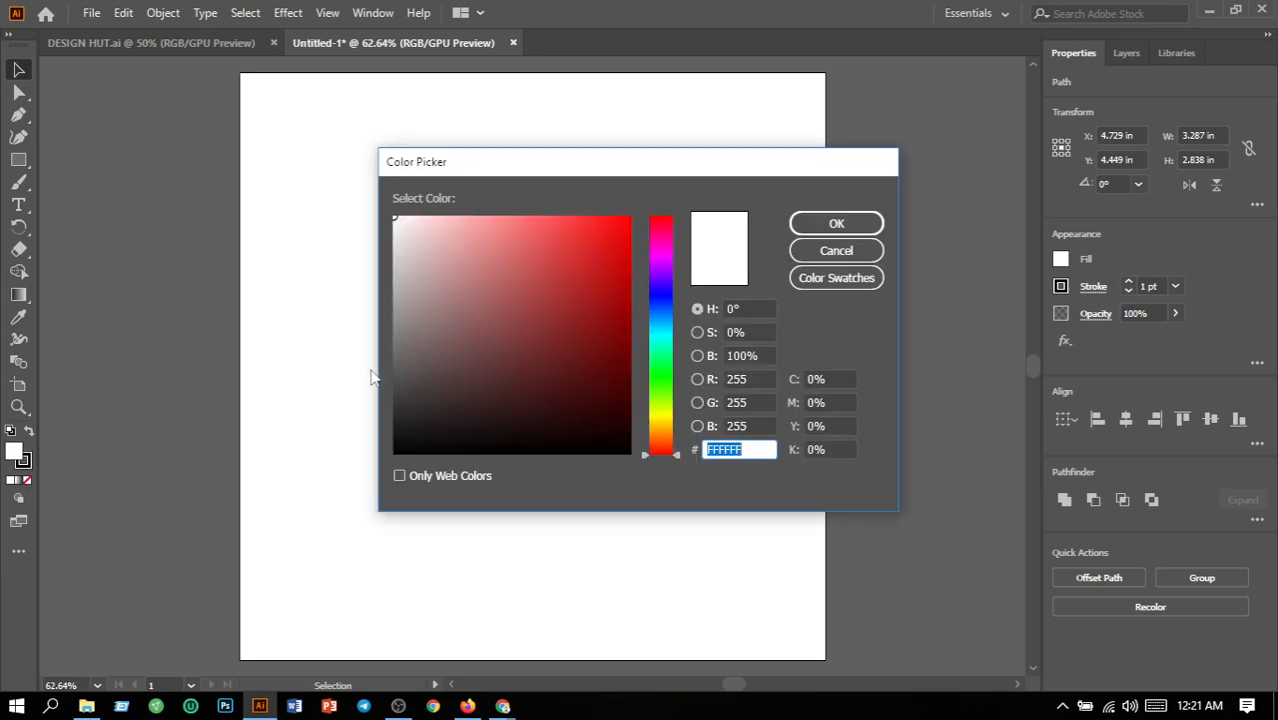
click(396, 450)
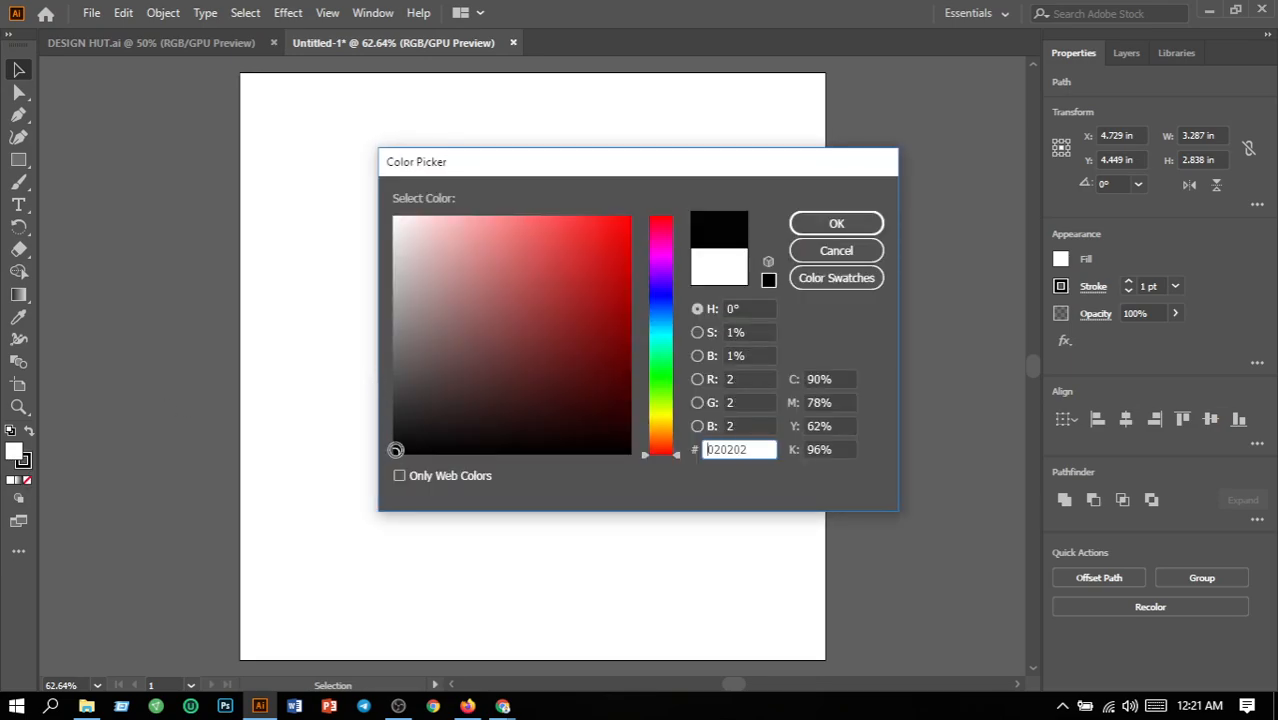
click(825, 224)
click(676, 405)
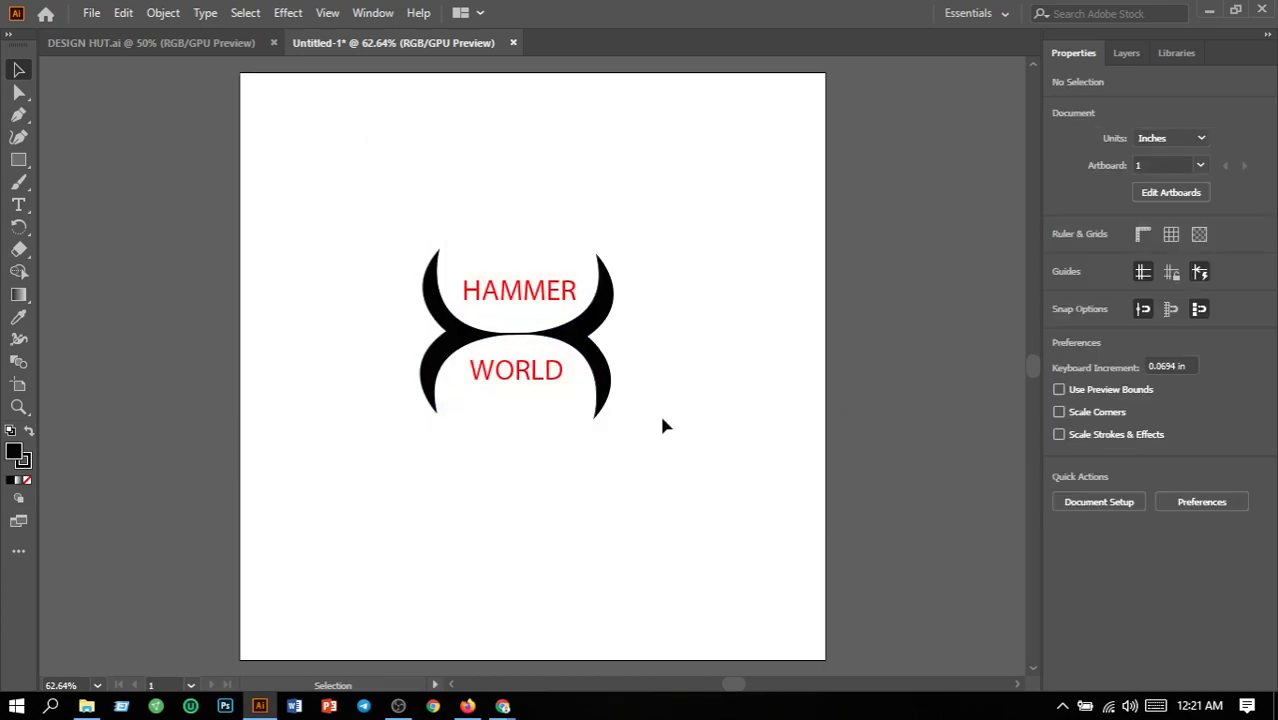
Move the ornament and both words together slightly up and right so they are centred horizontally on the artboard.
drag(311, 210, 698, 510)
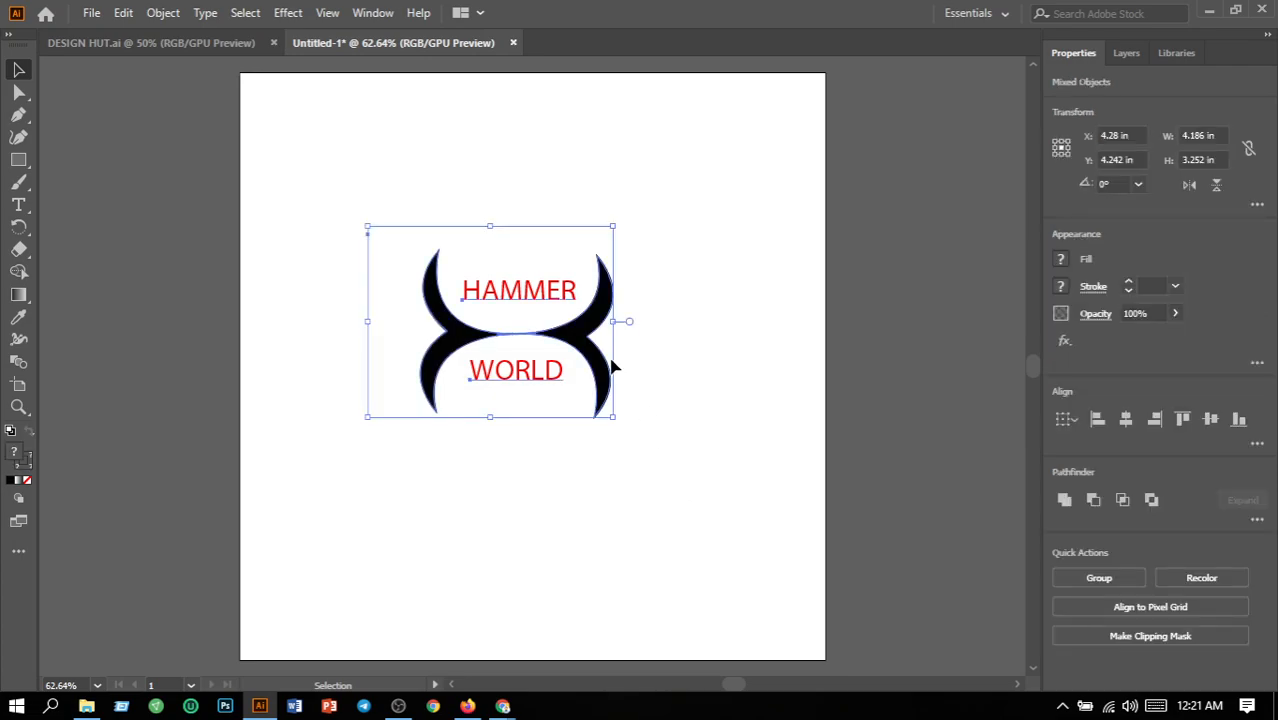
drag(575, 345, 596, 330)
click(724, 345)
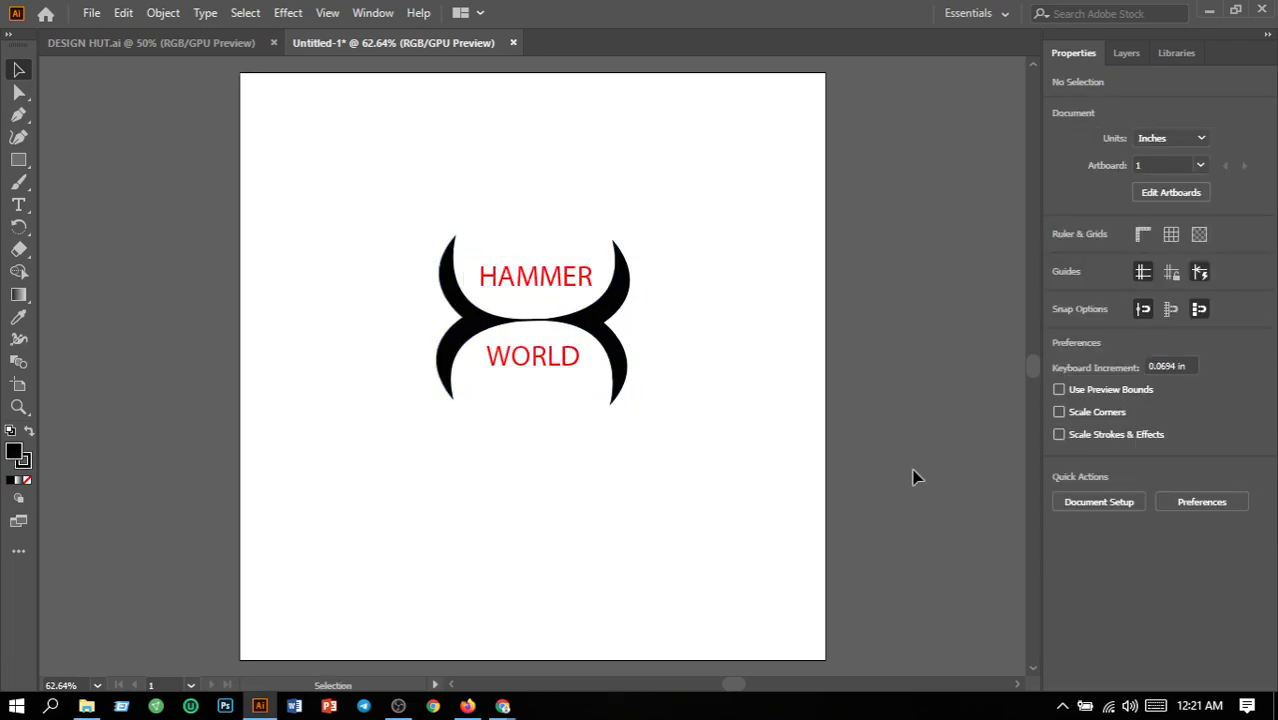
Change the word HAMMER to the Cooper Black font and recentre it between the upper arms.
click(526, 288)
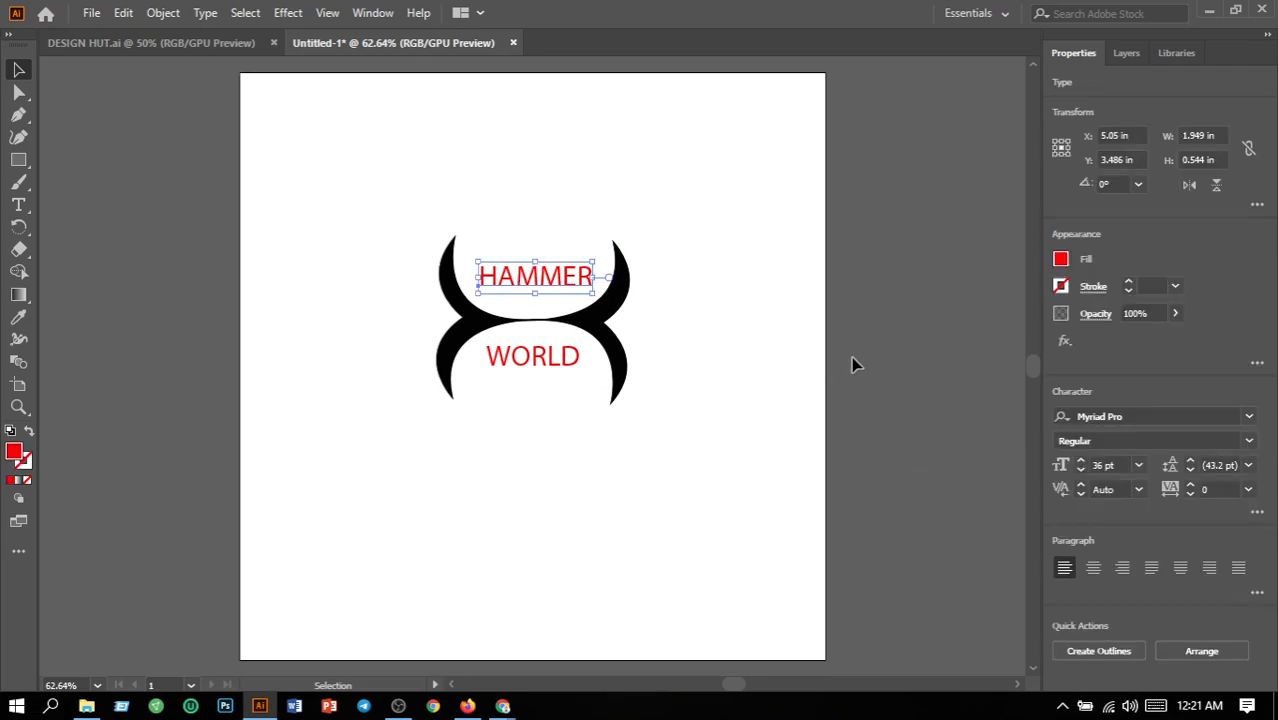
click(1248, 418)
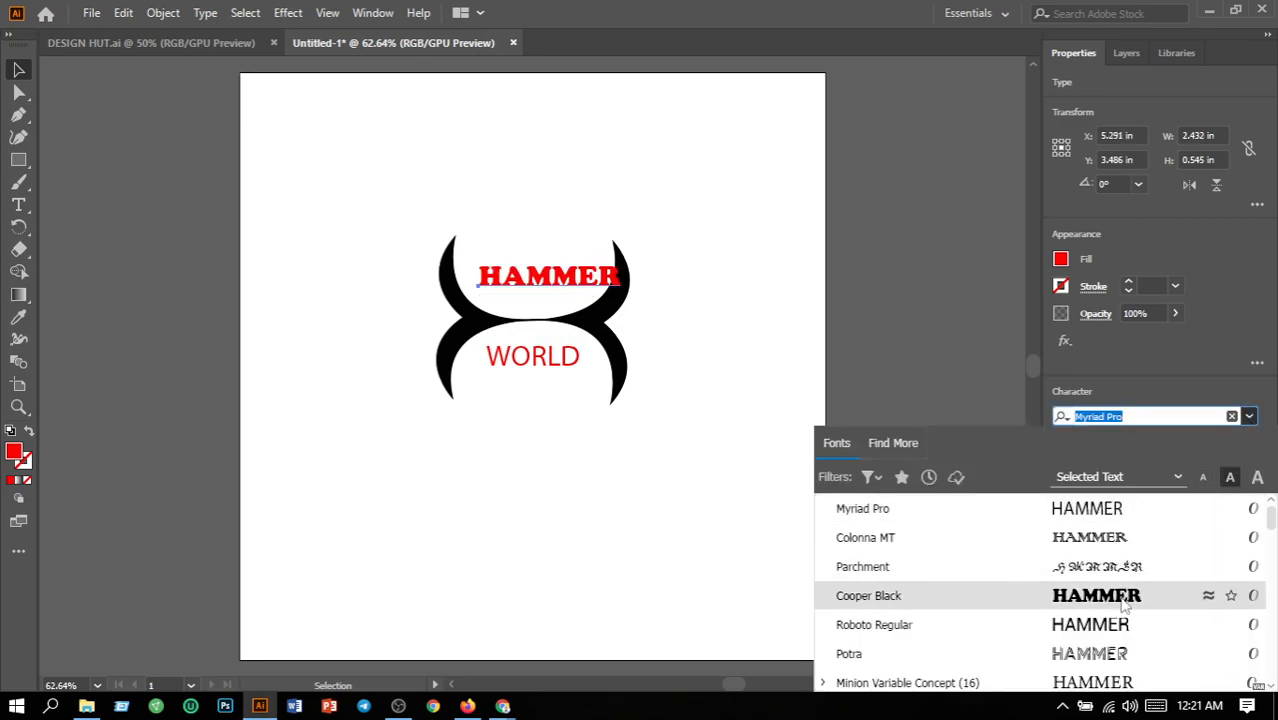
click(1122, 598)
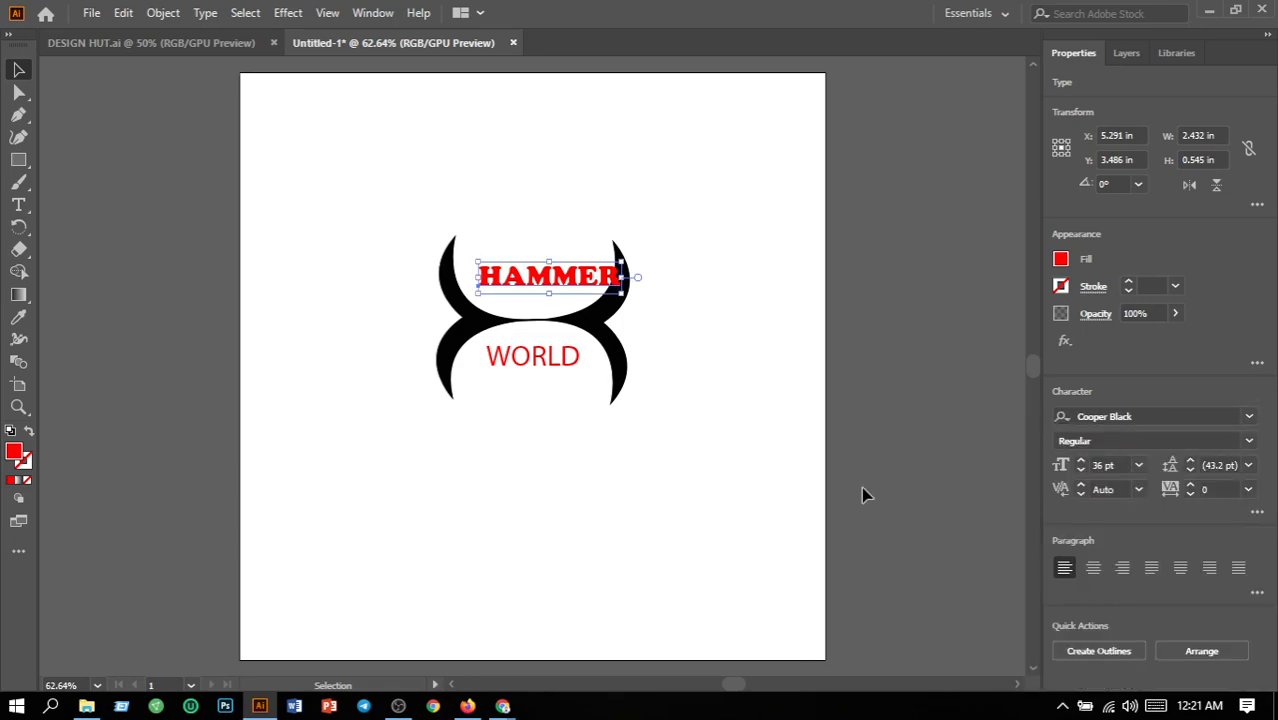
mouse_move(549, 281)
mouse_down()
mouse_move(525, 281)
mouse_move(536, 281)
mouse_up()
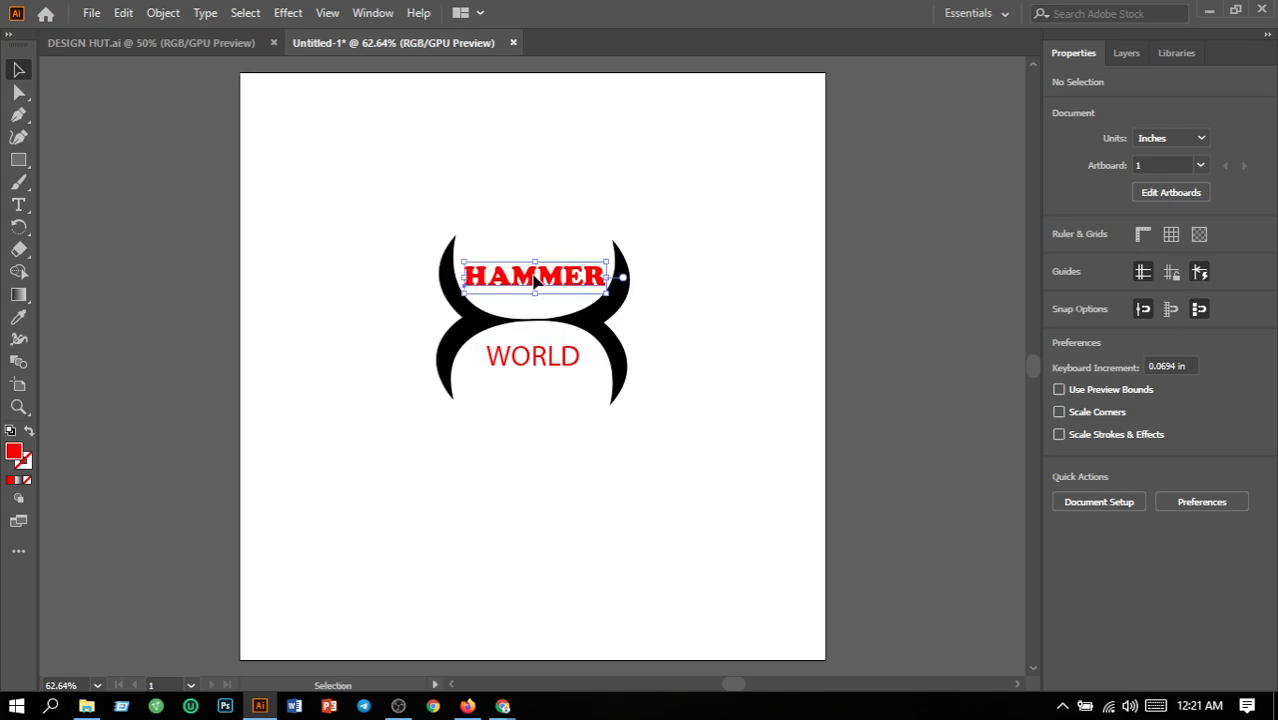
click(726, 399)
Change the word WORLD to the Cooper Black font and nudge it left to centre it between the lower arms.
click(533, 360)
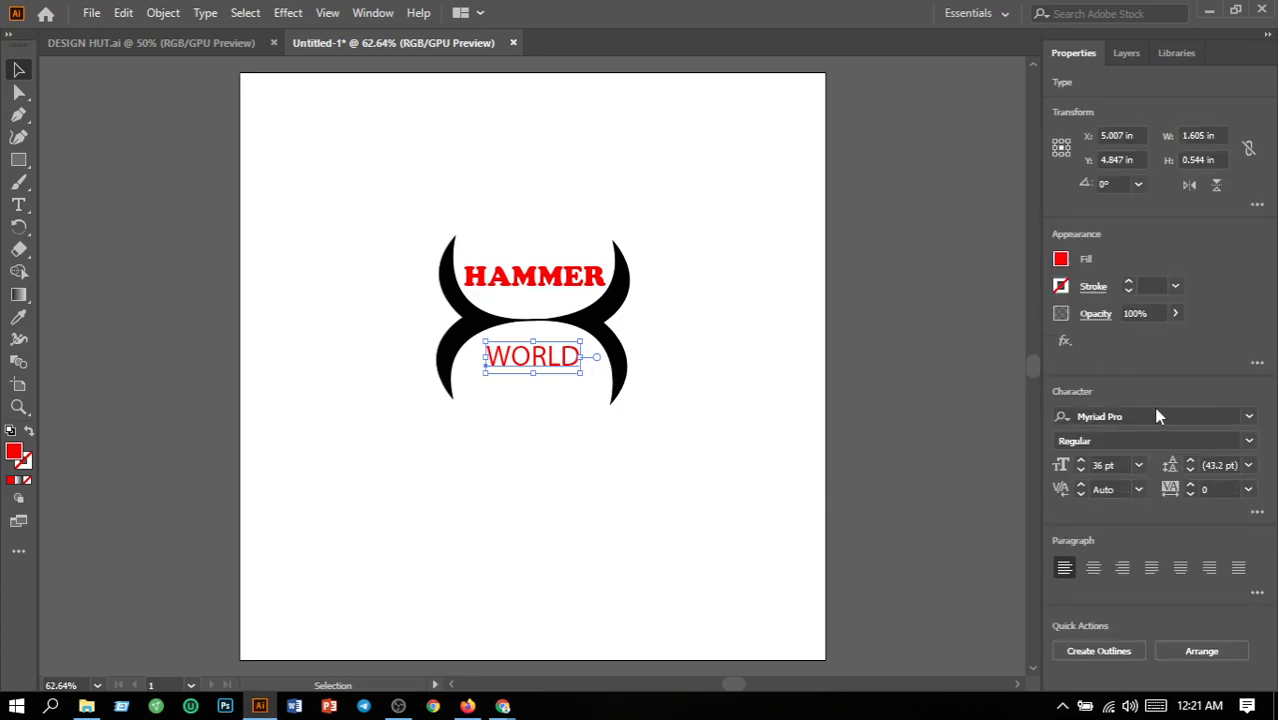
click(1249, 416)
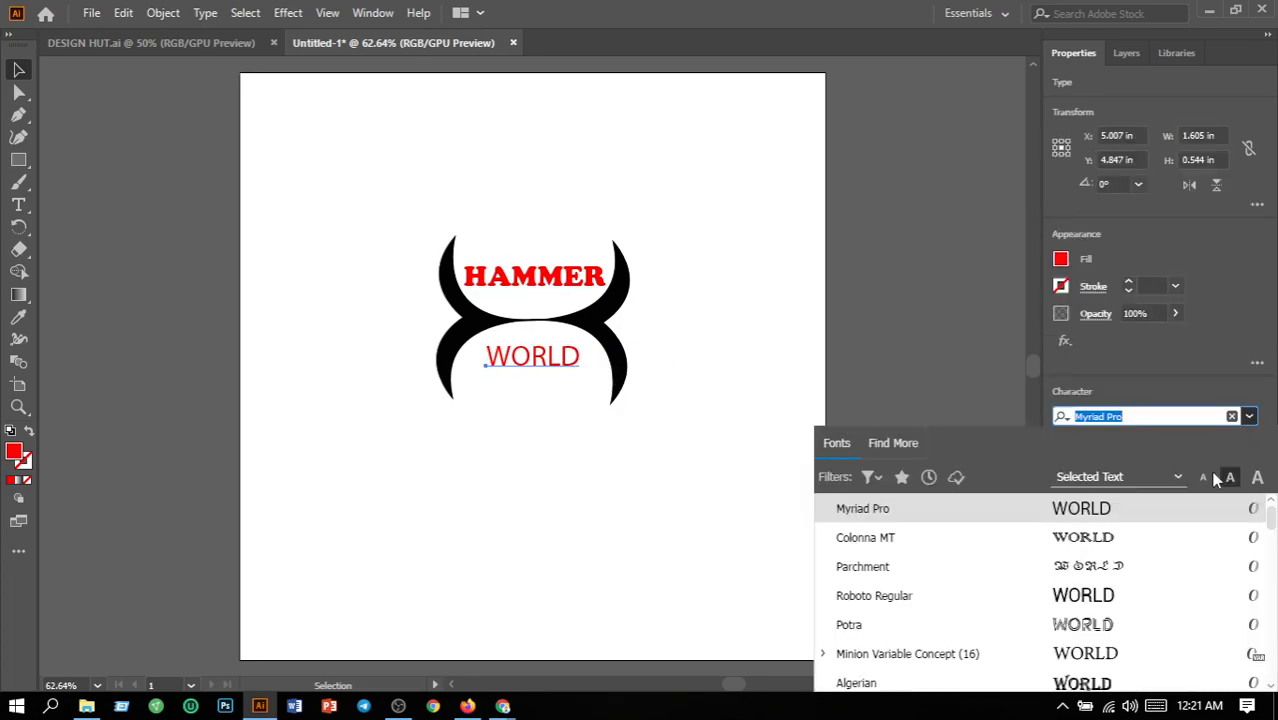
scroll(1091, 619, up, 1)
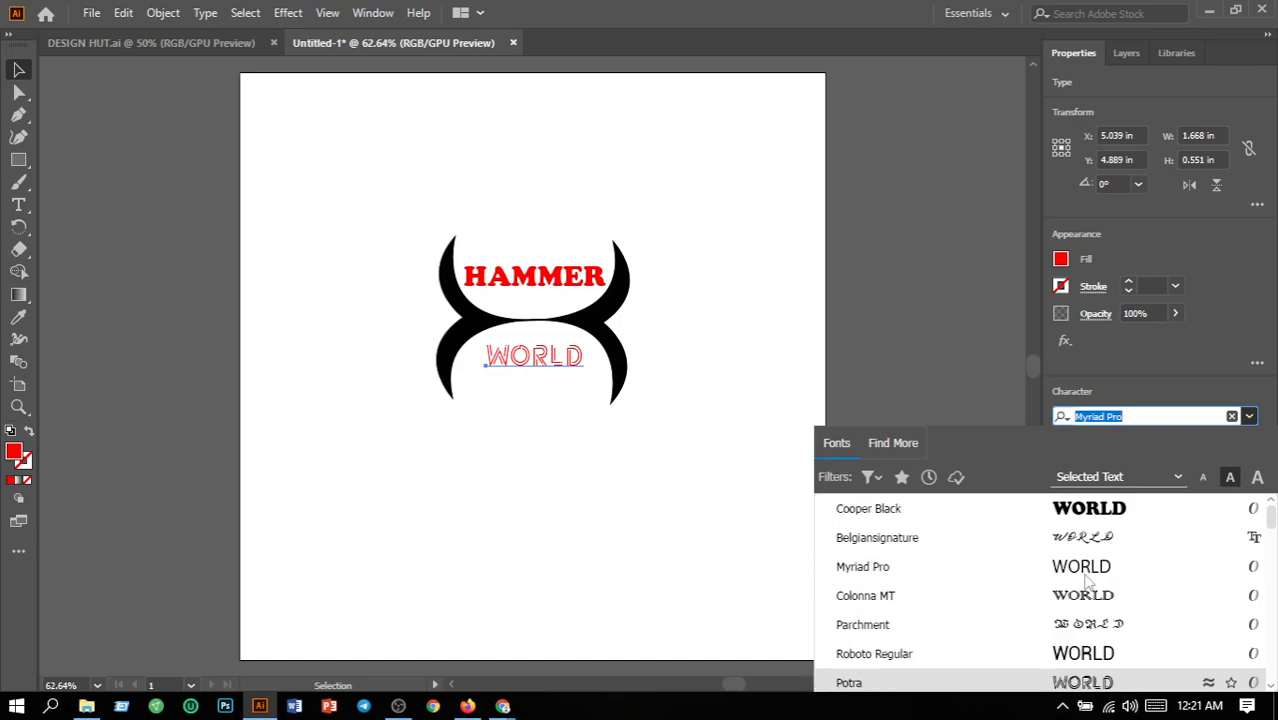
click(1085, 510)
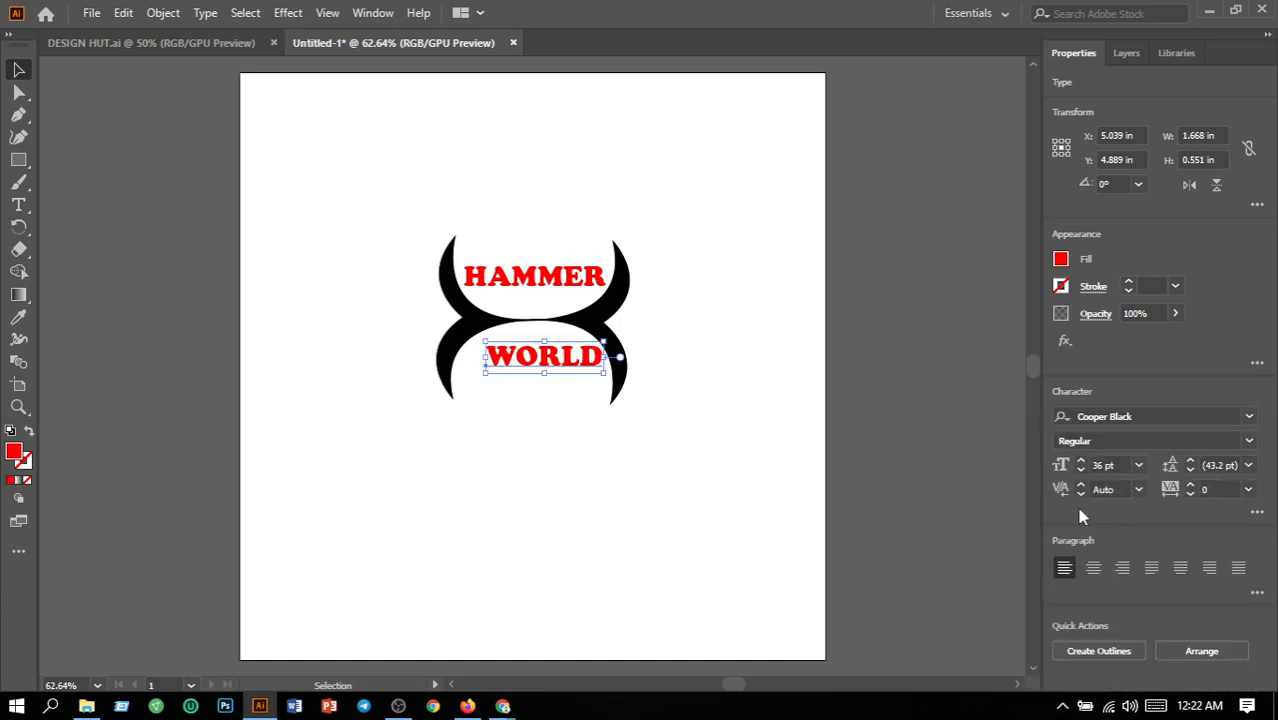
click(547, 366)
key(Left)
key(Left)
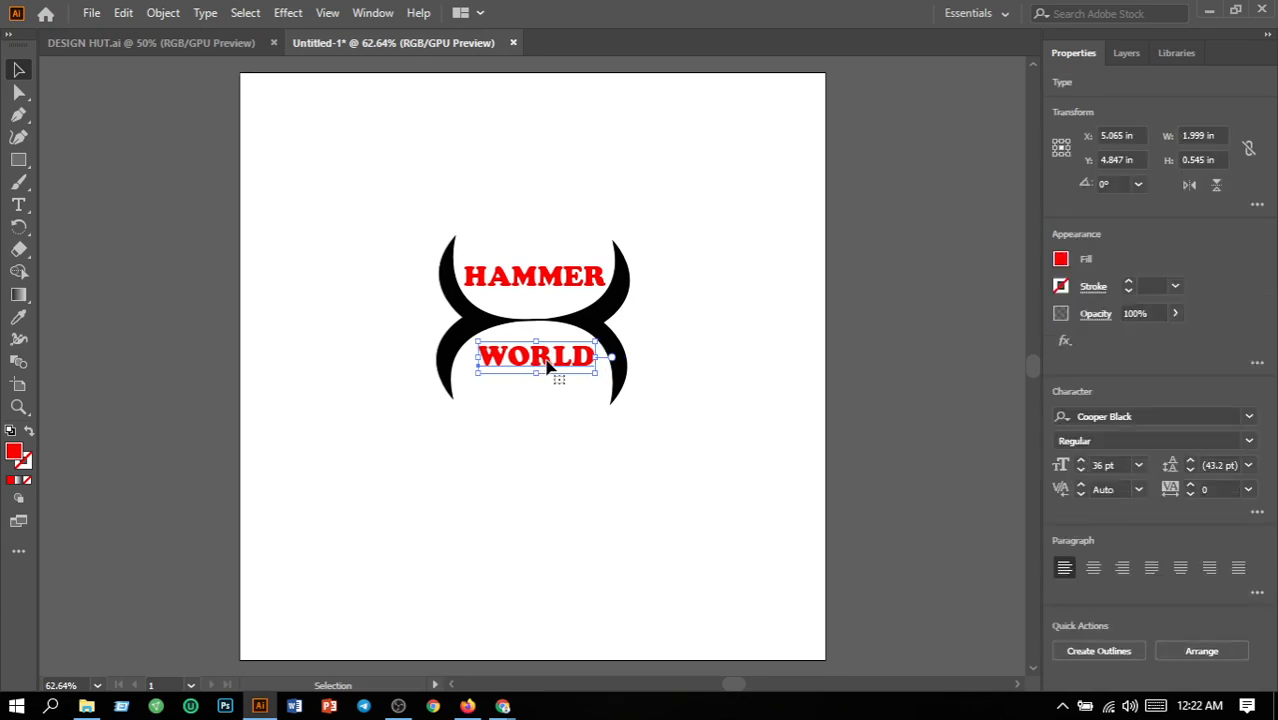
key(Left)
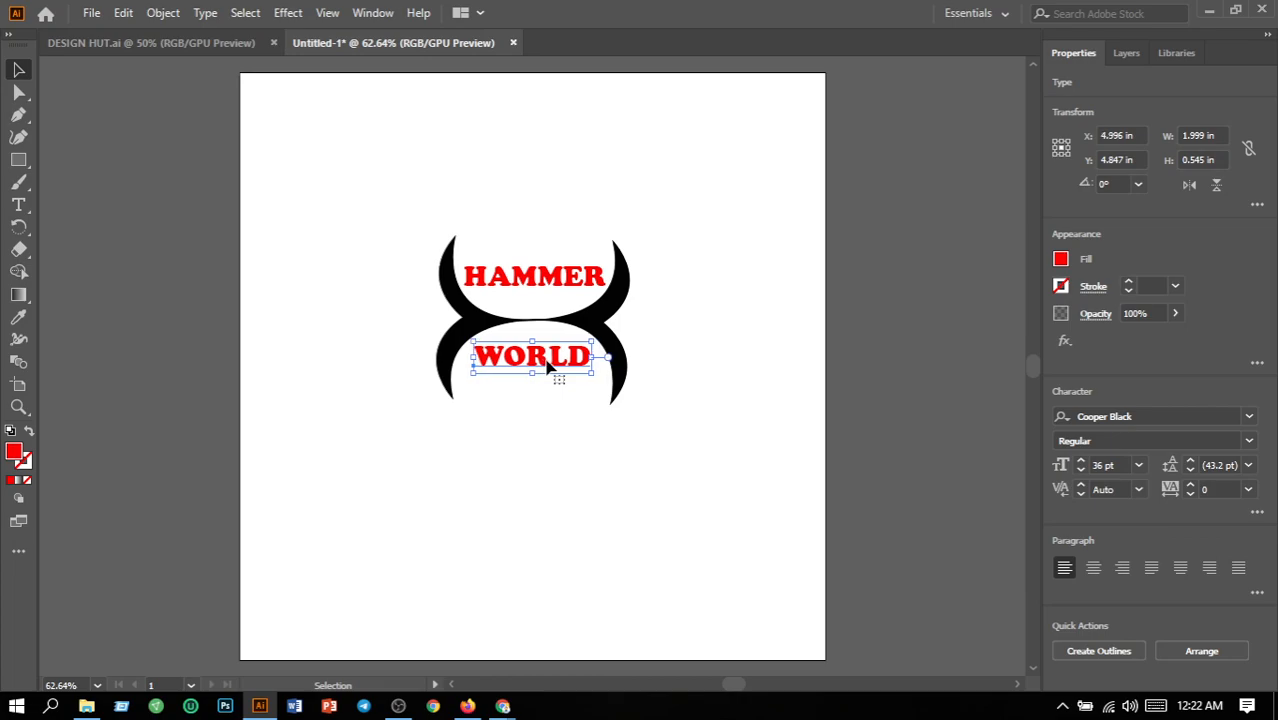
Nudge the word WORLD slightly right to centre it between the ornament's lower arms.
click(722, 310)
drag(525, 357, 534, 361)
click(545, 413)
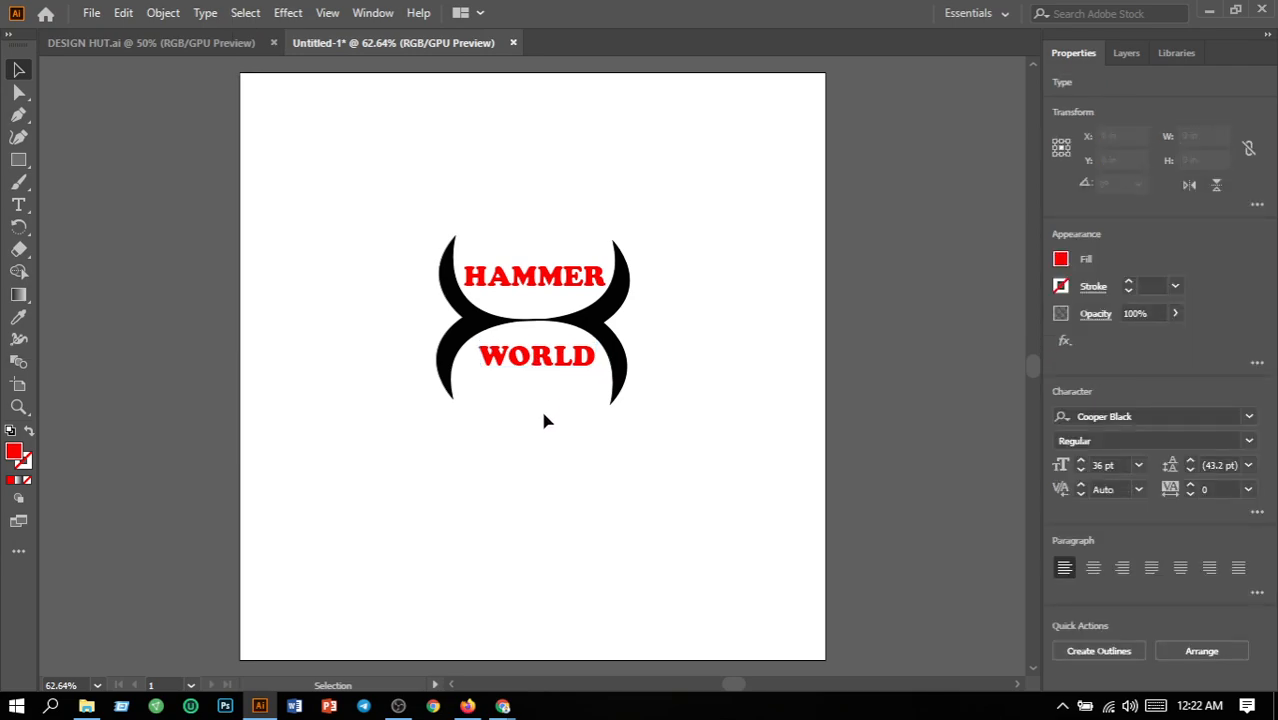
Overlay the red word WORLD with a white-filled duplicate of itself, slightly offset from the original.
drag(548, 368, 549, 393)
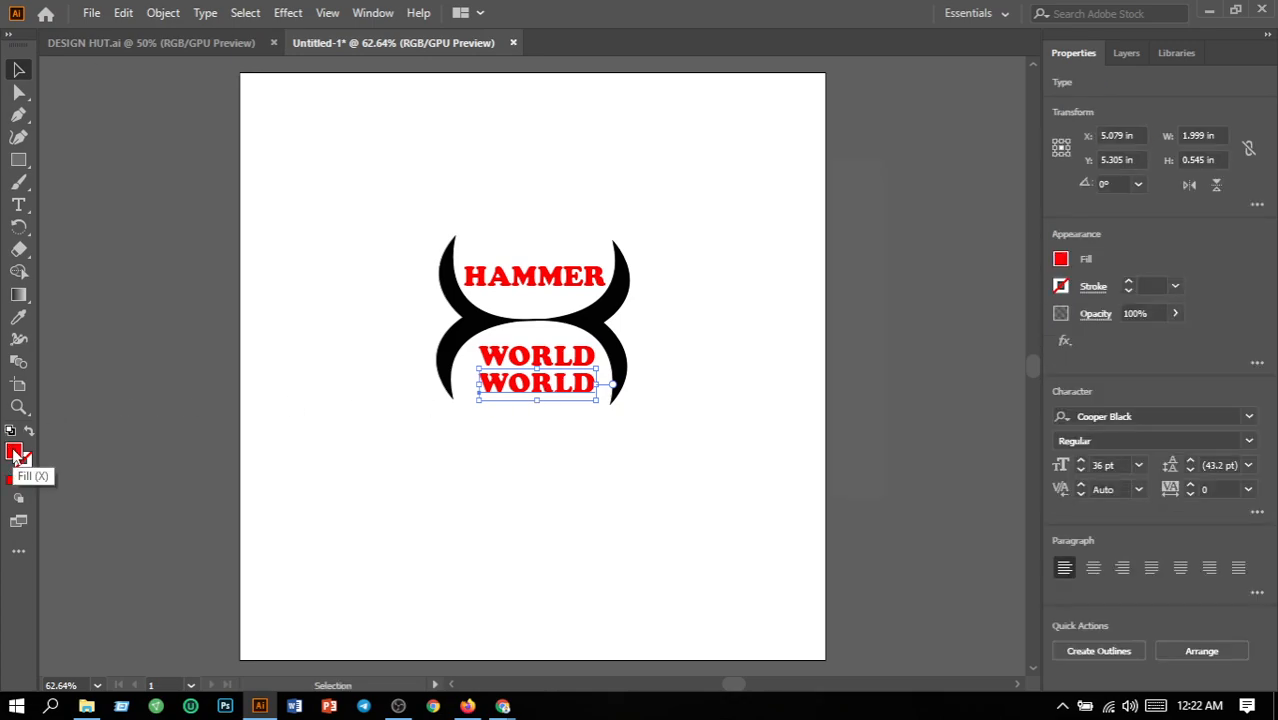
double_click(16, 456)
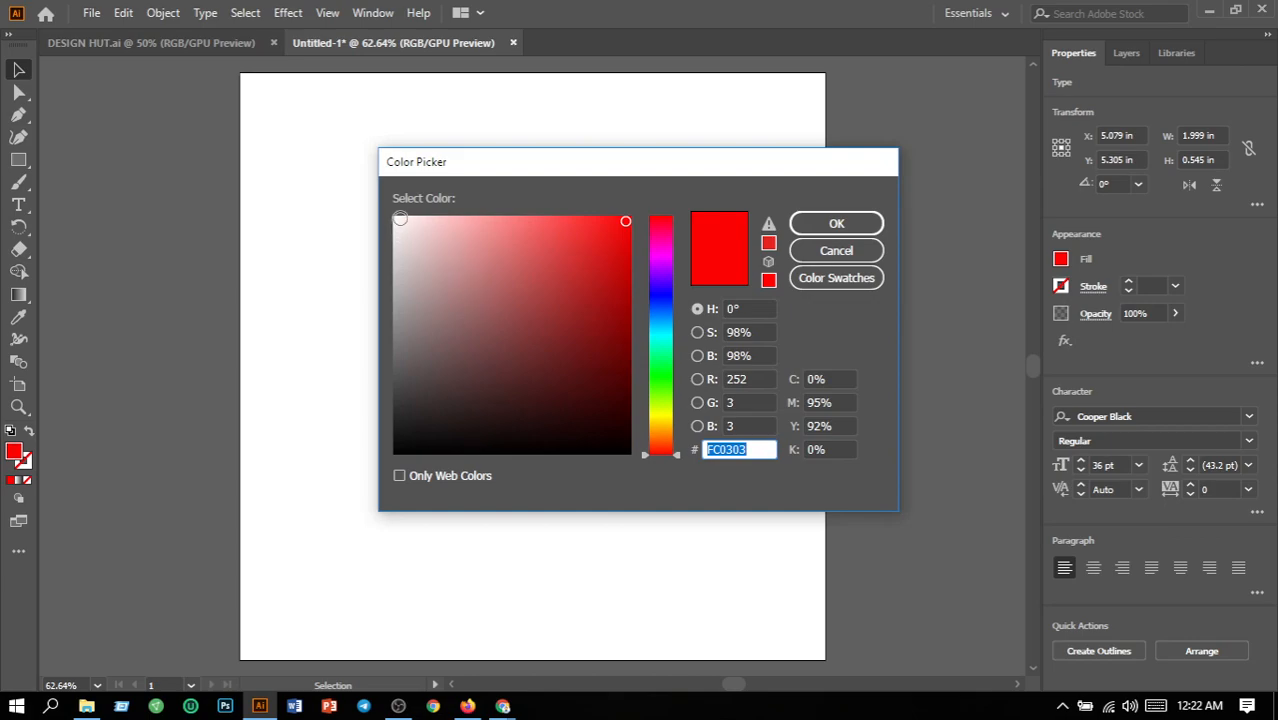
click(400, 218)
click(836, 251)
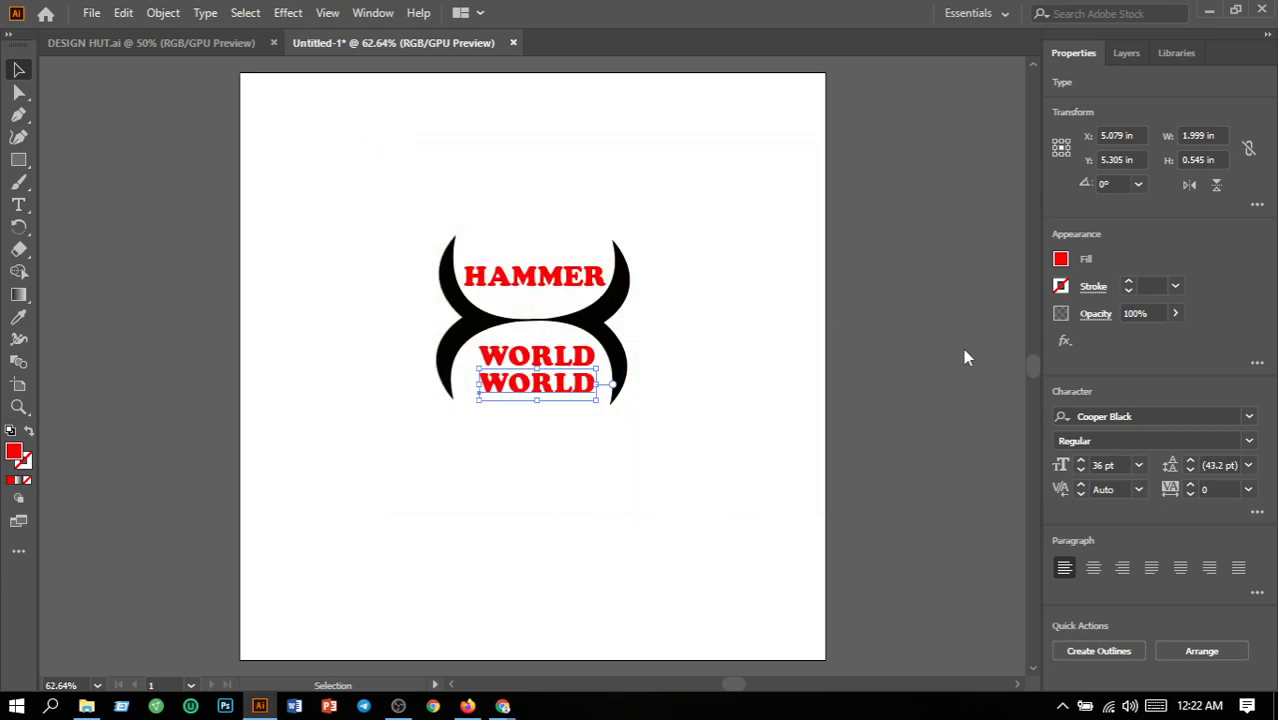
drag(537, 381, 544, 362)
click(601, 466)
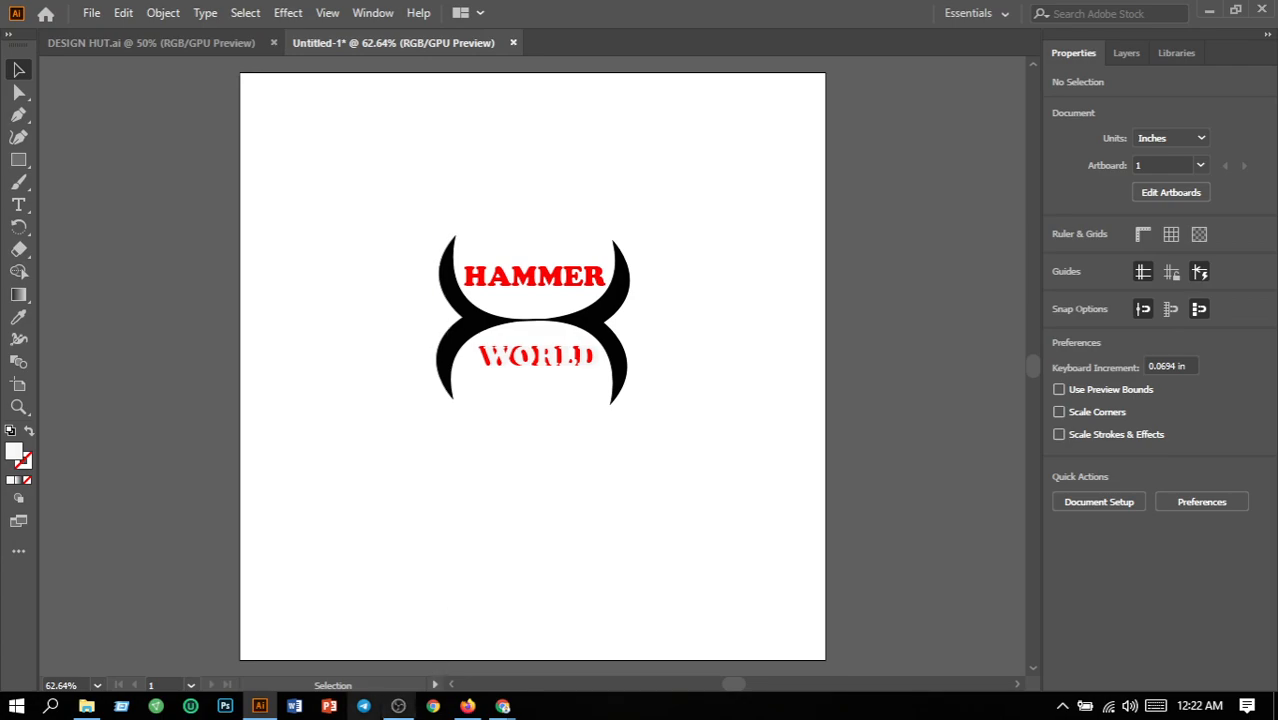
mouse_move(399, 712)
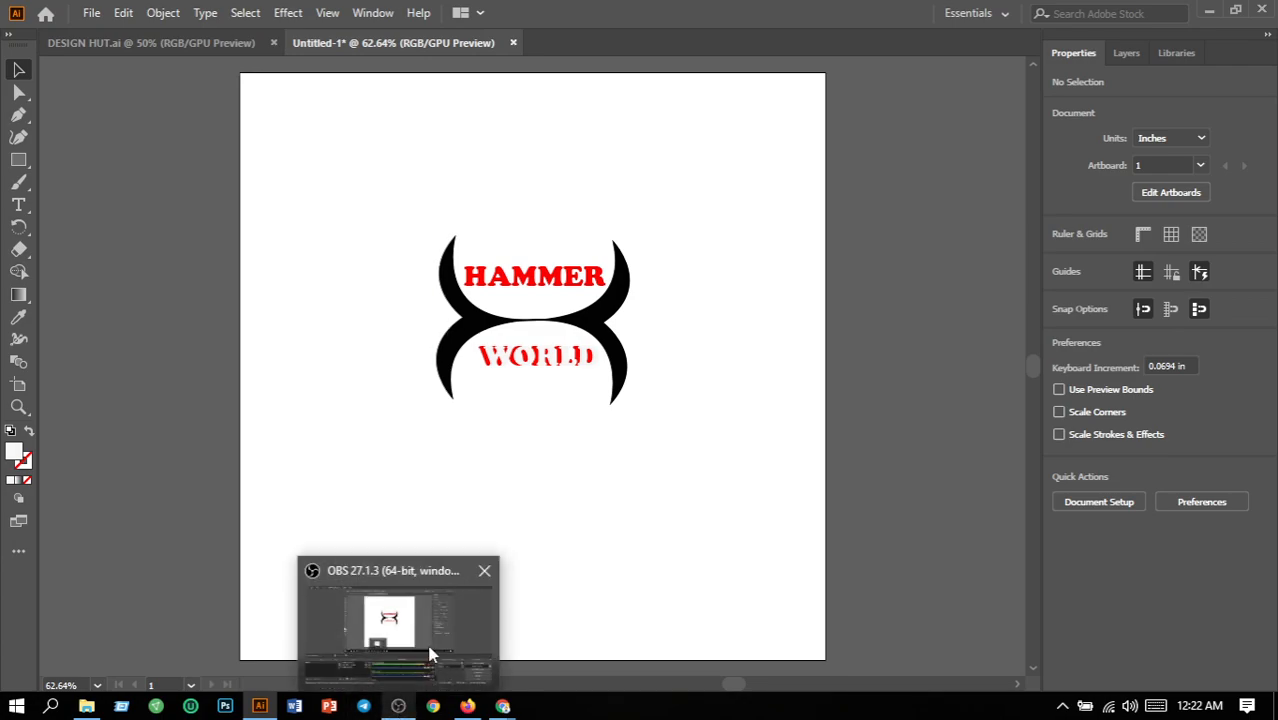
click(430, 652)
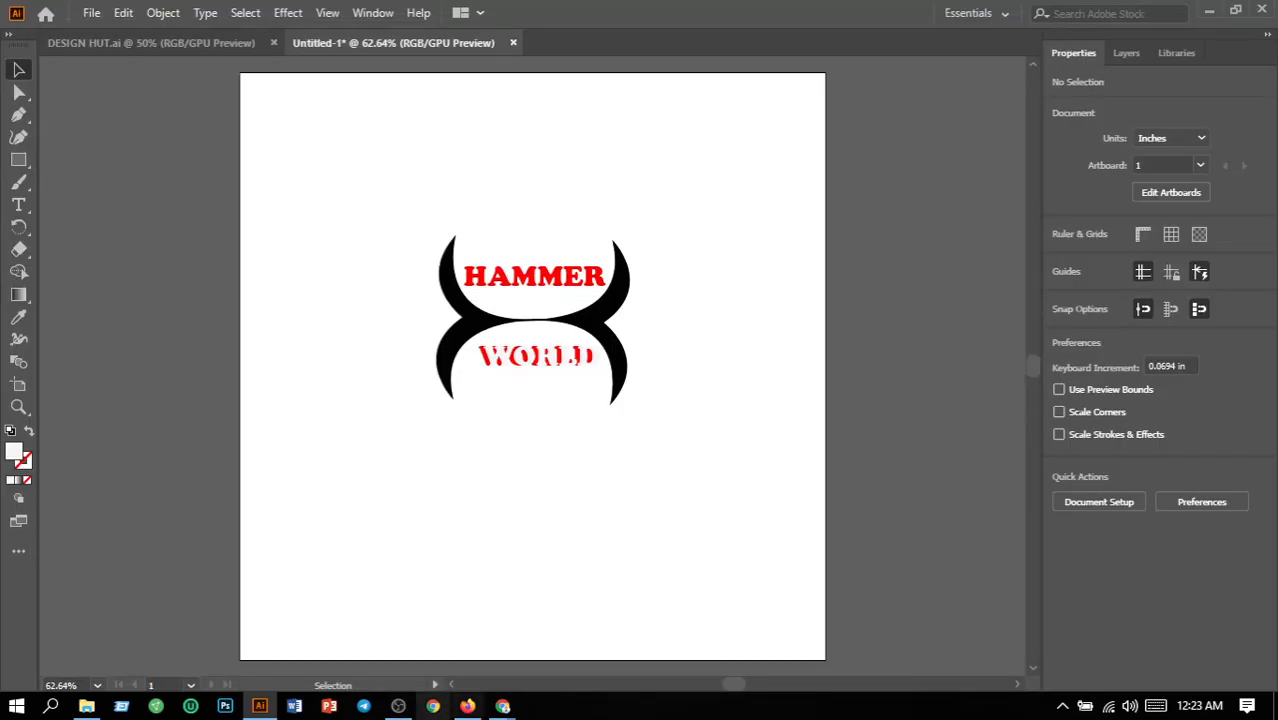
mouse_move(398, 706)
click(420, 630)
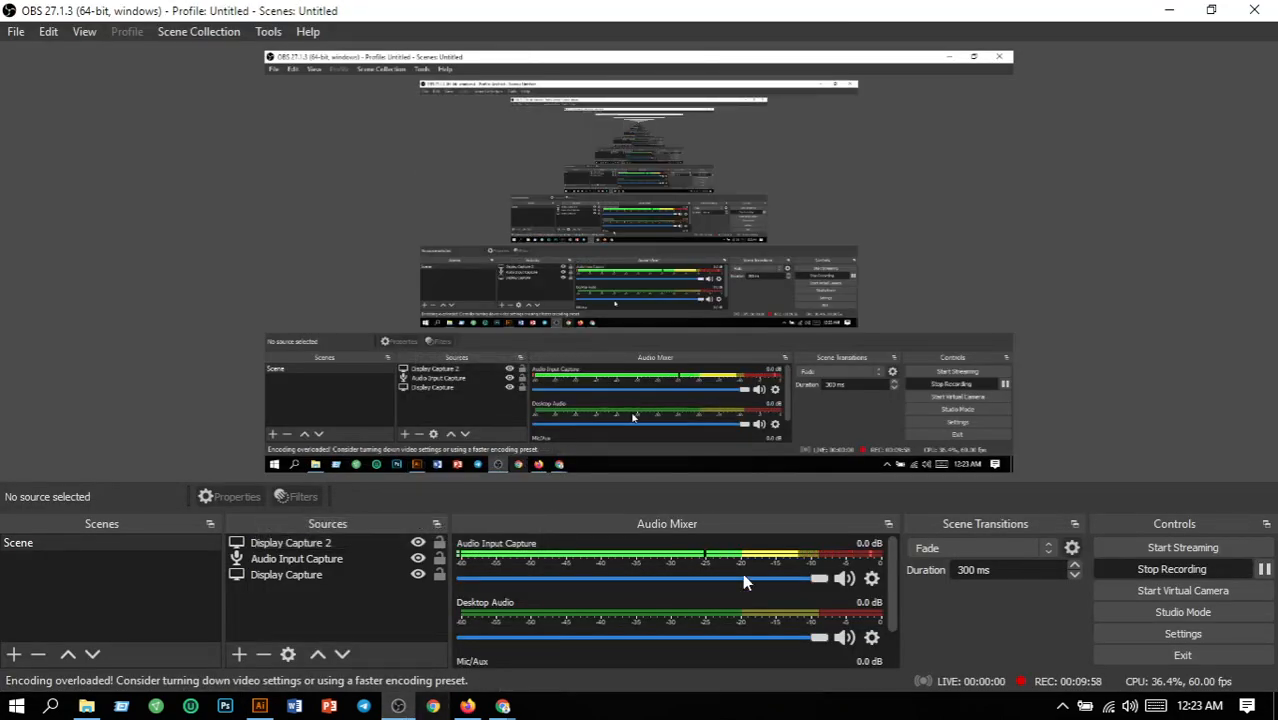